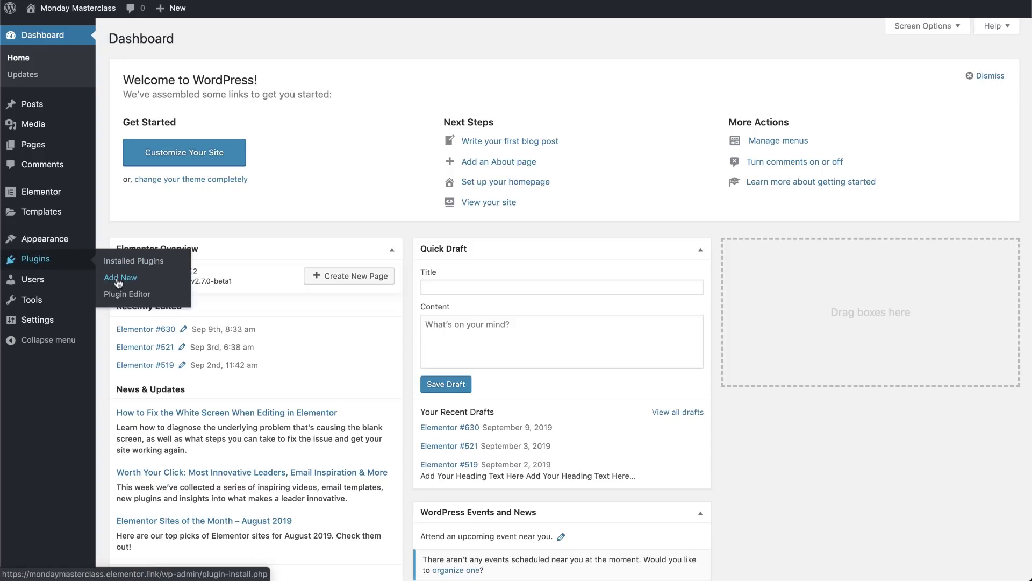
Search the plugin directory for 'woocommerce', then install and activate WooCommerce
{"action": "left_click", "coordinate": [114, 278]}
{"action": "left_click", "coordinate": [914, 72]}
{"action": "type", "text": "woo"}
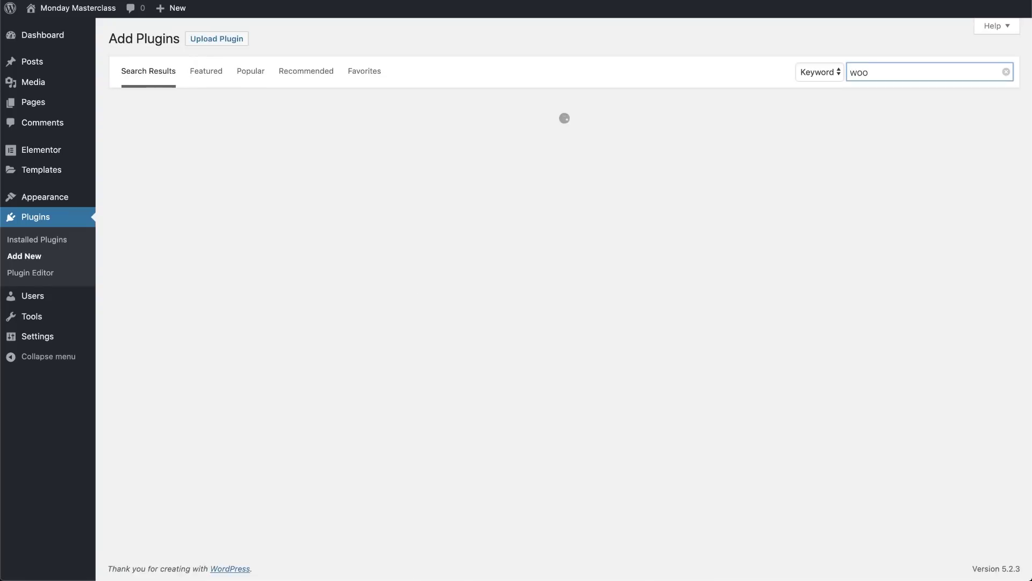
{"action": "type", "text": "commerce"}
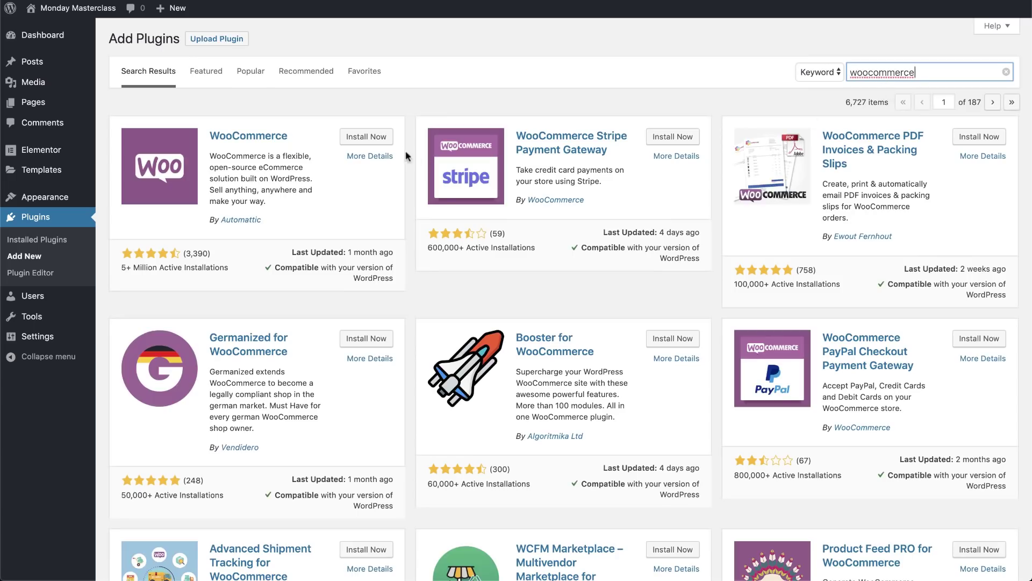
{"action": "left_click", "coordinate": [374, 139]}
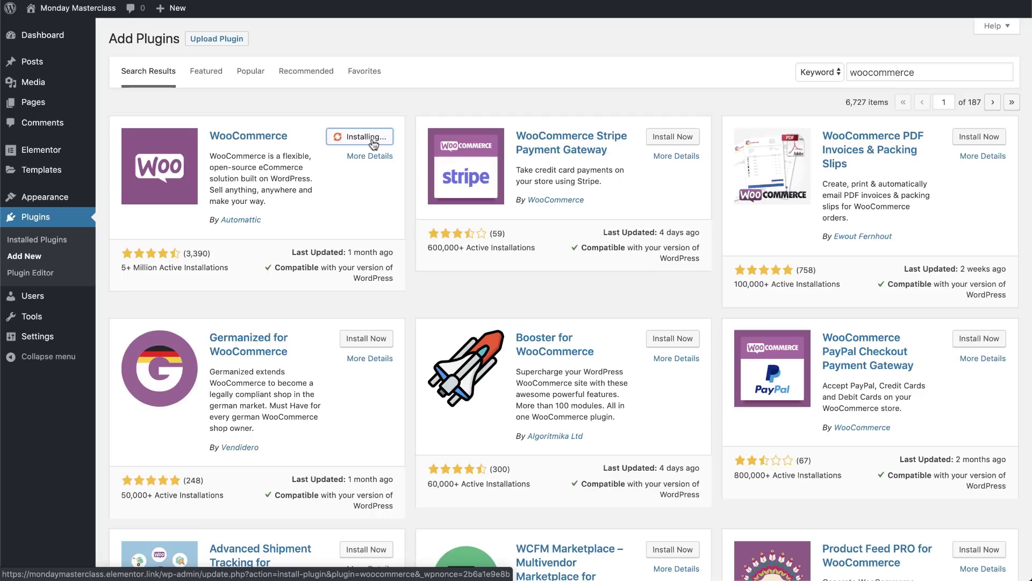
{"action": "left_click", "coordinate": [373, 139]}
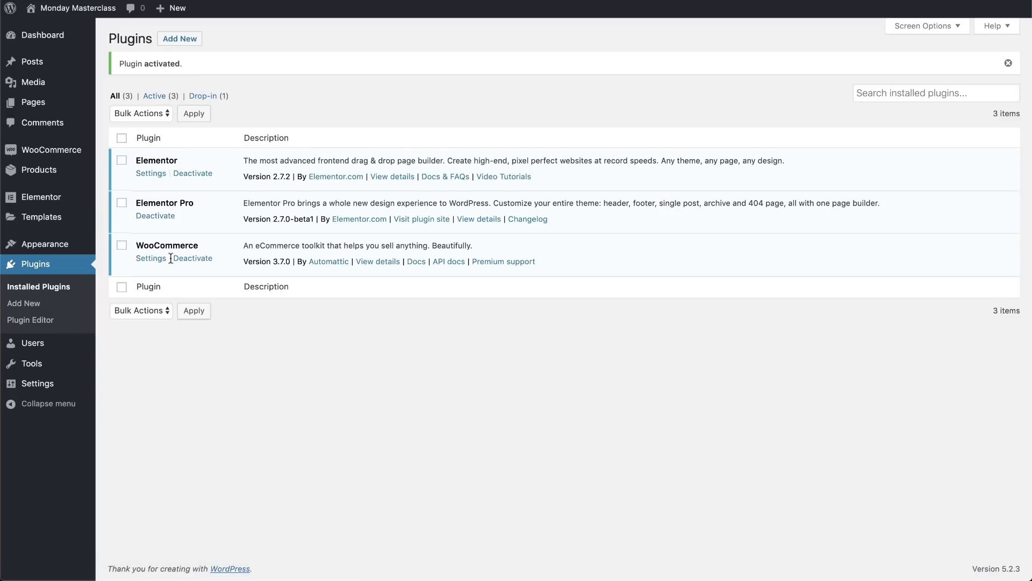
{"action": "left_click", "coordinate": [153, 258]}
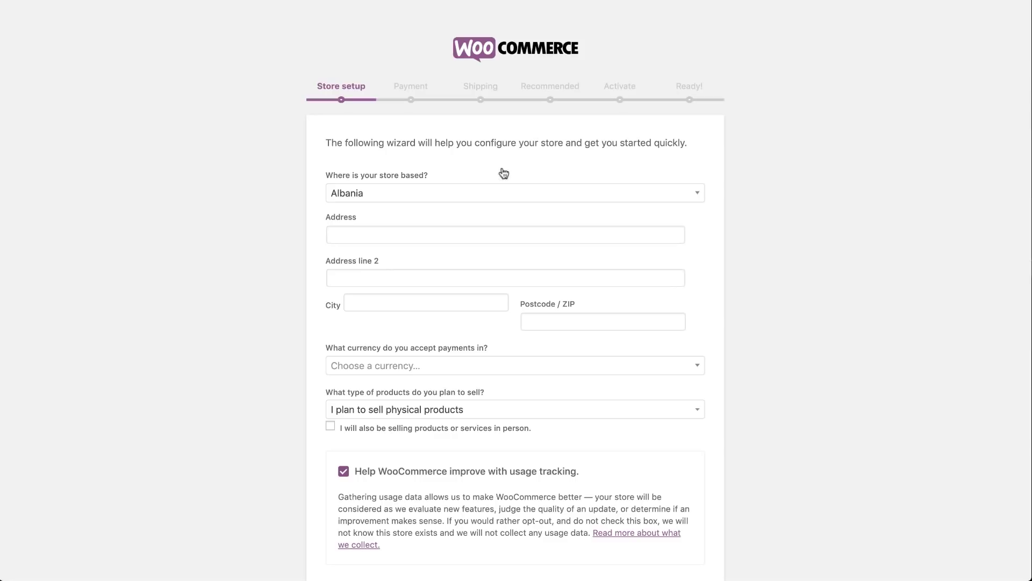
{"action": "left_click", "coordinate": [412, 200]}
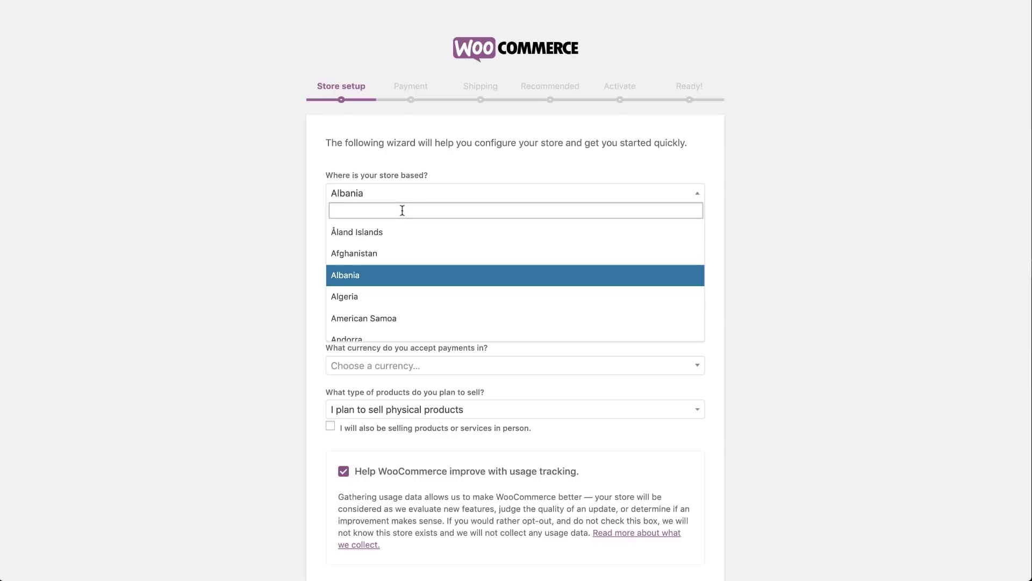
{"action": "type", "text": "united"}
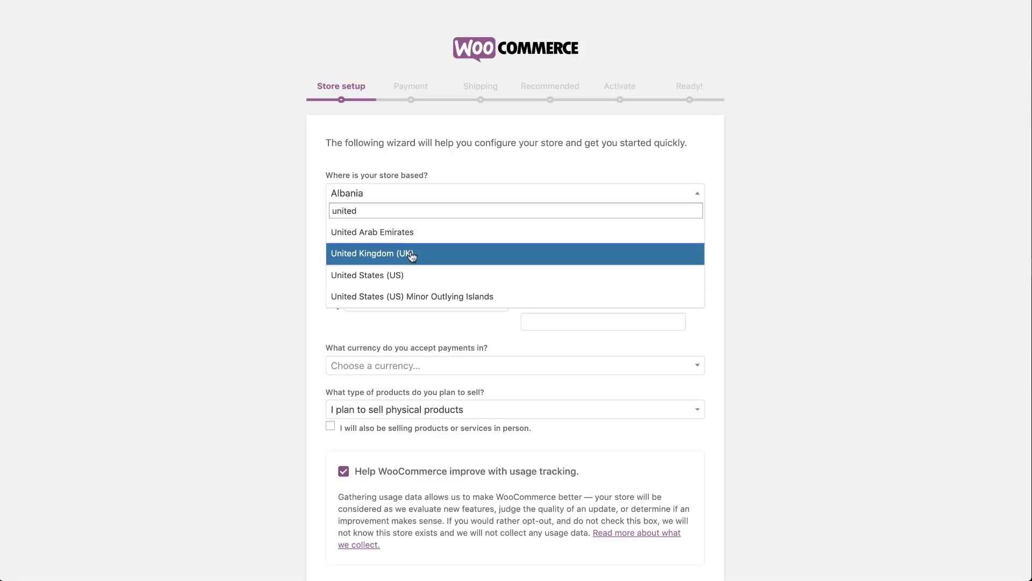
{"action": "left_click", "coordinate": [410, 254]}
{"action": "left_click", "coordinate": [386, 240]}
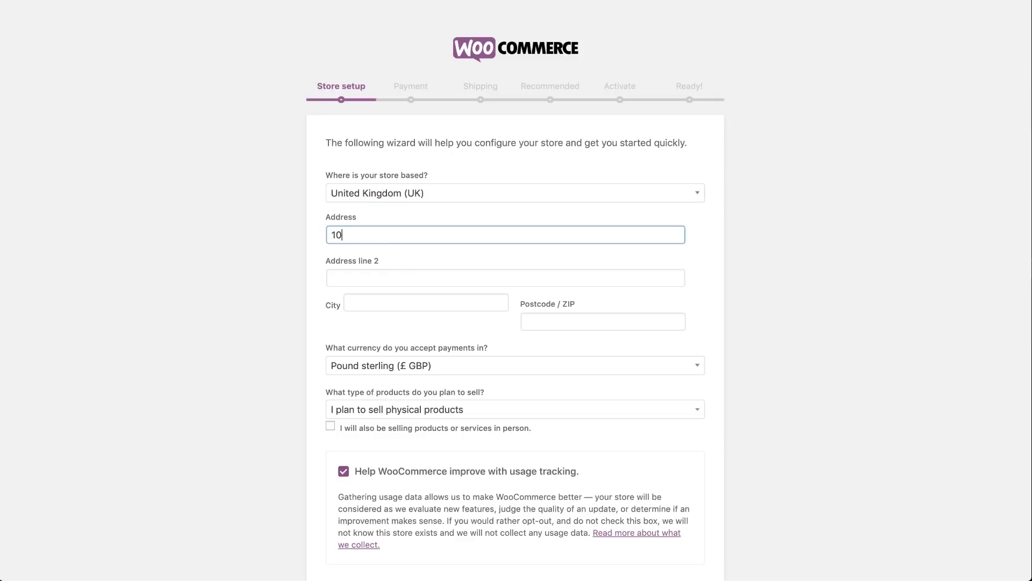
{"action": "left_click", "coordinate": [387, 302]}
{"action": "type", "text": "Manchester"}
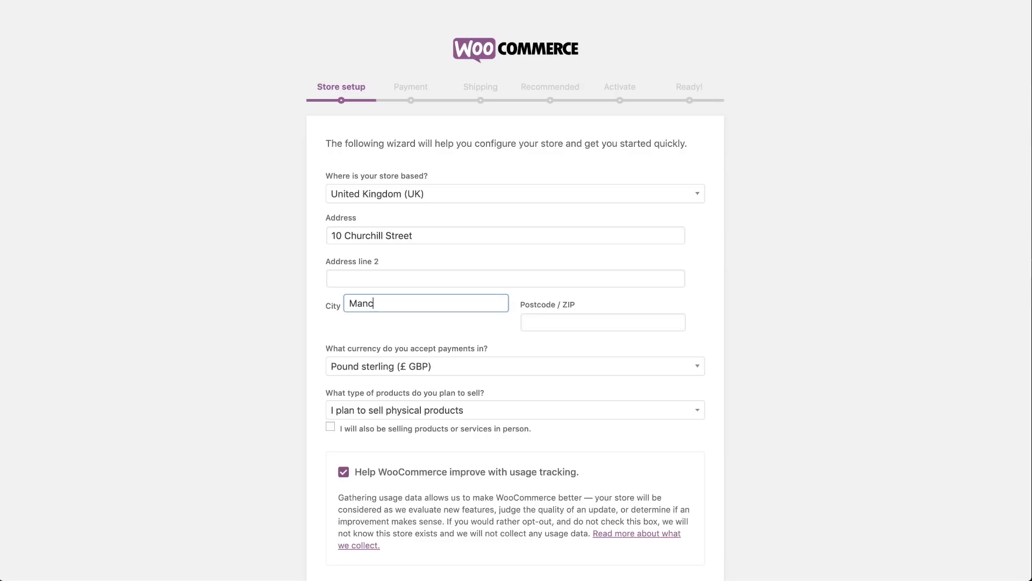
Choose US dollar currency and both physical and digital products, then submit the store details
{"action": "left_click", "coordinate": [398, 366]}
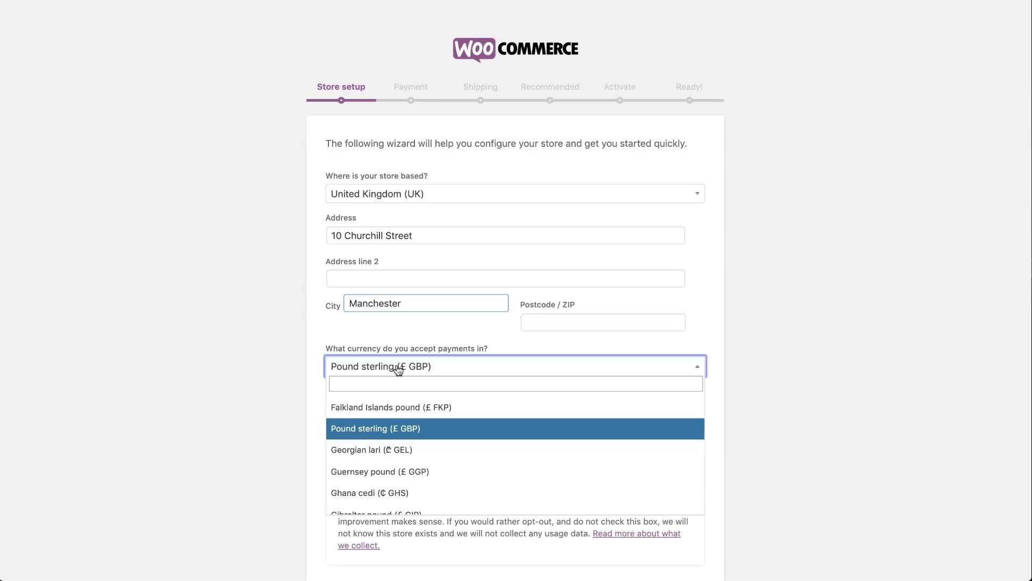
{"action": "type", "text": "united"}
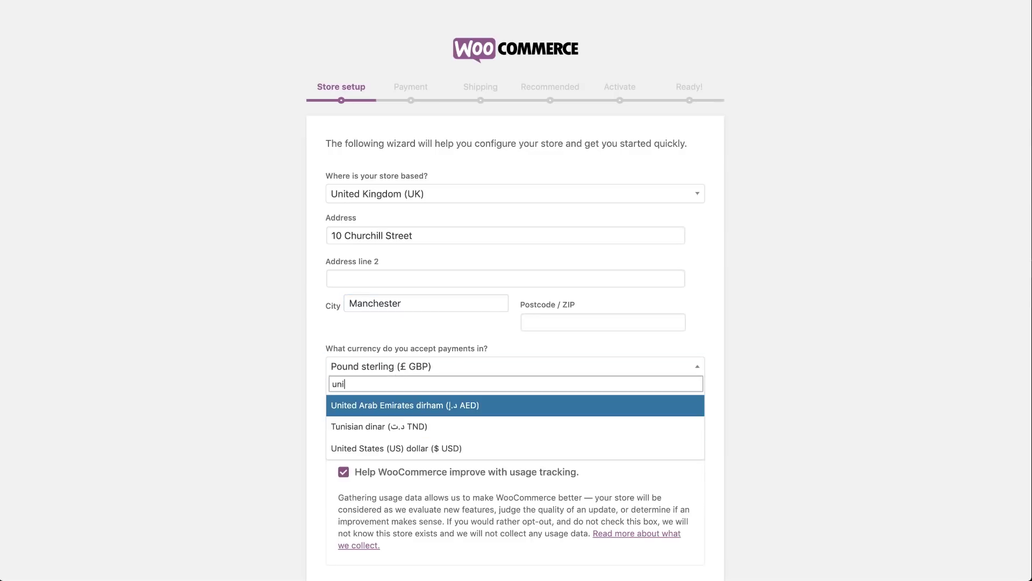
{"action": "left_click", "coordinate": [424, 428]}
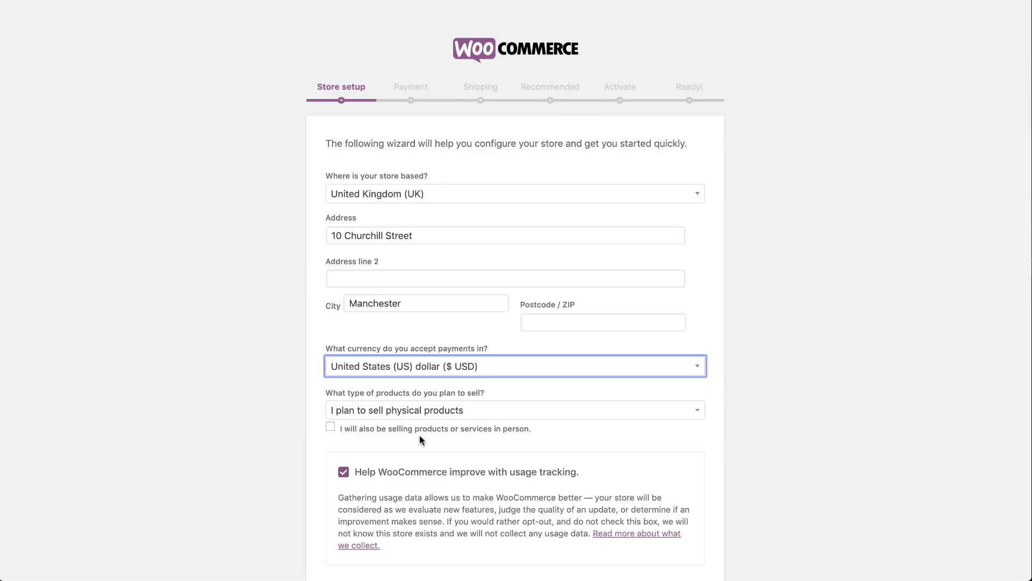
{"action": "left_click", "coordinate": [407, 414]}
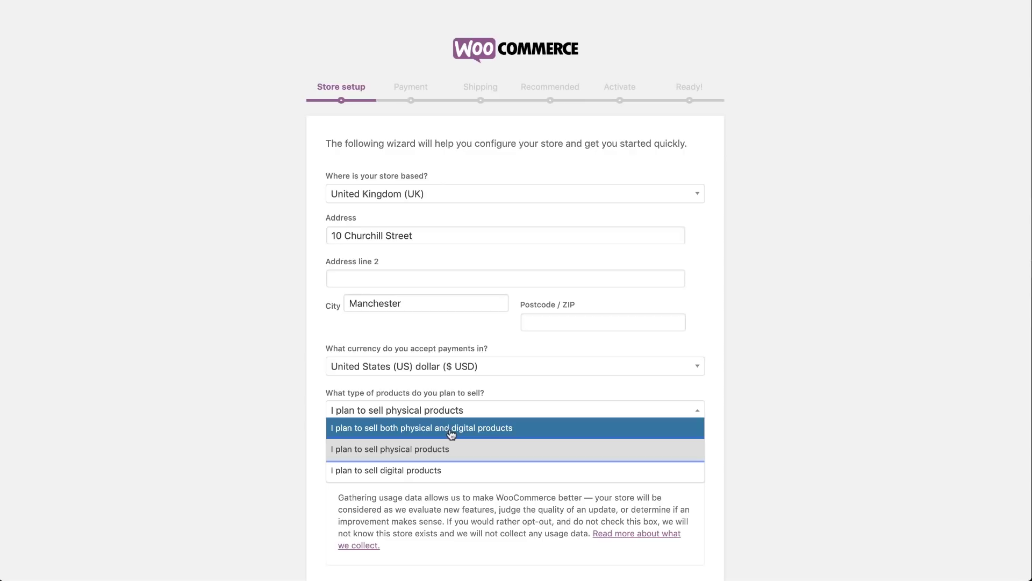
{"action": "left_click", "coordinate": [427, 430]}
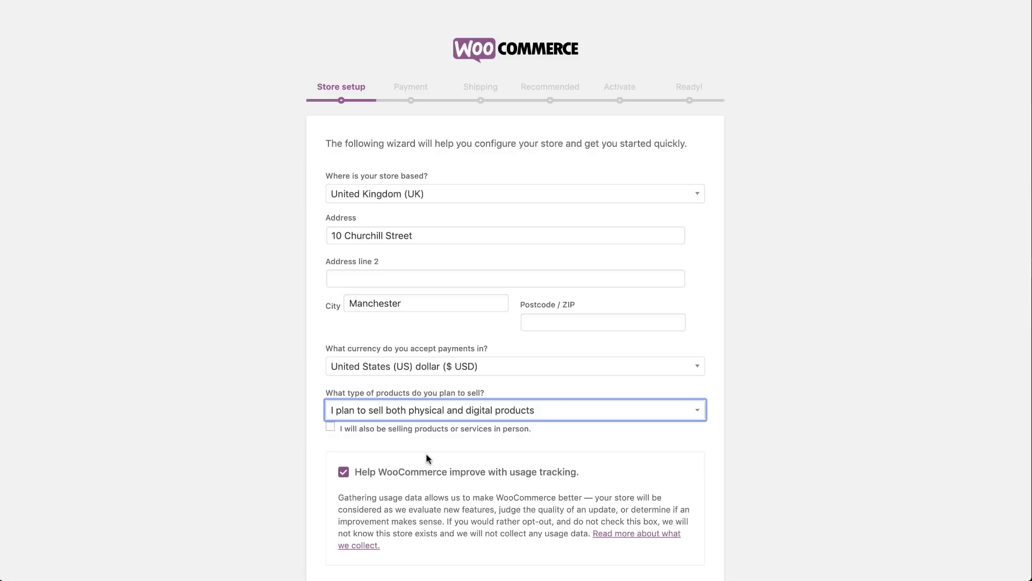
{"action": "scroll", "coordinate": [426, 458], "scroll_direction": "down", "scroll_amount": 3}
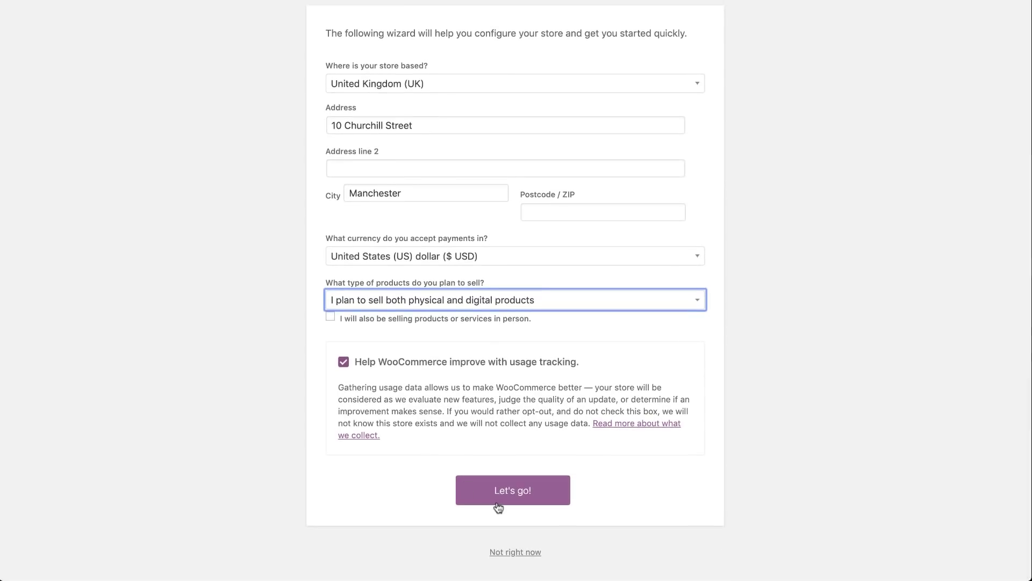
{"action": "left_click", "coordinate": [497, 504]}
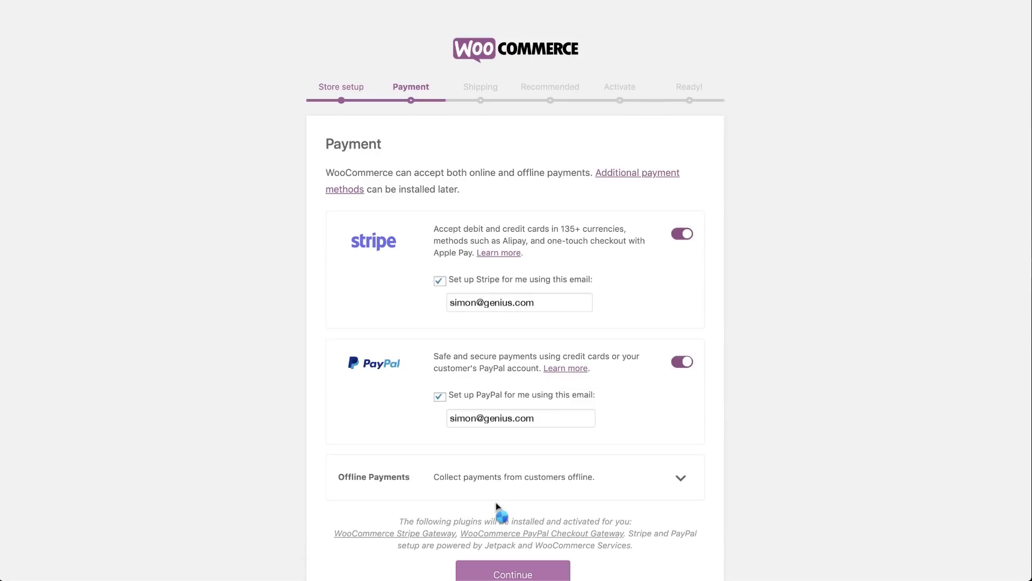
Disable Stripe while keeping PayPal, then decline ShipStation on the shipping step
{"action": "left_click", "coordinate": [681, 233]}
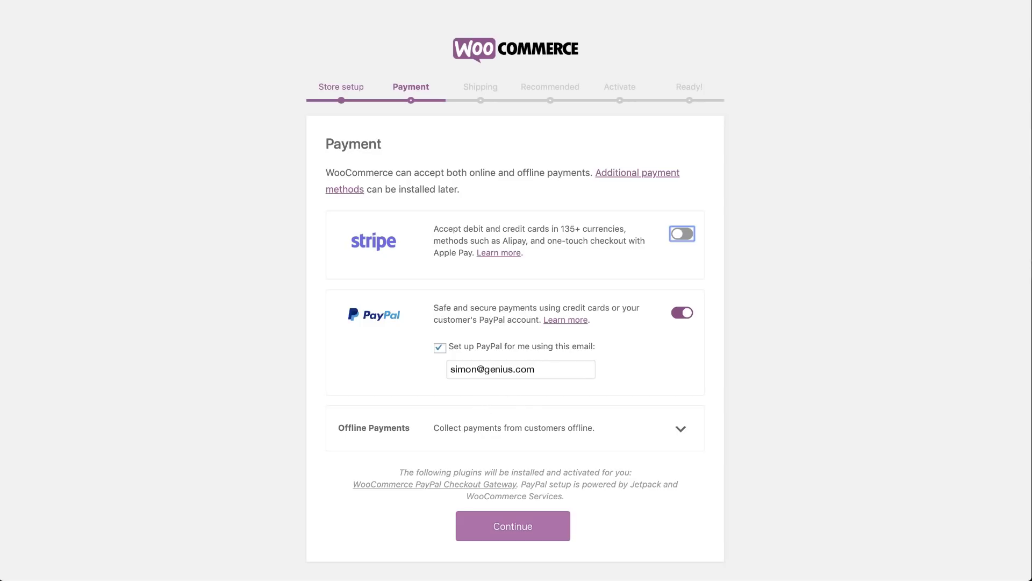
{"action": "left_click", "coordinate": [514, 532]}
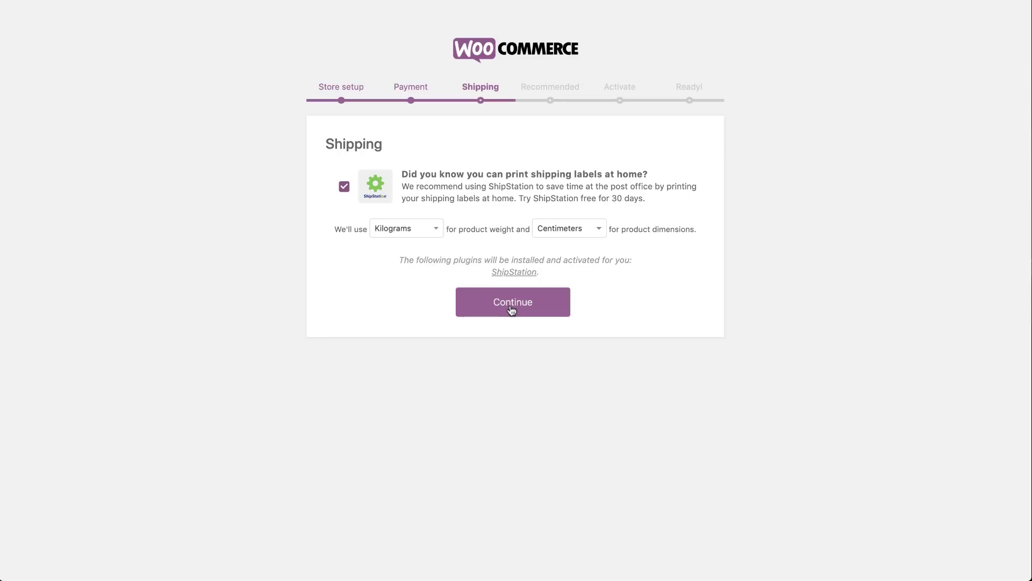
{"action": "left_click", "coordinate": [345, 187]}
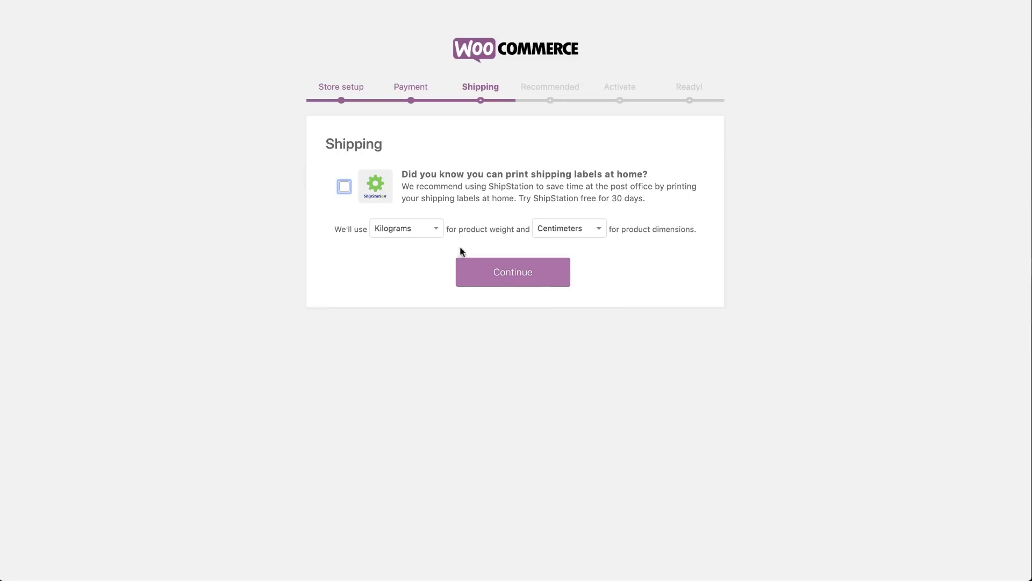
{"action": "left_click", "coordinate": [480, 269]}
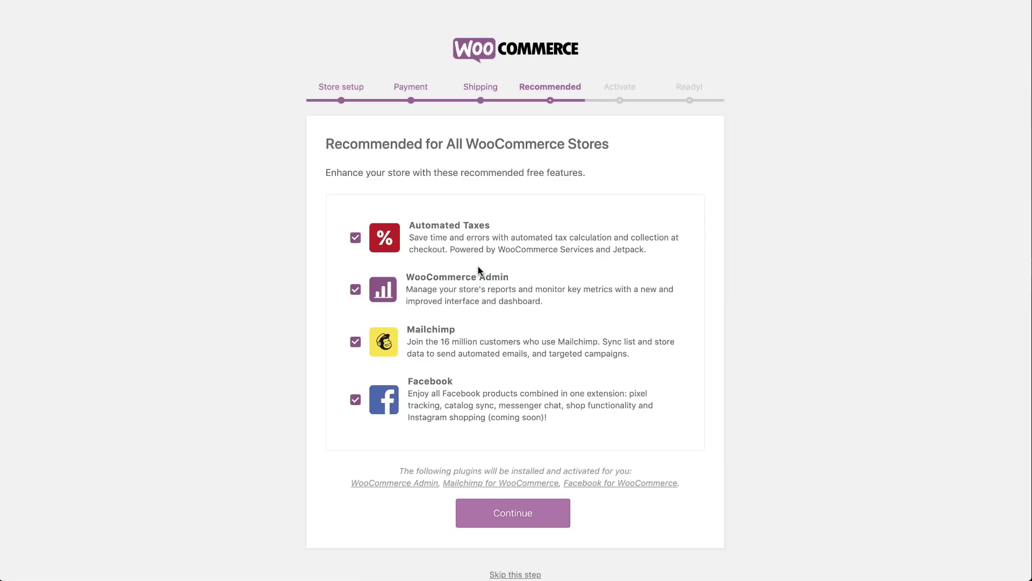
Decline Automated Taxes, WooCommerce Admin, Mailchimp and Facebook recommendations and continue
{"action": "left_click", "coordinate": [355, 237]}
{"action": "left_click", "coordinate": [356, 290]}
{"action": "left_click", "coordinate": [356, 340]}
{"action": "left_click", "coordinate": [356, 400]}
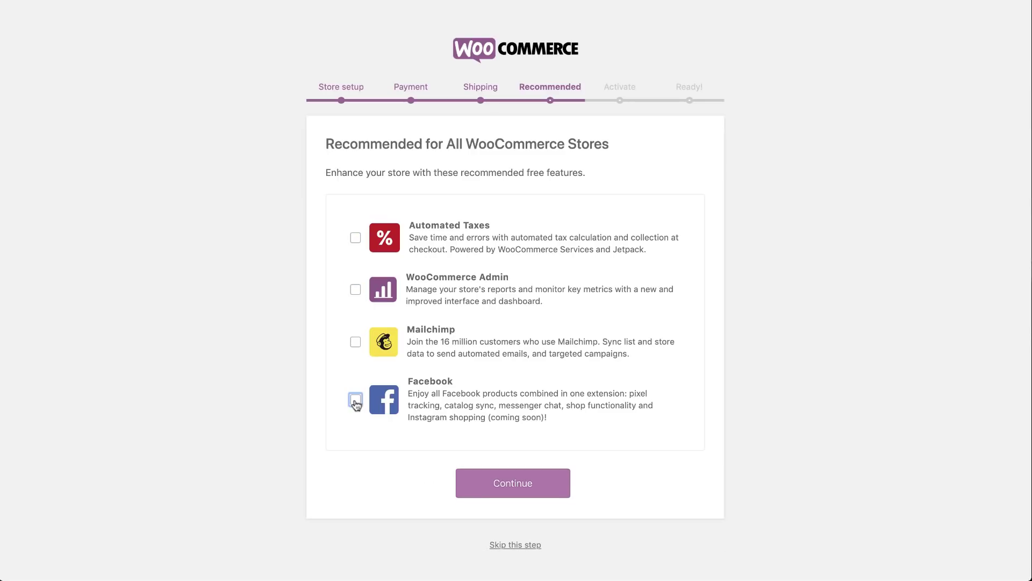
{"action": "left_click", "coordinate": [533, 494]}
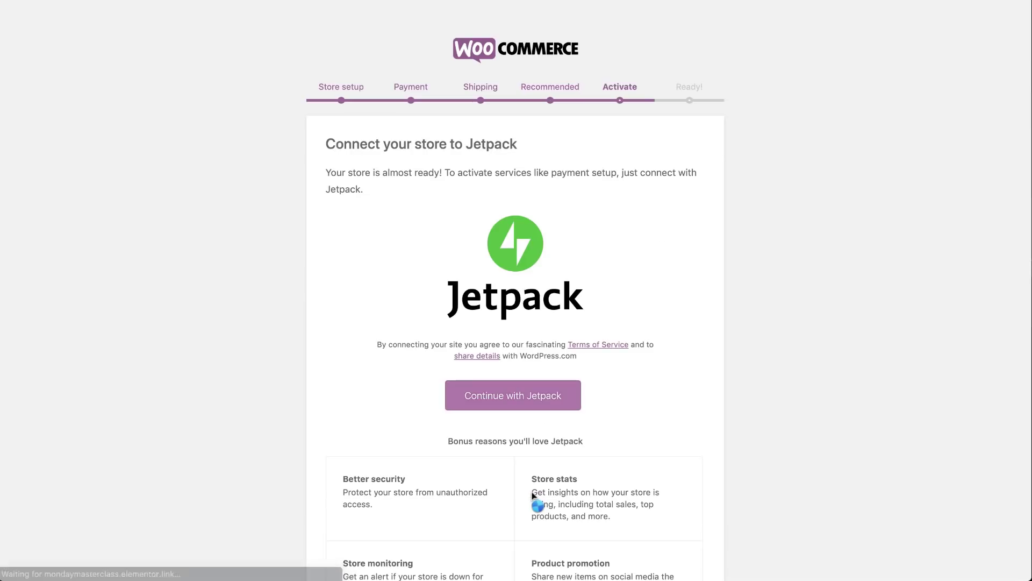
Skip the Jetpack connection and go back to the WordPress dashboard
{"action": "scroll", "coordinate": [534, 495], "scroll_direction": "down", "scroll_amount": 3}
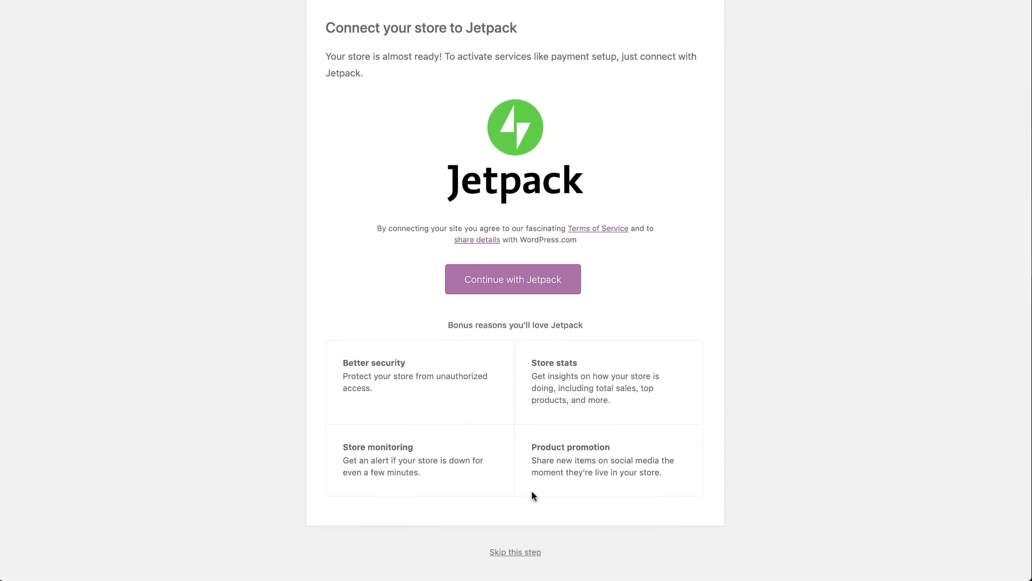
{"action": "left_click", "coordinate": [525, 554]}
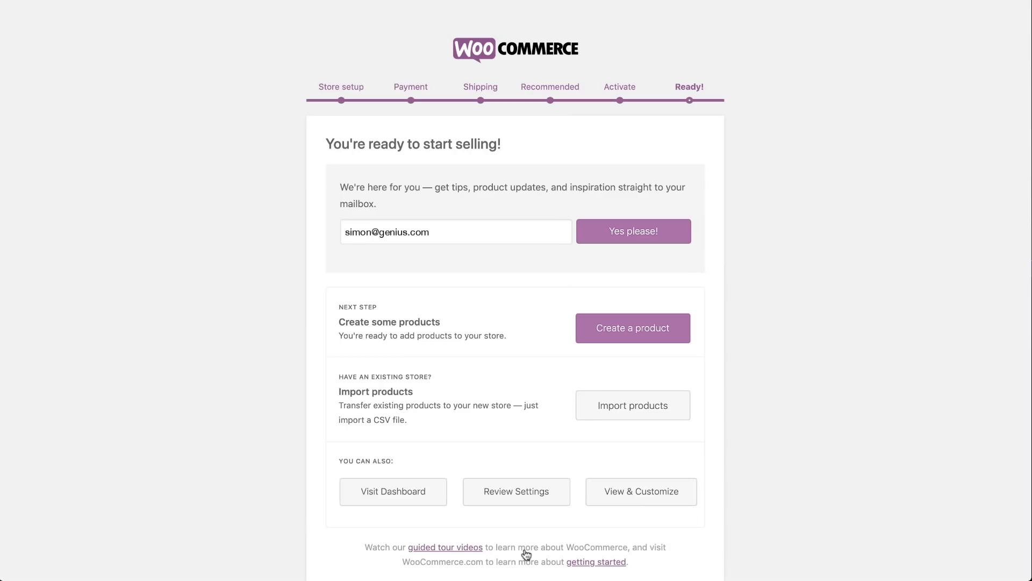
{"action": "scroll", "coordinate": [526, 548], "scroll_direction": "down", "scroll_amount": 1}
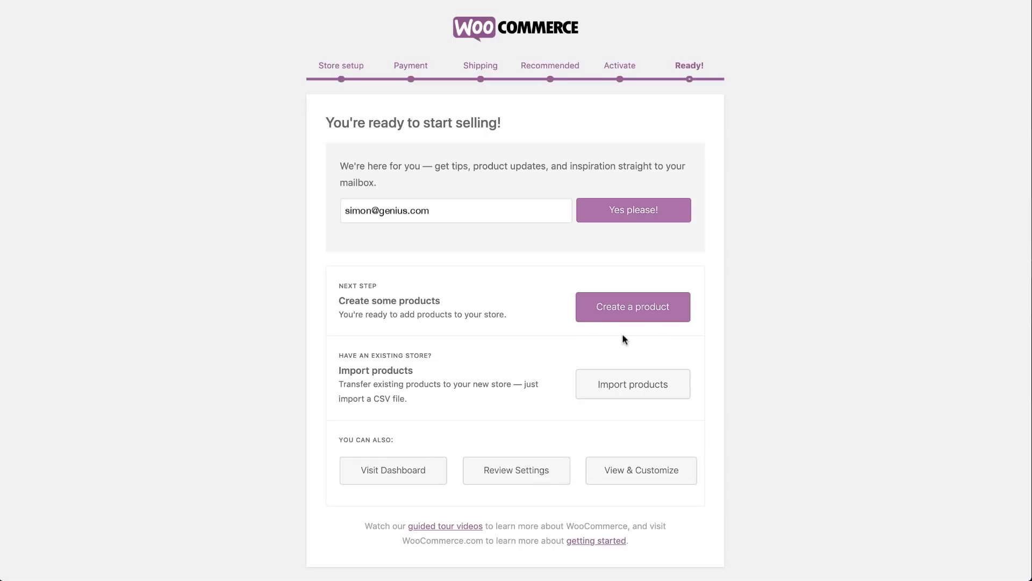
{"action": "left_click", "coordinate": [387, 478]}
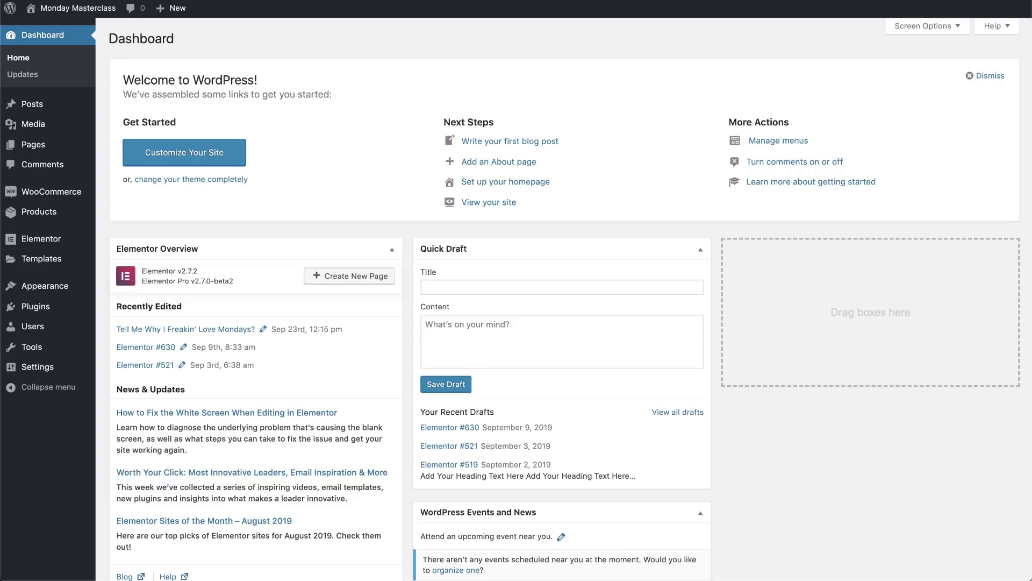
In WooCommerce Products settings, redirect shoppers to the cart after adding items and save
{"action": "mouse_move", "coordinate": [54, 192]}
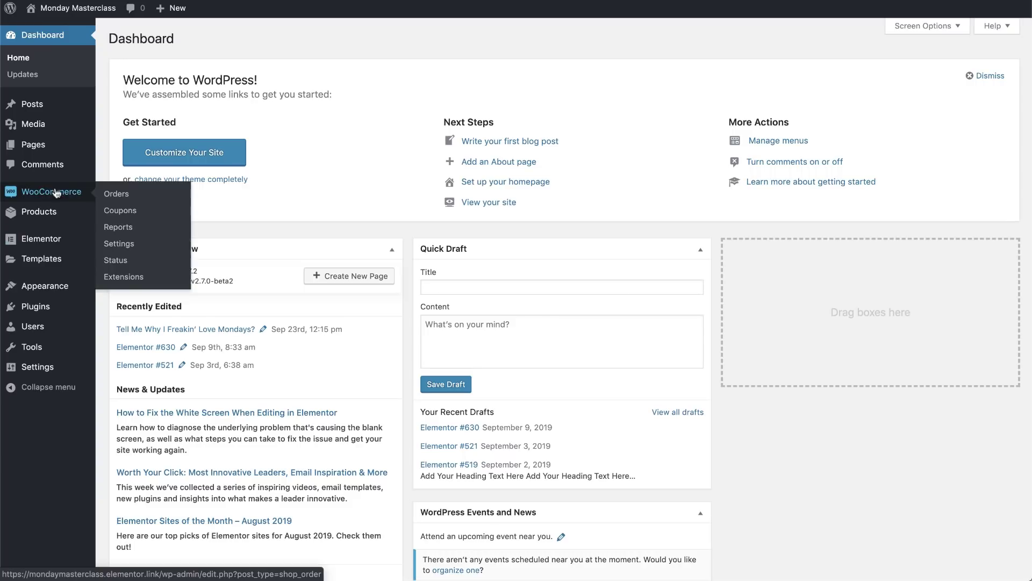
{"action": "left_click", "coordinate": [122, 245]}
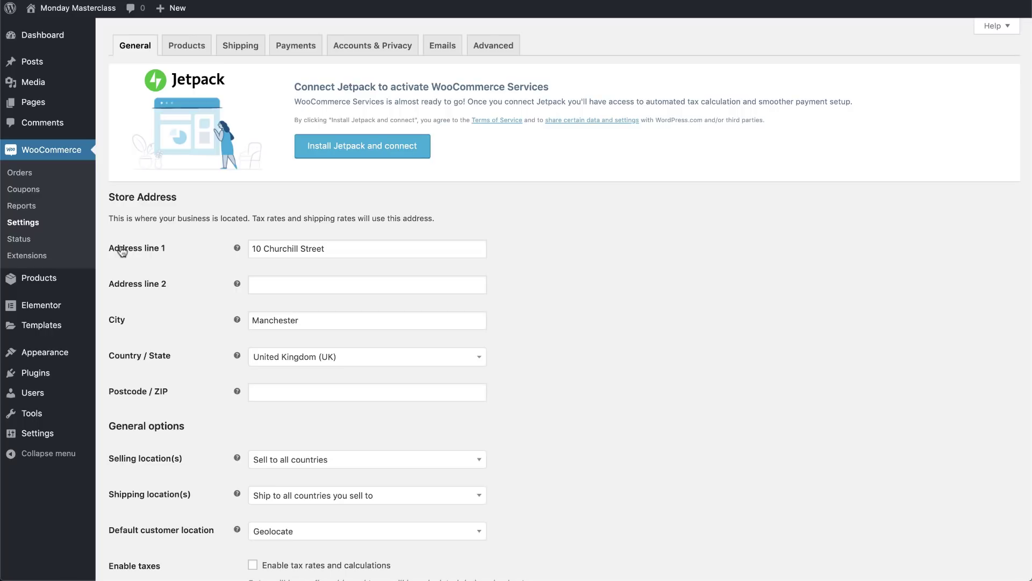
{"action": "left_click", "coordinate": [188, 48]}
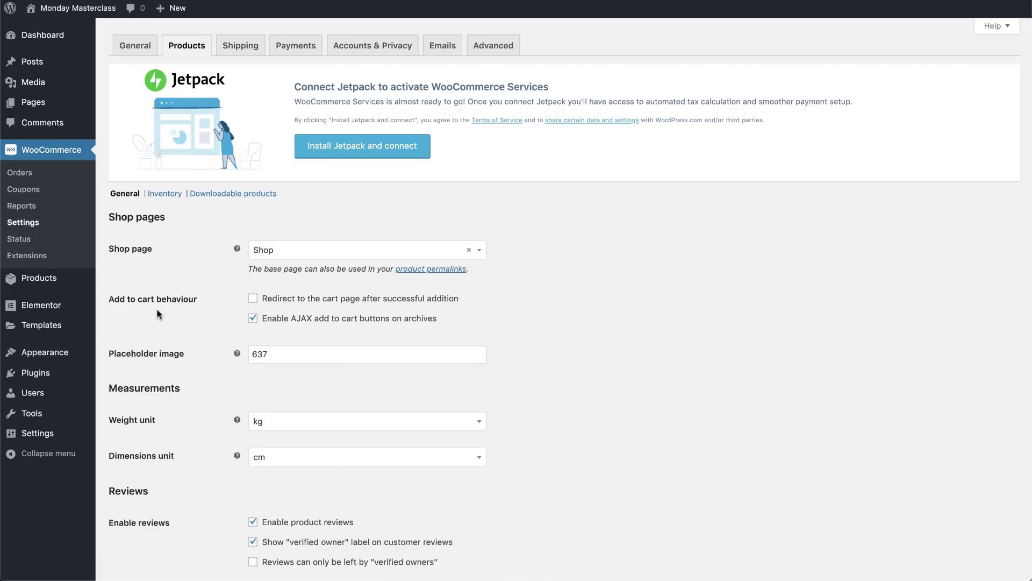
{"action": "left_click", "coordinate": [253, 299]}
{"action": "scroll", "coordinate": [217, 357], "scroll_direction": "down", "scroll_amount": 5}
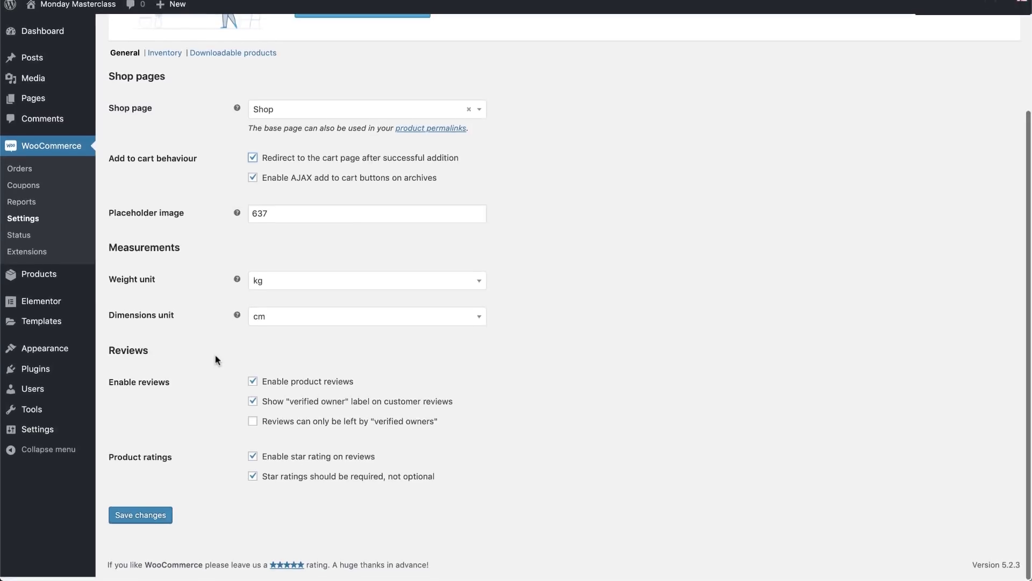
{"action": "left_click", "coordinate": [141, 519]}
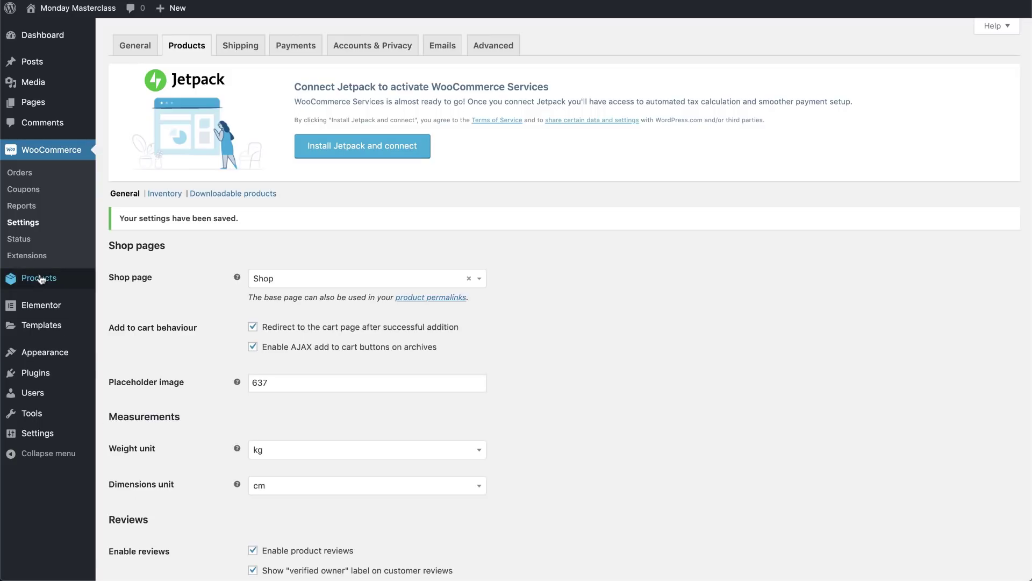
Add a new product titled 'Tell Me Why I Freakin' Love Mondays?' and save the draft
{"action": "mouse_move", "coordinate": [38, 277]}
{"action": "left_click", "coordinate": [108, 299]}
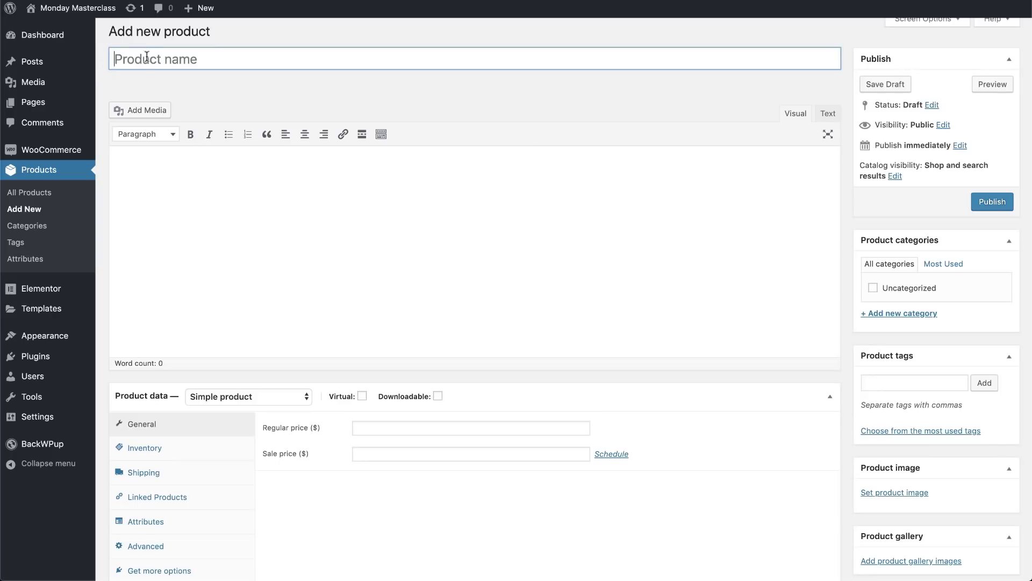
{"action": "type", "text": "Tell Me Why I Frea"}
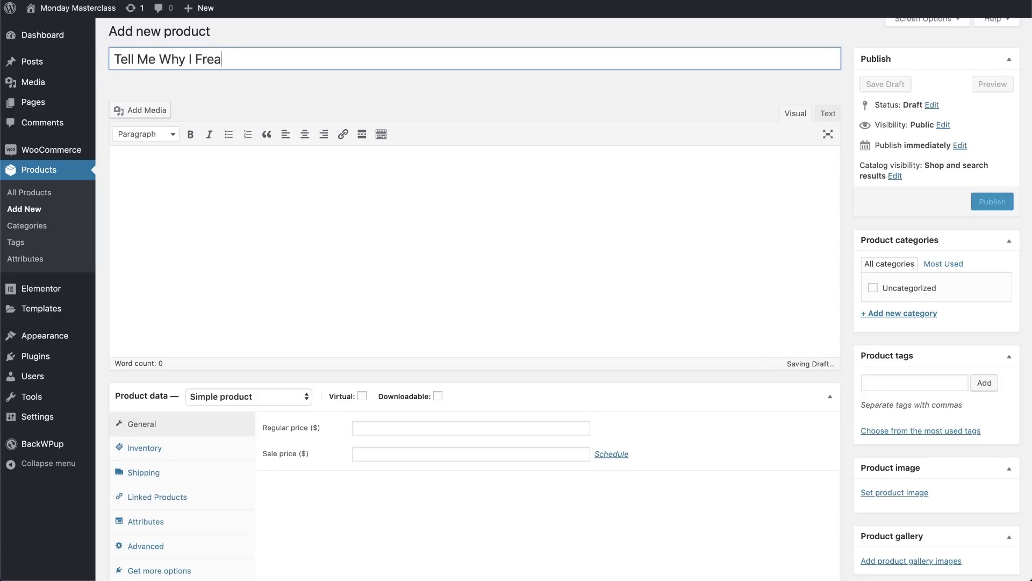
{"action": "type", "text": "kin' Love Mondays!"}
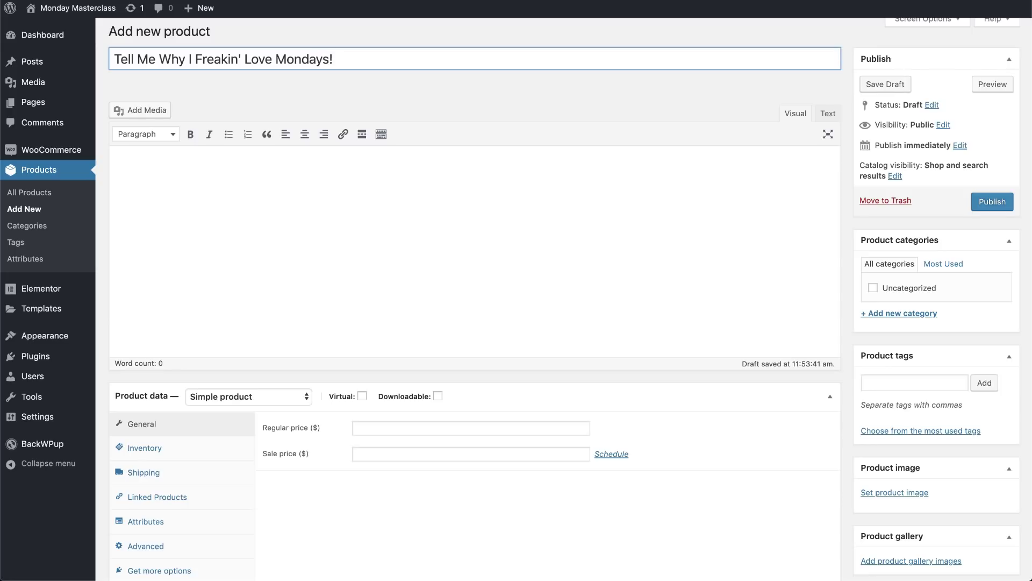
{"action": "key", "text": "BackSpace"}
{"action": "type", "text": "?"}
{"action": "key", "text": "Return"}
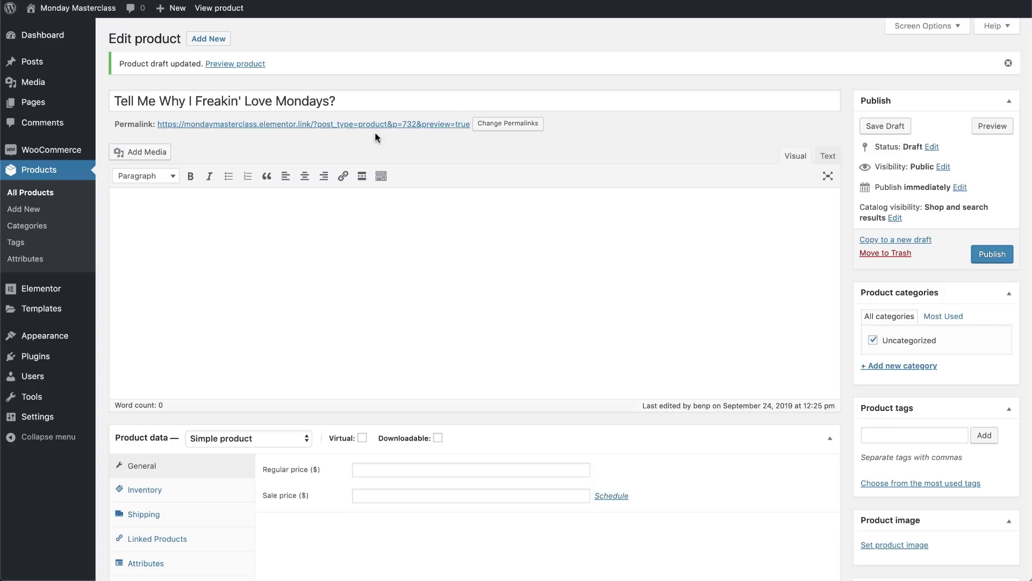
Set the permalink custom structure to /%productname%/ and save the changes
{"action": "left_click", "coordinate": [485, 125]}
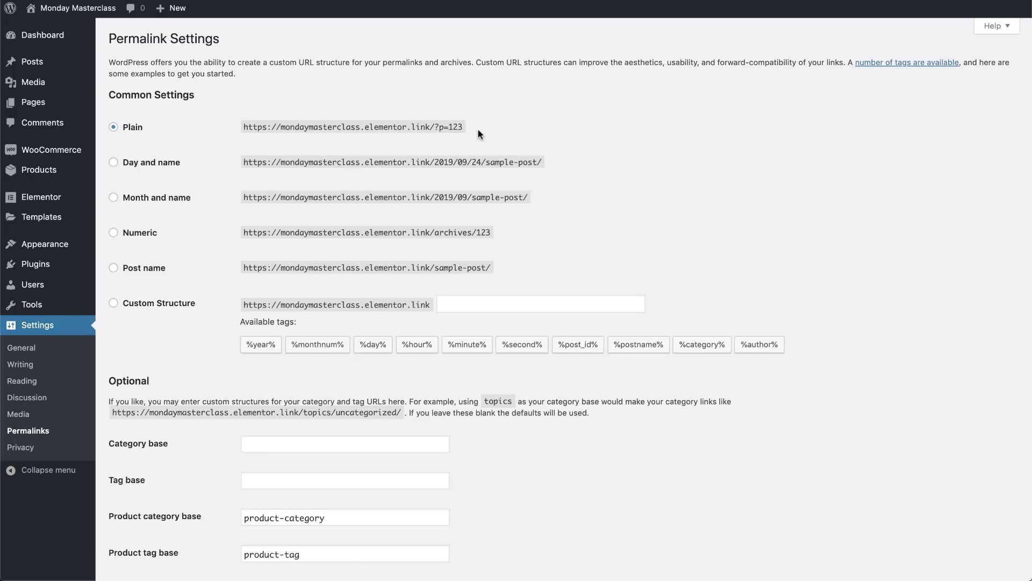
{"action": "left_click", "coordinate": [114, 303]}
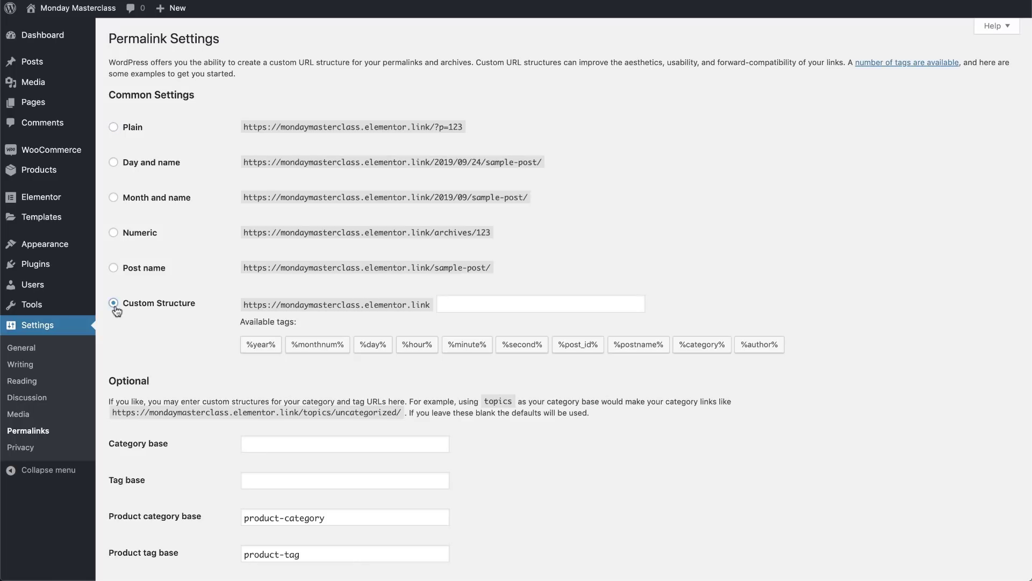
{"action": "left_click", "coordinate": [477, 302]}
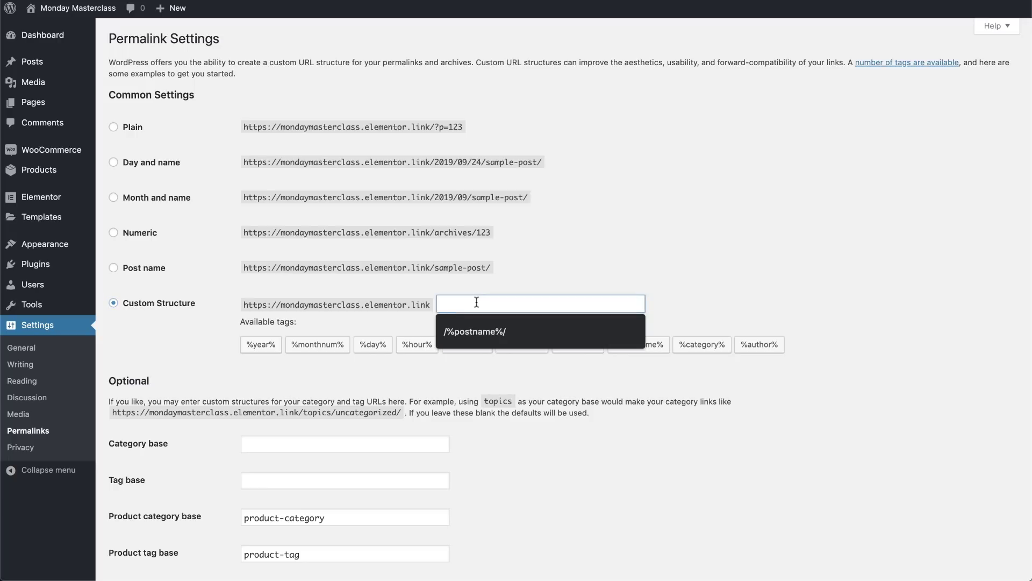
{"action": "type", "text": "/%produc"}
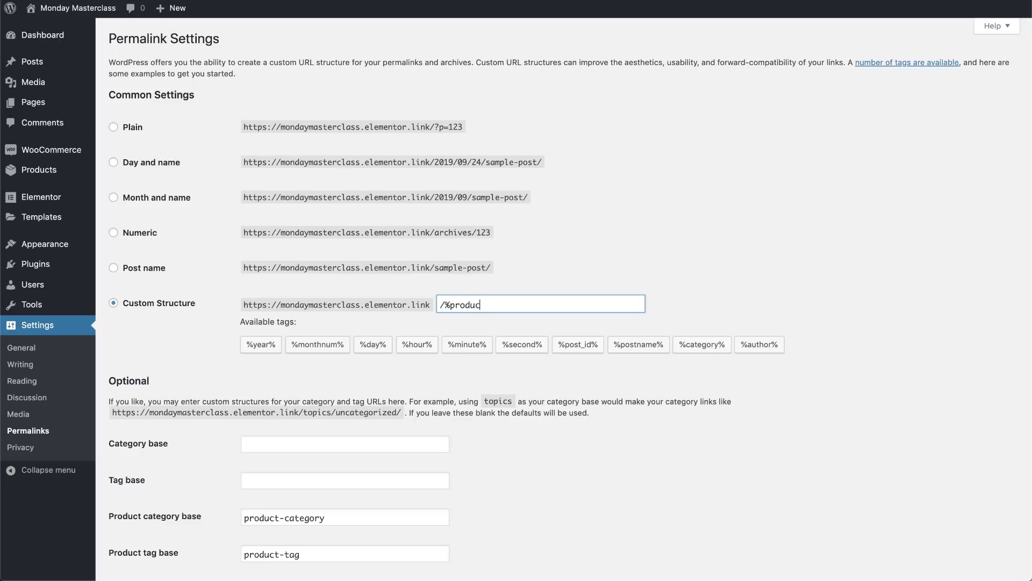
{"action": "type", "text": "tname%/"}
{"action": "scroll", "coordinate": [507, 397], "scroll_direction": "down", "scroll_amount": 6}
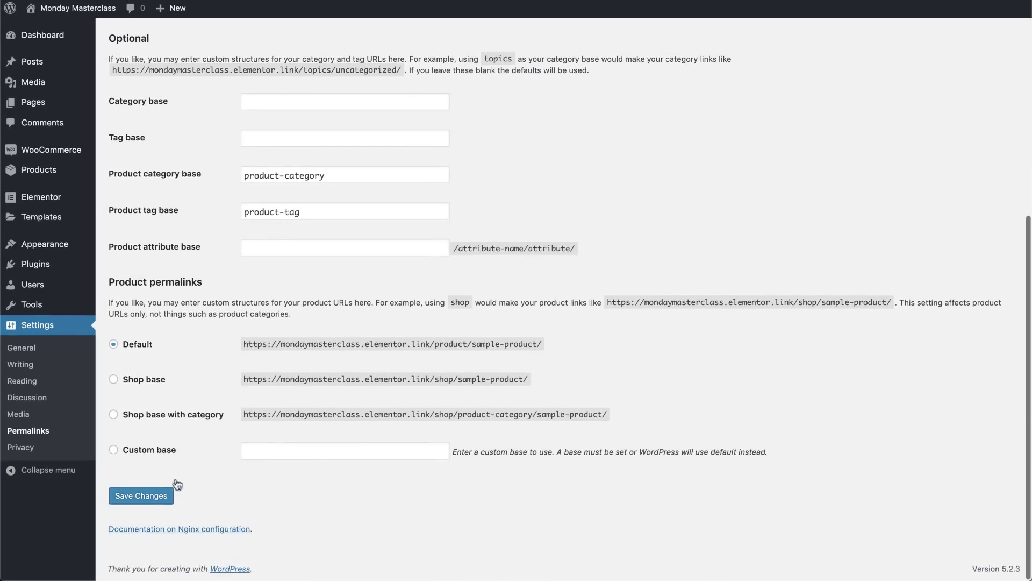
{"action": "left_click", "coordinate": [162, 496]}
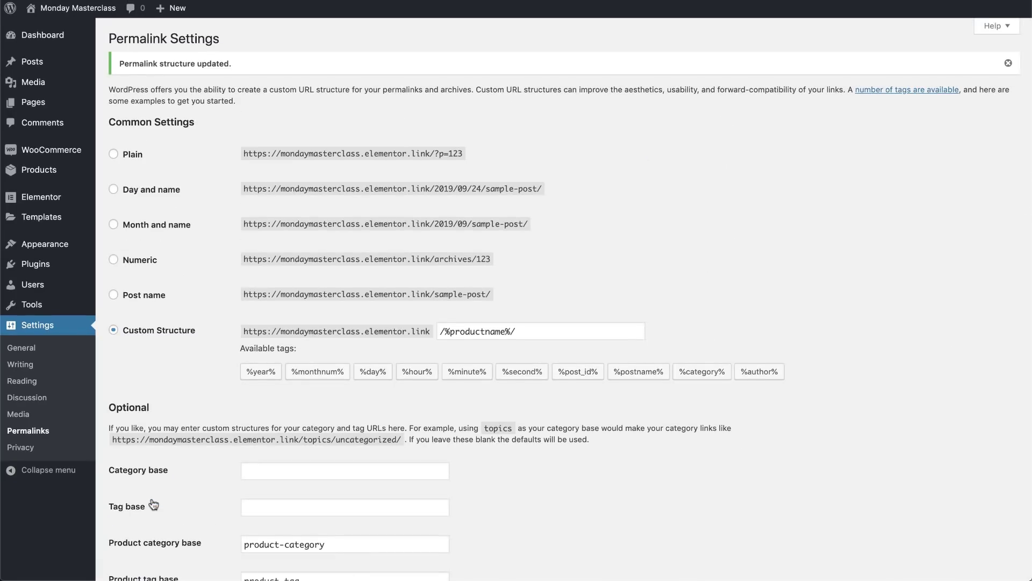
{"action": "scroll", "coordinate": [162, 385], "scroll_direction": "down", "scroll_amount": 1}
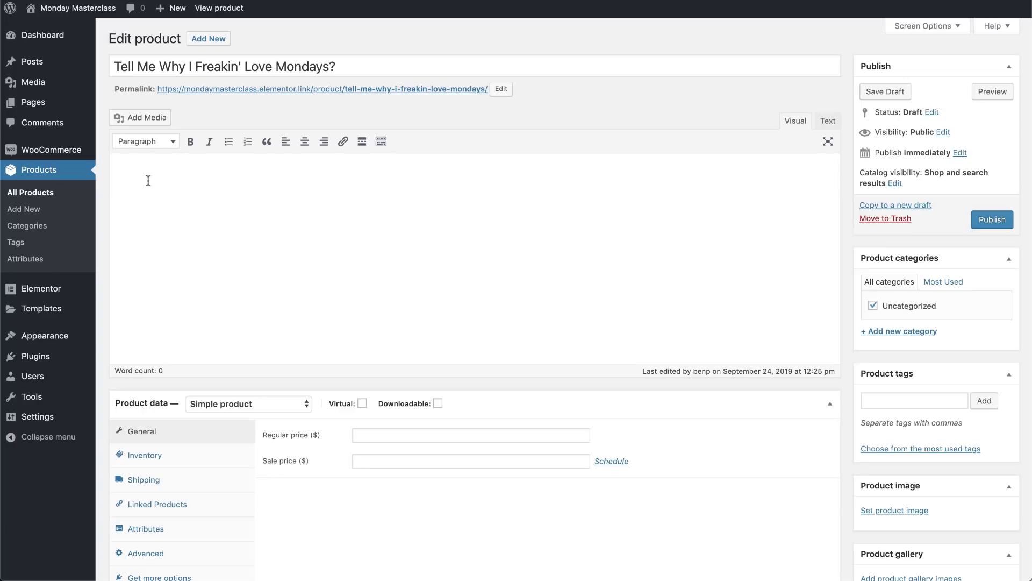
Insert the black-and-white author portrait, type 'About the Author', and paste a placeholder paragraph
{"action": "left_click", "coordinate": [144, 118]}
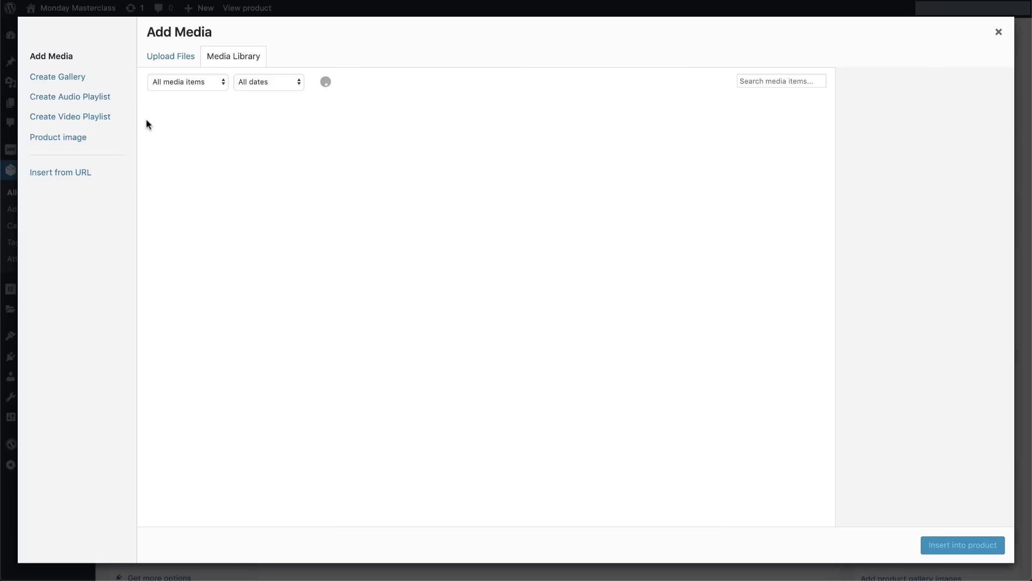
{"action": "left_click", "coordinate": [340, 136]}
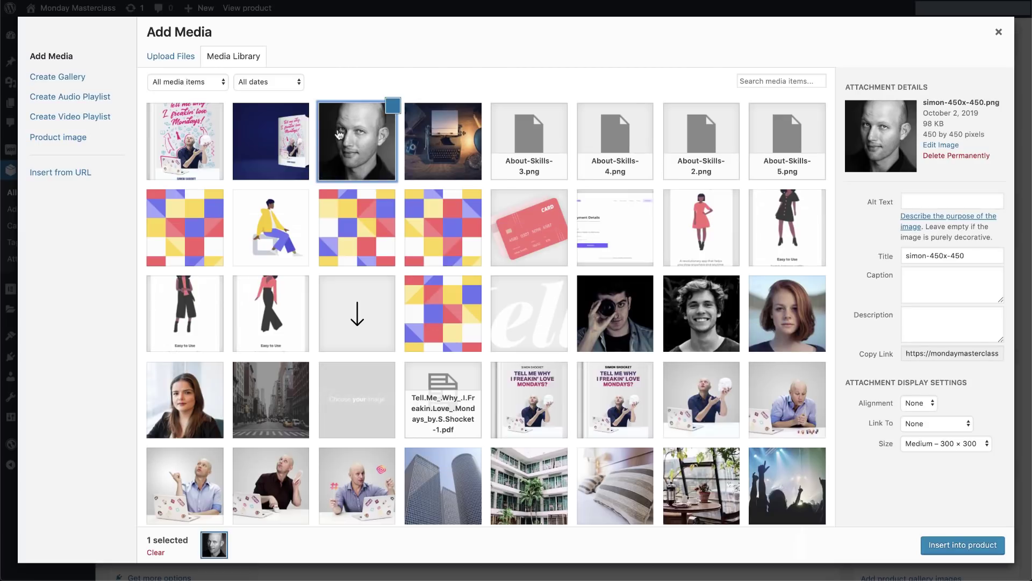
{"action": "left_click", "coordinate": [986, 556]}
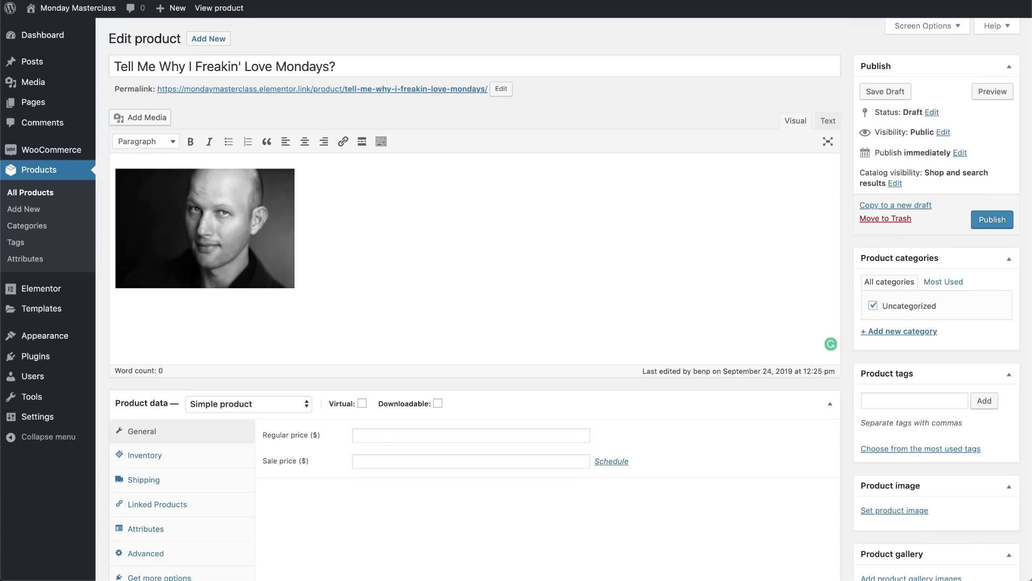
{"action": "type", "text": "About the Author"}
{"action": "type", "text": "Lorem ipsum dolor sit amet, consectetur adipiscing elit. Nunc convallis gravida lorem. Cras maximus, nulla et laoreet finibus, odio felis luctus dui, eget vestibulum lectus neque eget ante. Praesent metus turpis, tempor sit amet tincidunt a, dapibus id lorem. Phasellus suscipit erat urna, eu tincidunt sapien aliquet hendrerit. Proin quam elit, lobortis et enim eu, fermentum pulvinar magna. Fusce faucibus mi quis luctus facilisis. Sed sit amet efficitur justo. Sed sit amet auctor urna. Vivamus porttitor semper justo nec pellentesque. Nulla pellentesque pharetra enim, vel pharetra mi pellentesque vel. Duis cursus sagittis pellentesque."}
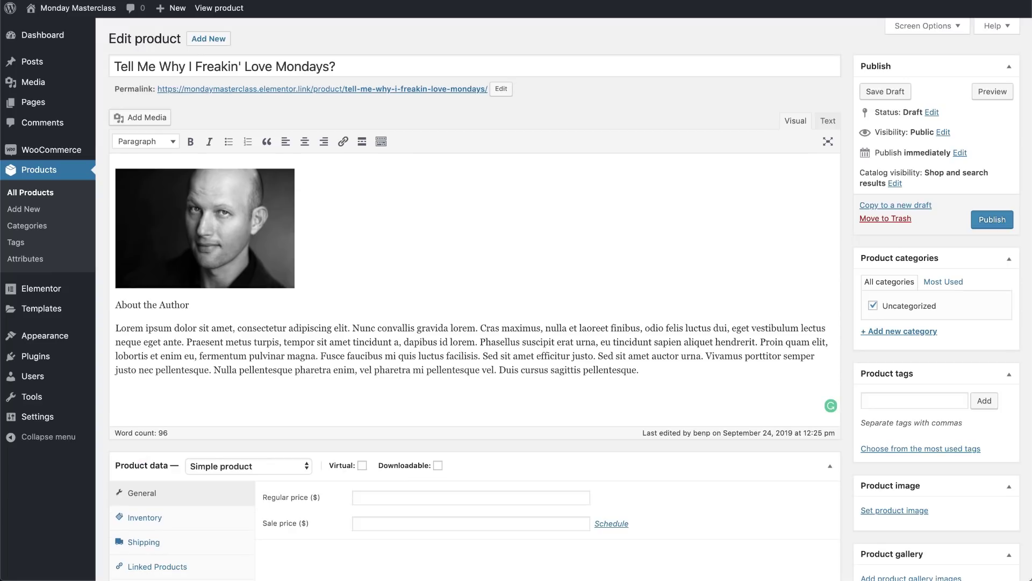
Float the portrait right, left-align the text, and make 'About the Author' a Heading 2
{"action": "key", "text": "ctrl+a"}
{"action": "left_click", "coordinate": [195, 170]}
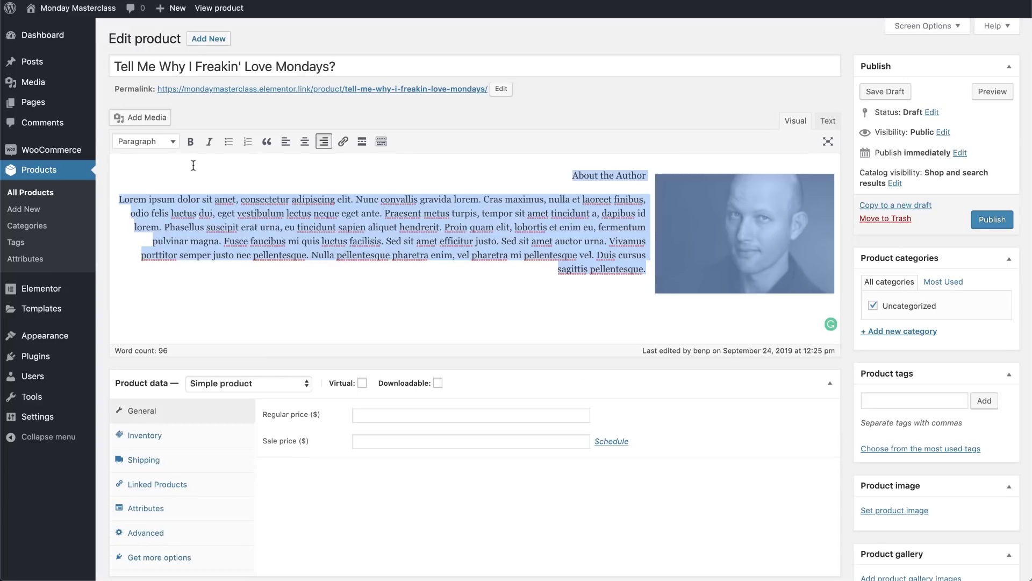
{"action": "left_click", "coordinate": [286, 141]}
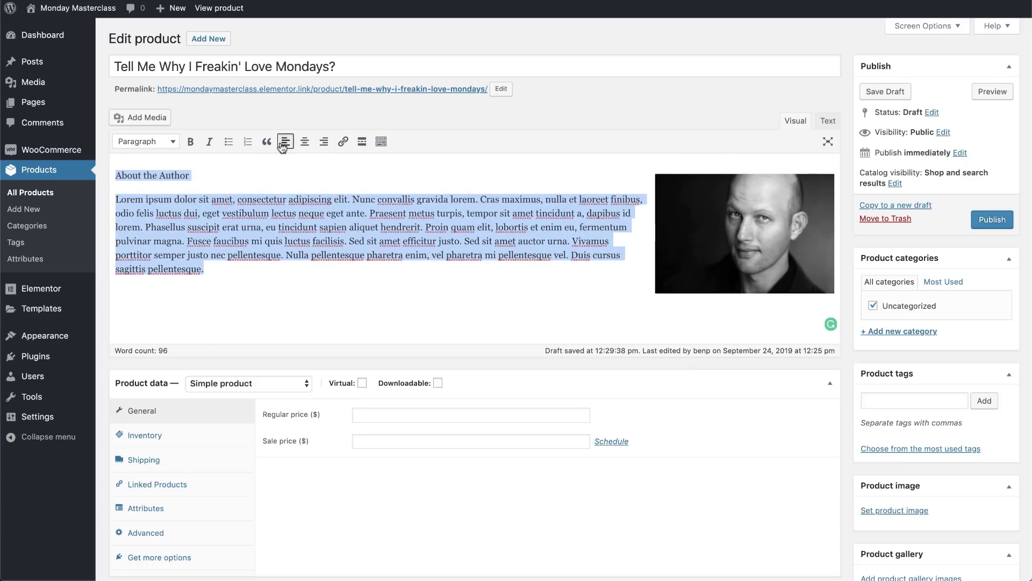
{"action": "left_click", "coordinate": [138, 170]}
{"action": "triple_click", "coordinate": [137, 171]}
{"action": "left_click", "coordinate": [145, 141]}
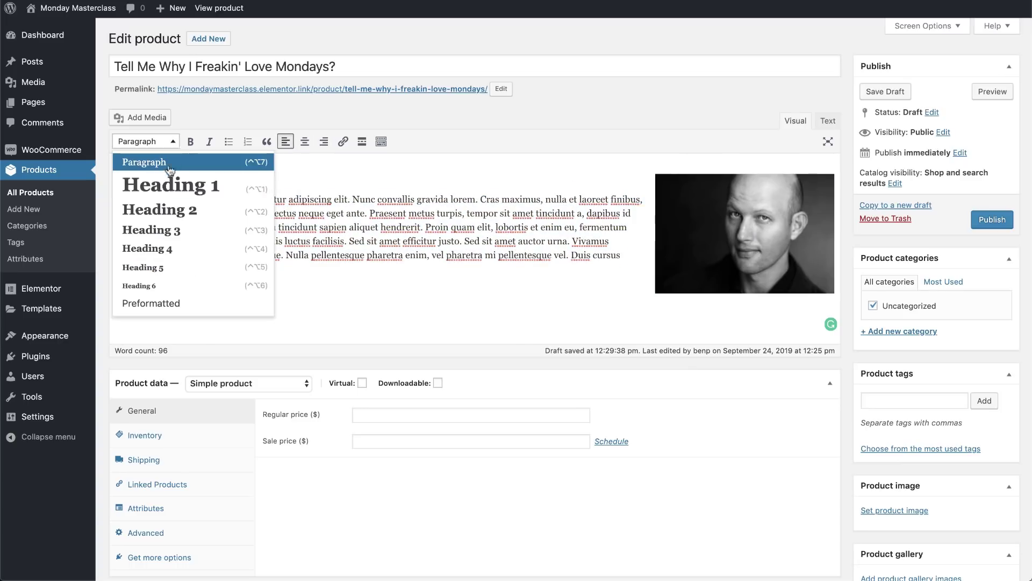
{"action": "left_click", "coordinate": [153, 210]}
{"action": "left_click", "coordinate": [236, 272]}
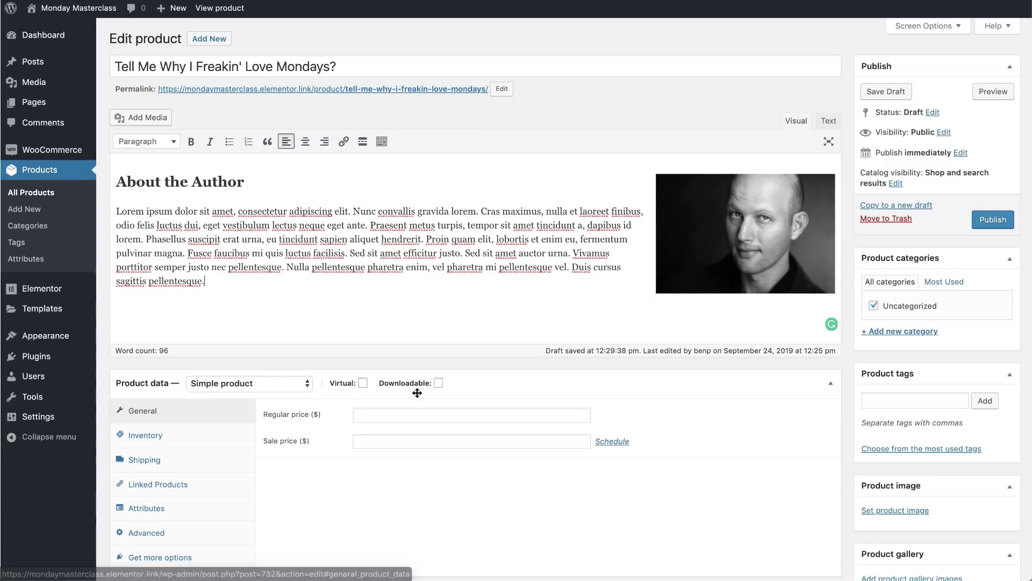
Make the product downloadable with a regular price of 18
{"action": "left_click", "coordinate": [439, 384]}
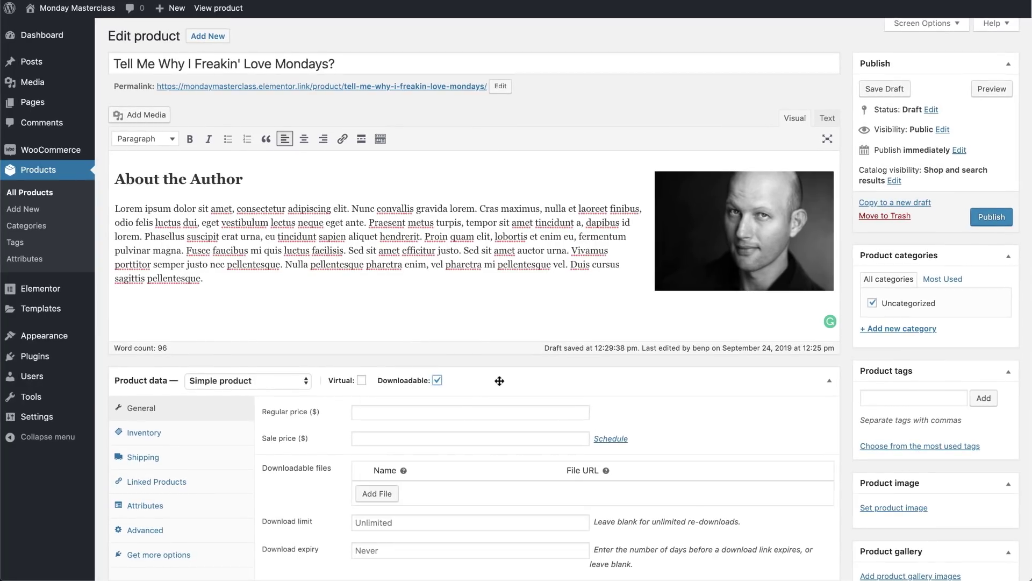
{"action": "left_click", "coordinate": [391, 415]}
{"action": "type", "text": "18"}
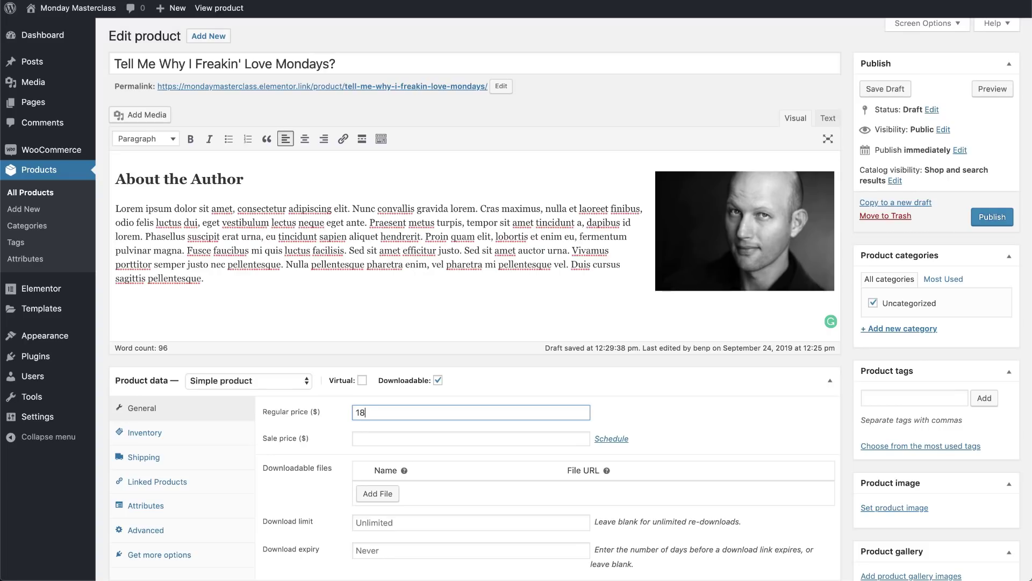
{"action": "left_click", "coordinate": [378, 439]}
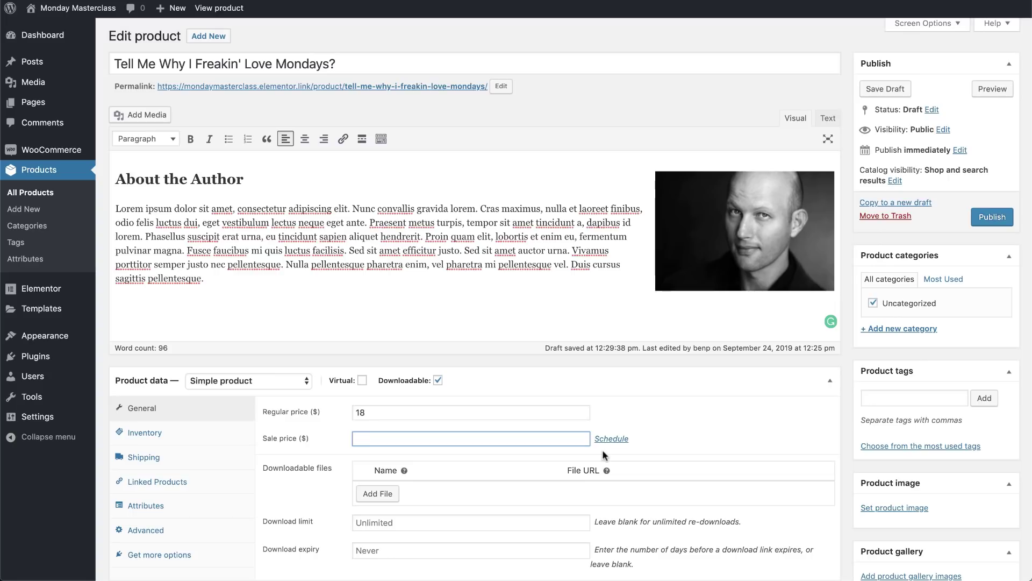
Attach the book PDF as the downloadable file, named after the book title
{"action": "left_click", "coordinate": [378, 493]}
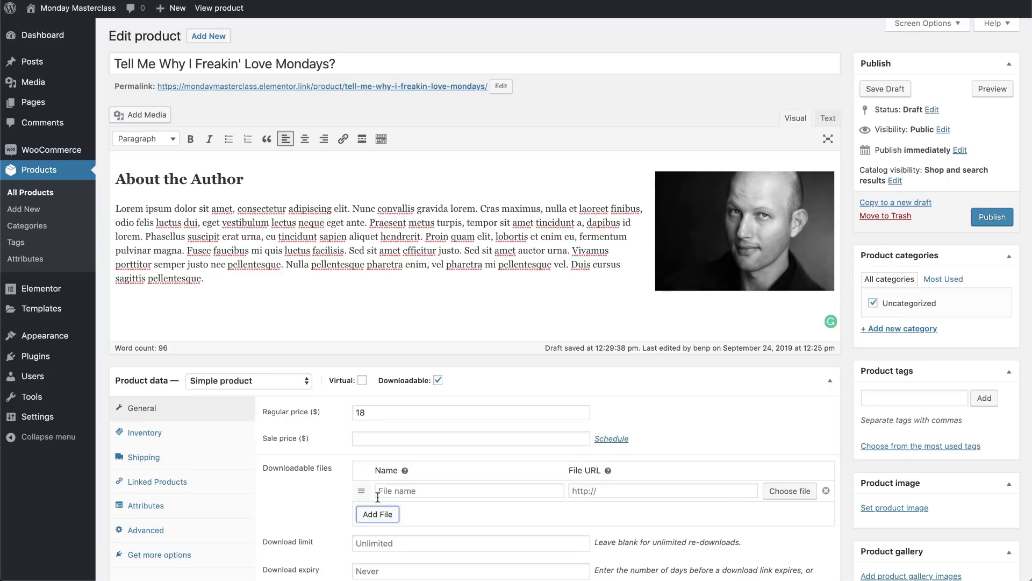
{"action": "left_click", "coordinate": [775, 492]}
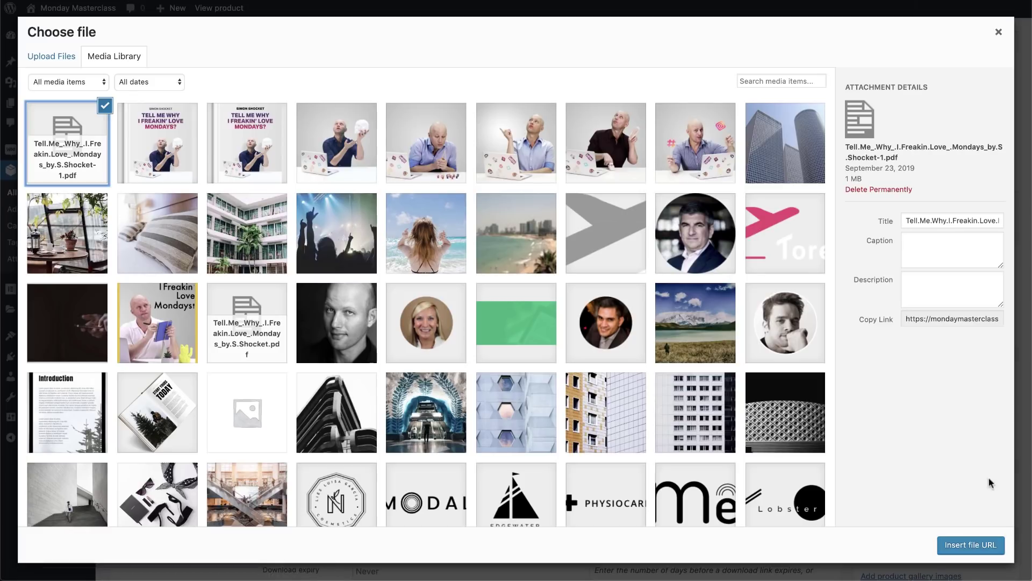
{"action": "left_click", "coordinate": [971, 545]}
{"action": "left_click", "coordinate": [441, 491]}
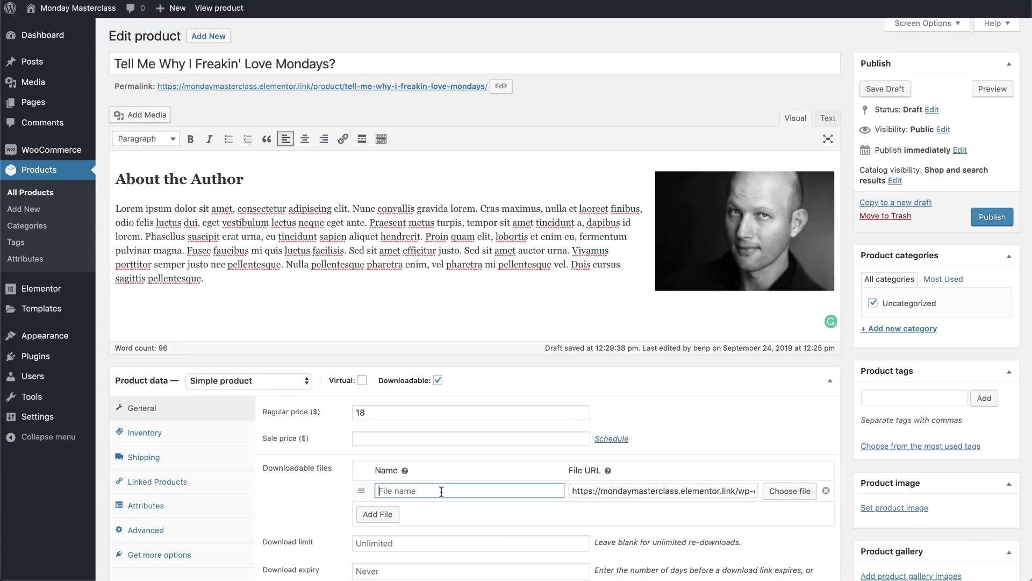
{"action": "type", "text": "Tell Me Why I Freakin' Love Mondays?"}
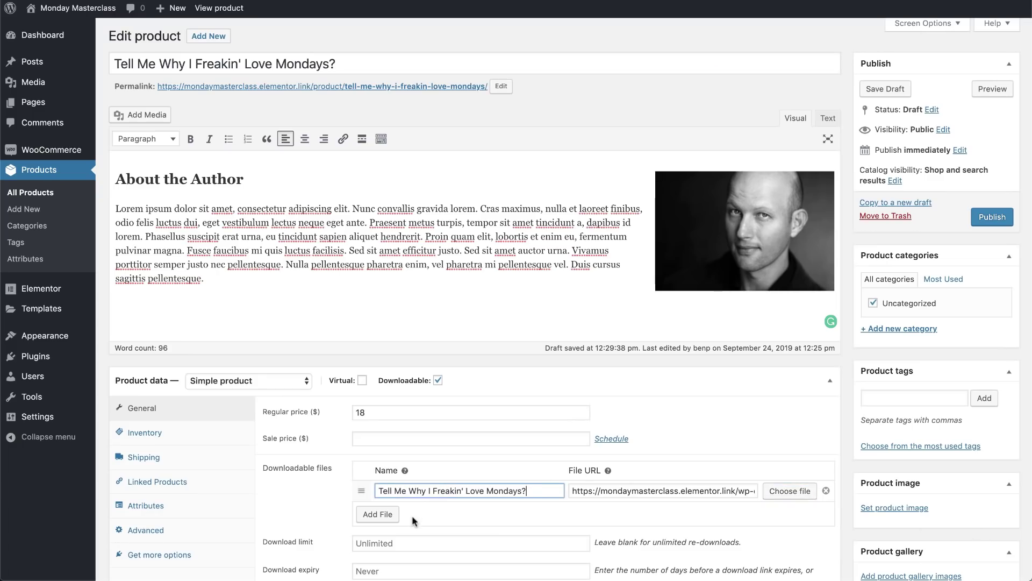
Set the download limit to 1 and the download expiry to 30 days
{"action": "scroll", "coordinate": [411, 532], "scroll_direction": "down", "scroll_amount": 3}
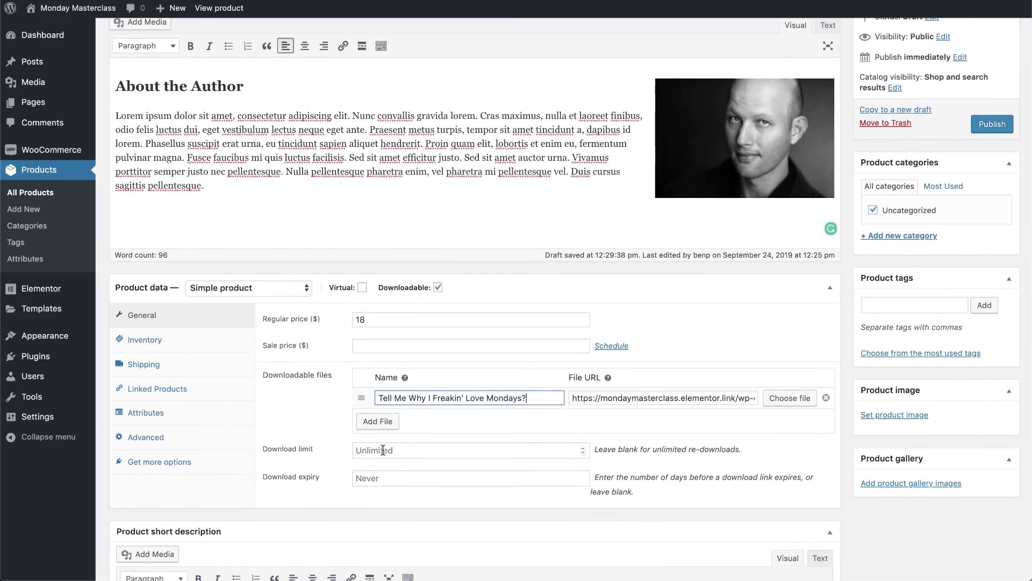
{"action": "left_click", "coordinate": [388, 452]}
{"action": "type", "text": "1"}
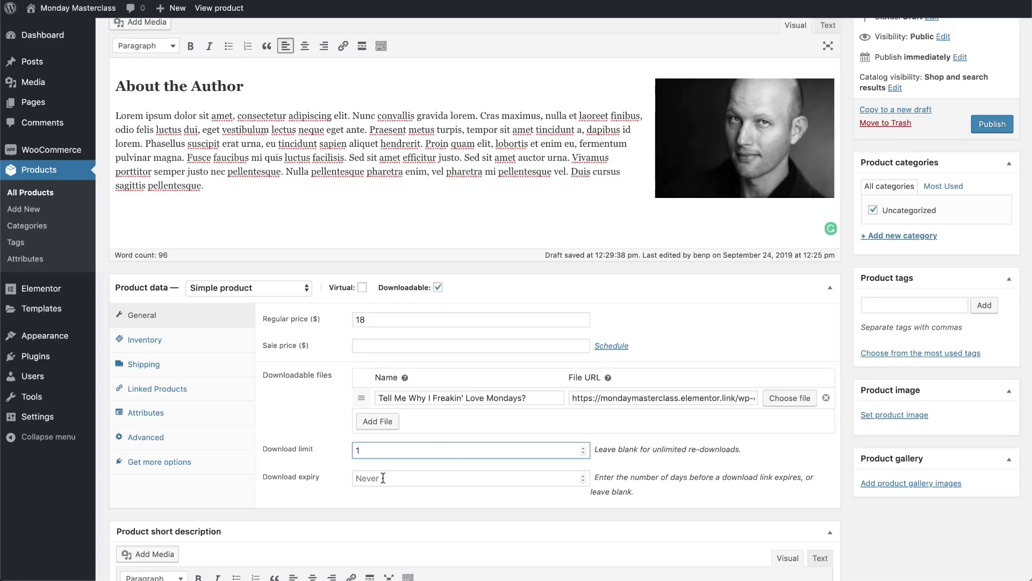
{"action": "left_click", "coordinate": [382, 478]}
{"action": "type", "text": "30"}
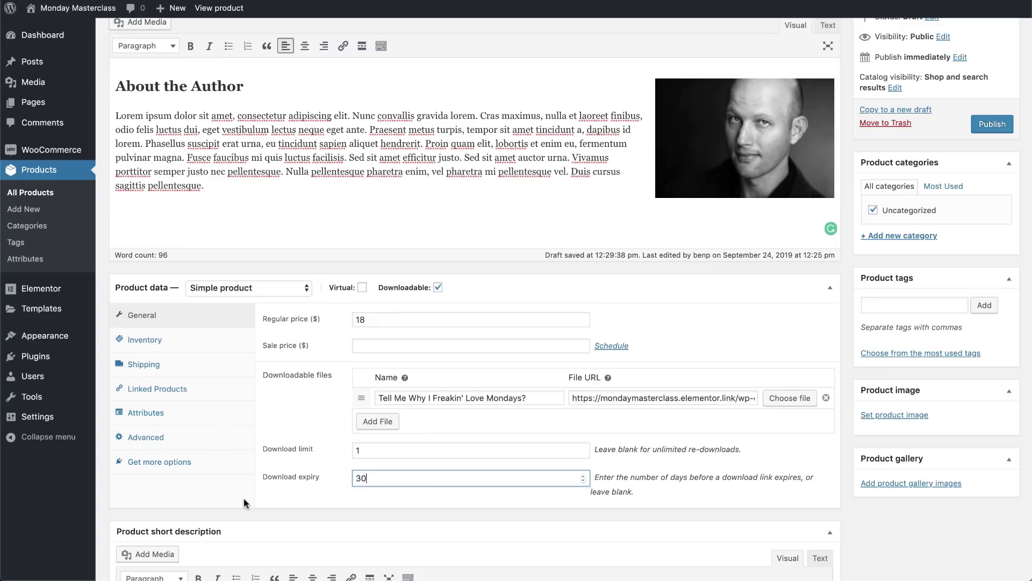
{"action": "scroll", "coordinate": [244, 498], "scroll_direction": "down", "scroll_amount": 3}
{"action": "scroll", "coordinate": [244, 499], "scroll_direction": "down", "scroll_amount": 1}
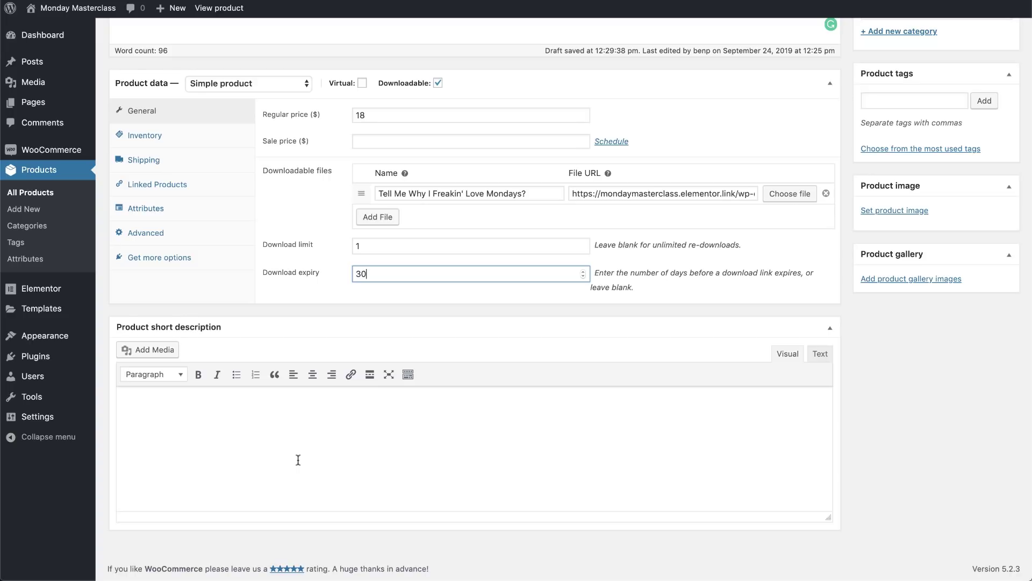
Paste the description paragraph and review quotes into the short description, blockquoting the quotes
{"action": "left_click", "coordinate": [149, 397]}
{"action": "type", "text": "Tell me why I freakin love Mondays is a semi-autobiographical account of my fictional life, beginning with my days as a 2nd lieutenant aboard the HMS Elementor, and rapidly rising through the ranks to become a WordPress Commodore."}
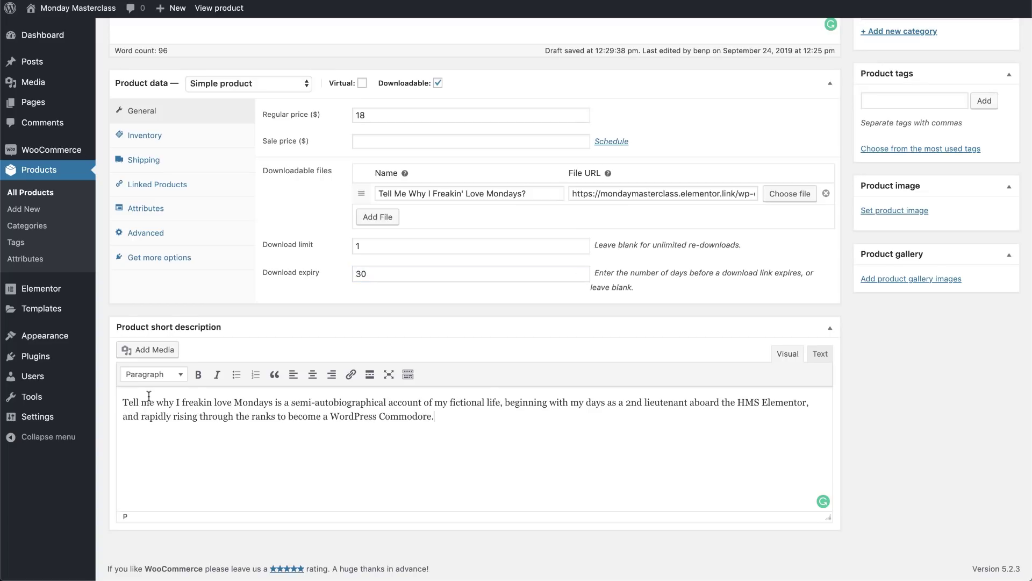
{"action": "key", "text": "Return"}
{"action": "type", "text": "\"Never before have I been forced to read so much rubbish!\" - The Sunday Herald \"Considering the infinite amount of room for digital material across the Internet, this downloadable book is still a vast waste of space\" - The Guardian Tribune"}
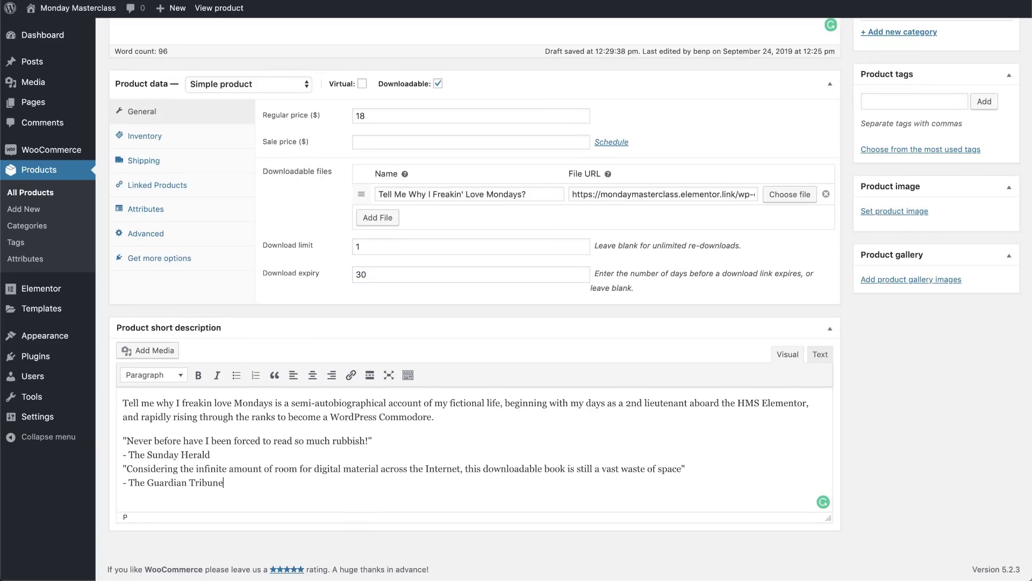
{"action": "left_click_drag", "start_coordinate": [238, 480], "coordinate": [114, 435]}
{"action": "left_click", "coordinate": [275, 375]}
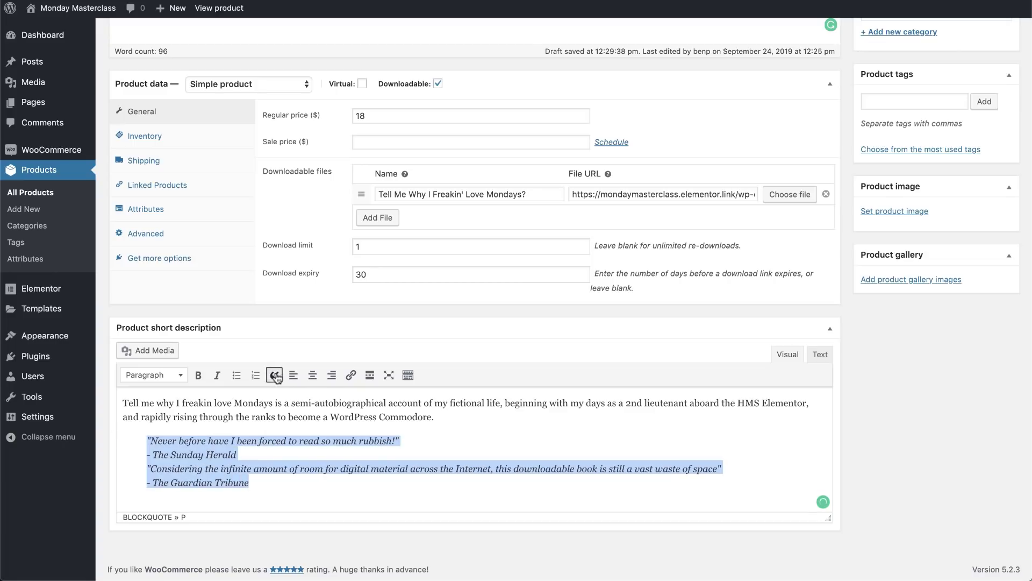
{"action": "left_click", "coordinate": [248, 436]}
Make the two review quotes bold
{"action": "left_click_drag", "start_coordinate": [401, 439], "coordinate": [775, 461]}
{"action": "key", "text": "super+b"}
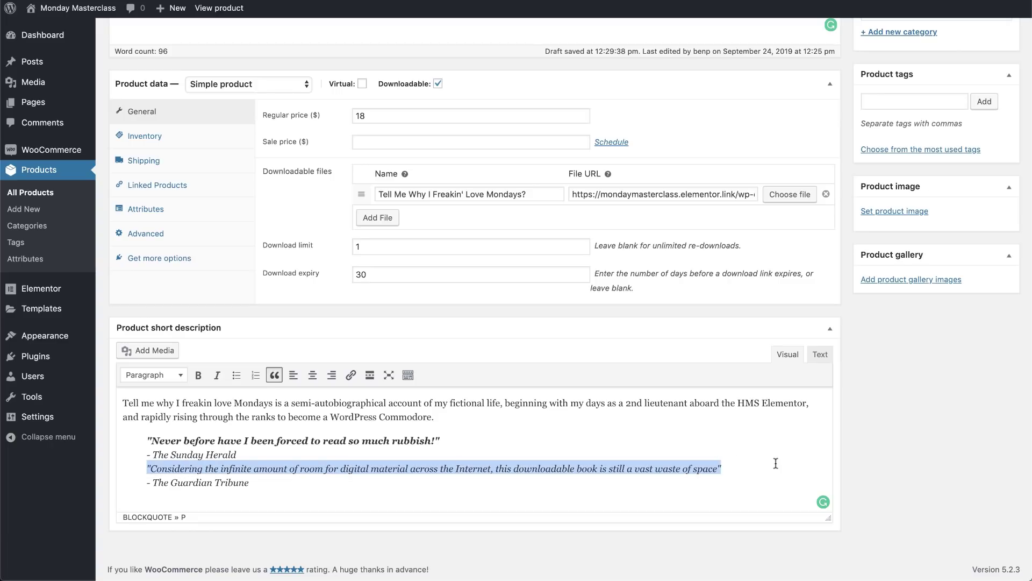
{"action": "key", "text": "super+b"}
{"action": "left_click", "coordinate": [271, 501]}
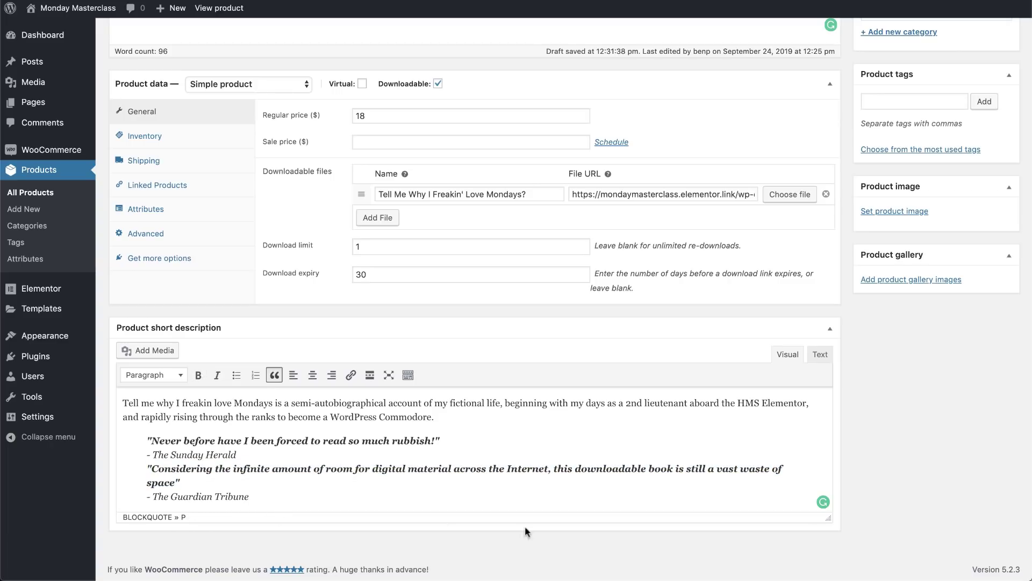
Choose the Tell Me Why I Freakin' Love Mondays book cover from the Media Library as the product image
{"action": "left_click", "coordinate": [894, 211]}
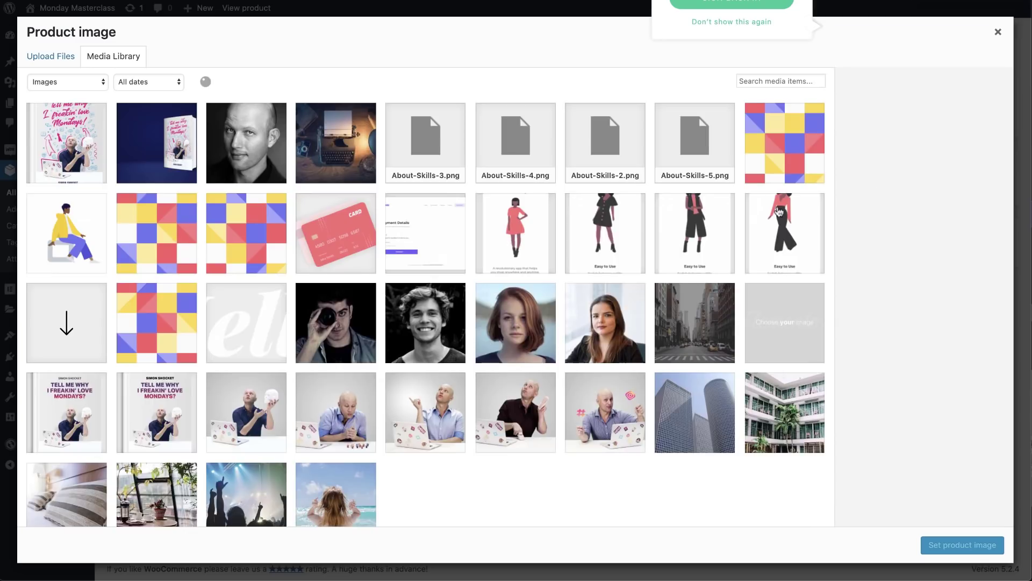
{"action": "left_click", "coordinate": [76, 151]}
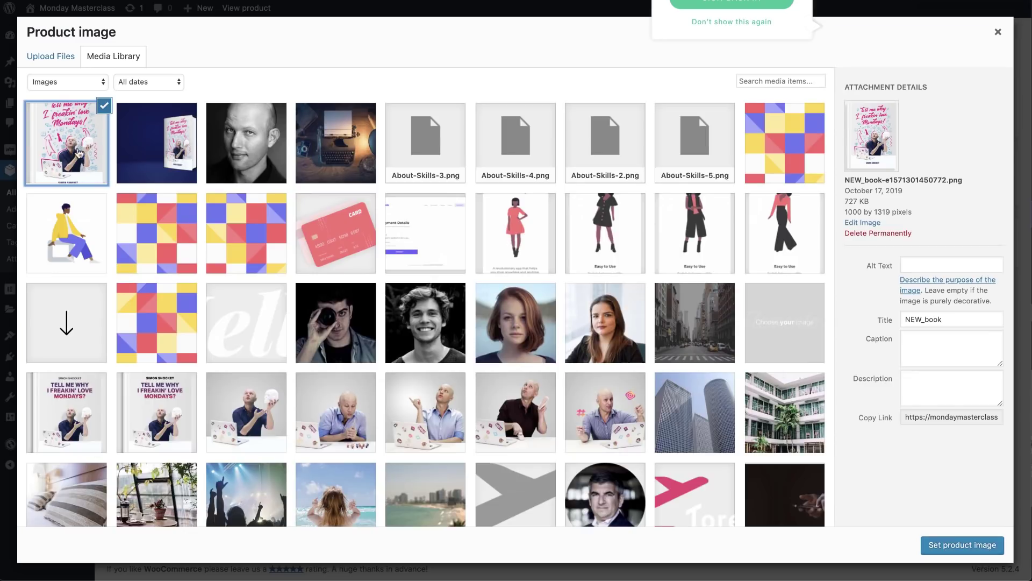
{"action": "left_click", "coordinate": [966, 545]}
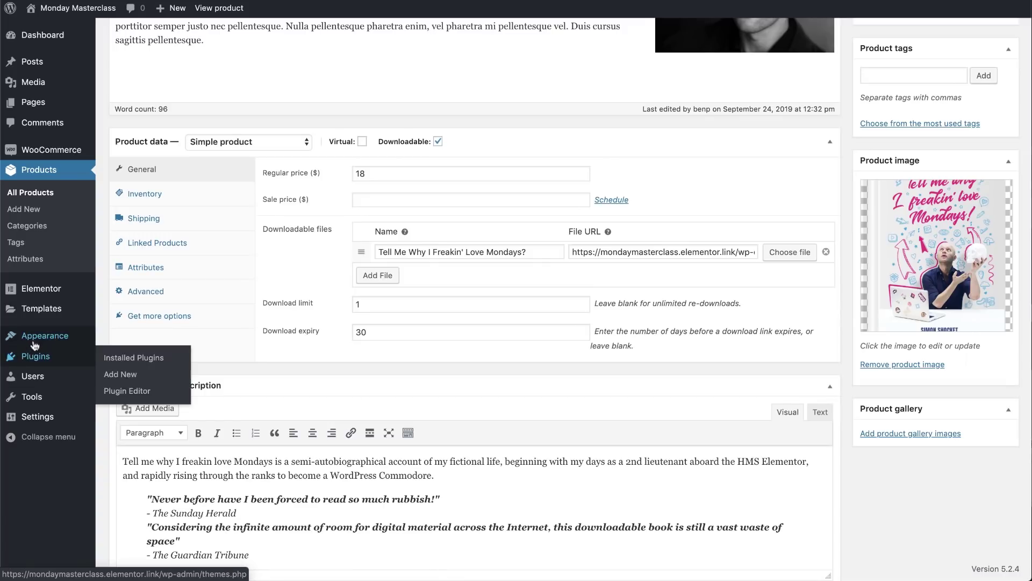
{"action": "mouse_move", "coordinate": [35, 343]}
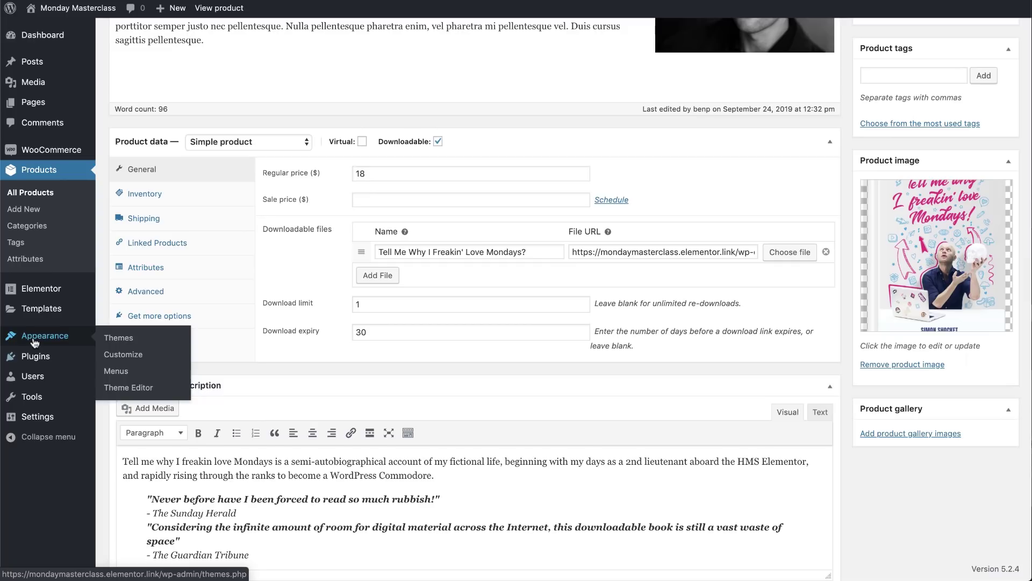
In Customizer's WooCommerce Product Images, set thumbnail cropping to Uncropped and publish
{"action": "left_click", "coordinate": [119, 357]}
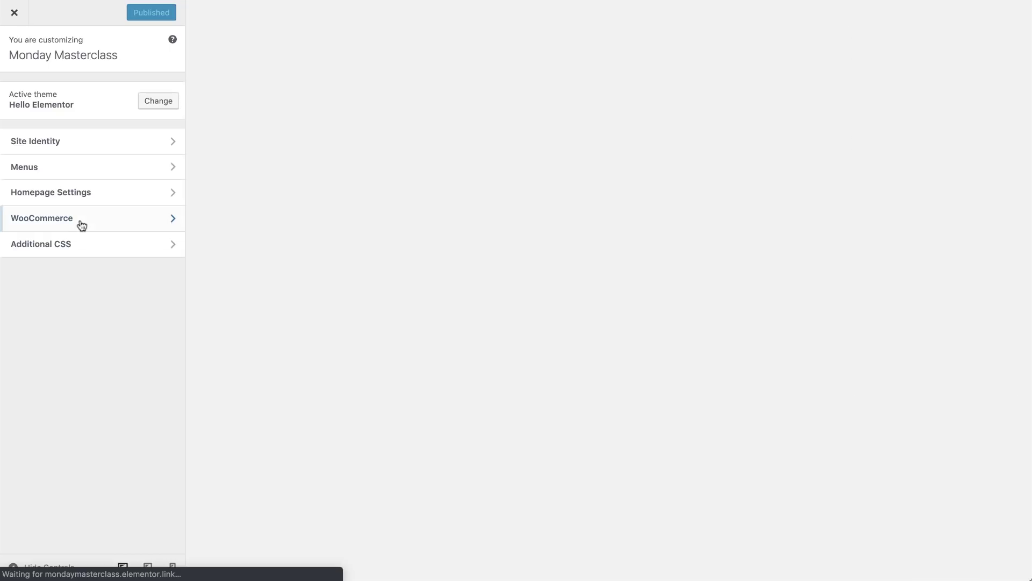
{"action": "left_click", "coordinate": [81, 223]}
{"action": "left_click", "coordinate": [68, 140]}
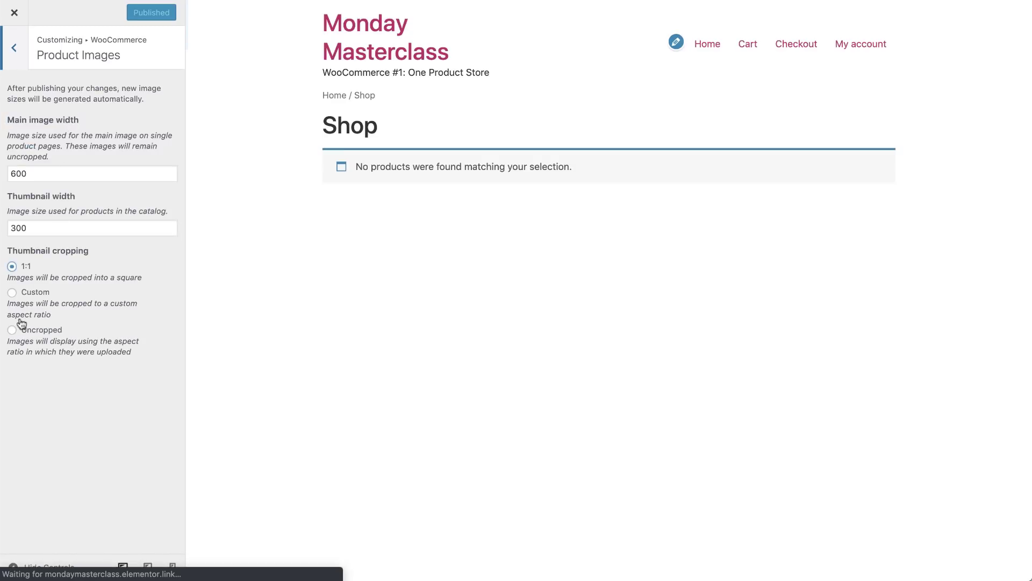
{"action": "left_click", "coordinate": [13, 328]}
{"action": "left_click", "coordinate": [134, 17]}
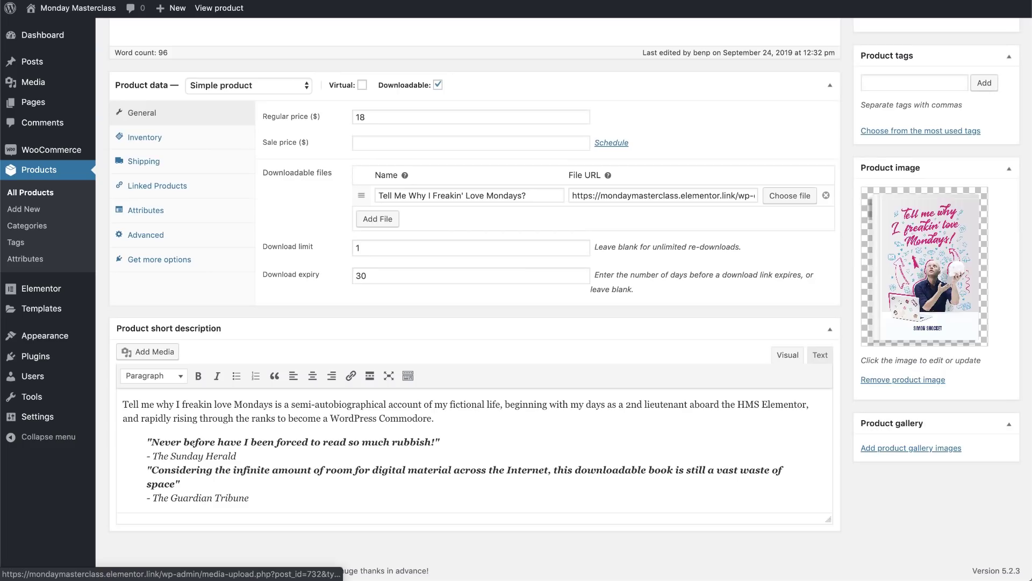
Add the product tags Book, autobiography, wordpress, adventure and Pirate-treasure
{"action": "scroll", "coordinate": [569, 299], "scroll_direction": "up", "scroll_amount": 3}
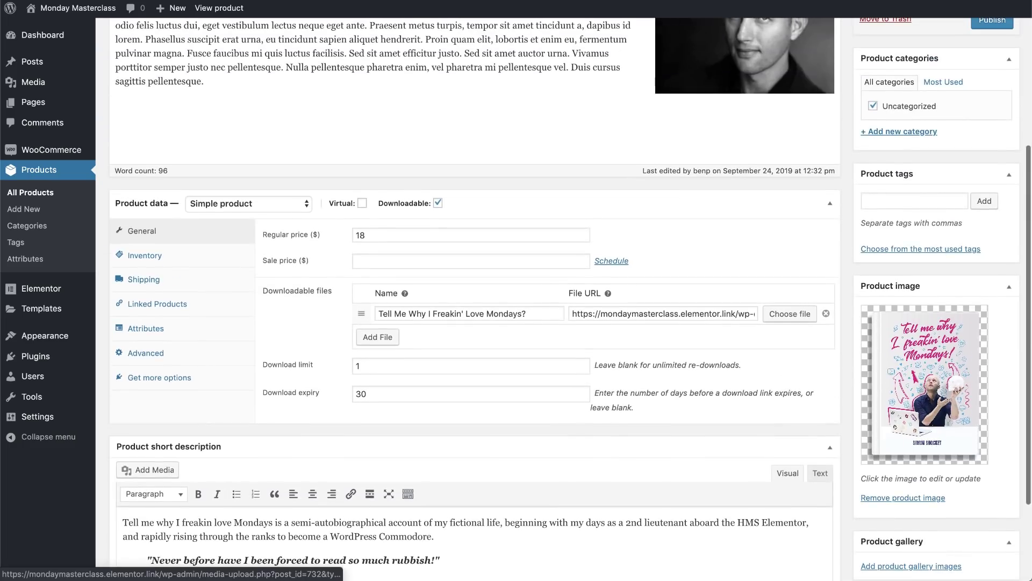
{"action": "left_click", "coordinate": [890, 200]}
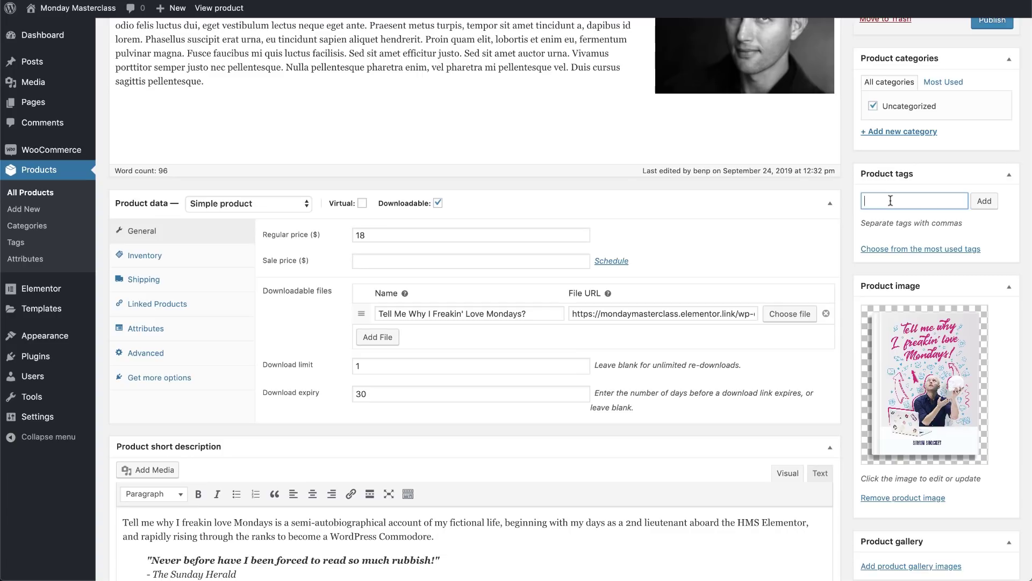
{"action": "type", "text": "Book, "}
{"action": "type", "text": "autobiography"}
{"action": "type", "text": ", wordpress, "}
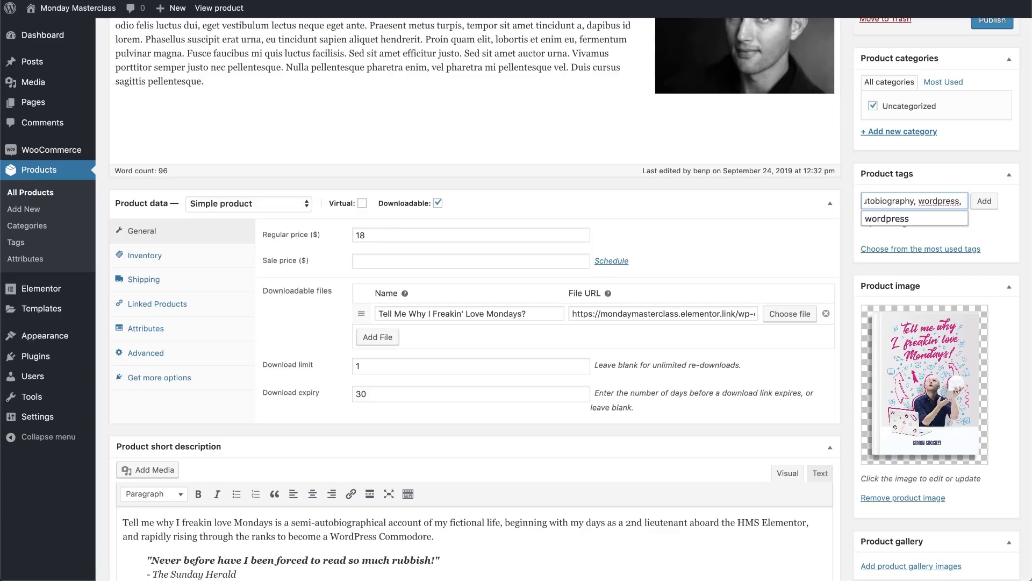
{"action": "type", "text": "adventure, Pirate-treasure,"}
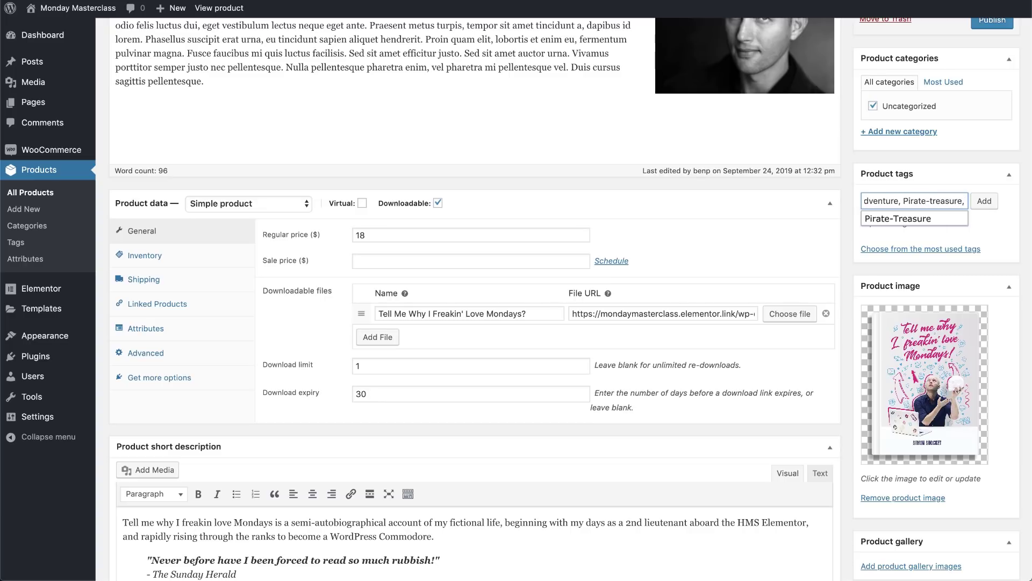
{"action": "left_click", "coordinate": [984, 202]}
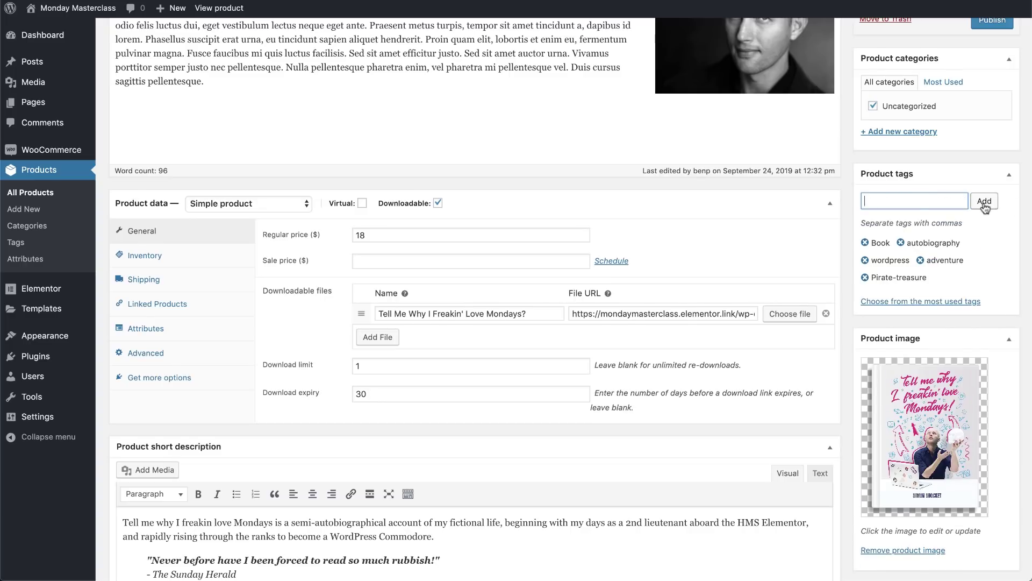
Save the book product as a draft, then publish it
{"action": "scroll", "coordinate": [980, 254], "scroll_direction": "up", "scroll_amount": 3}
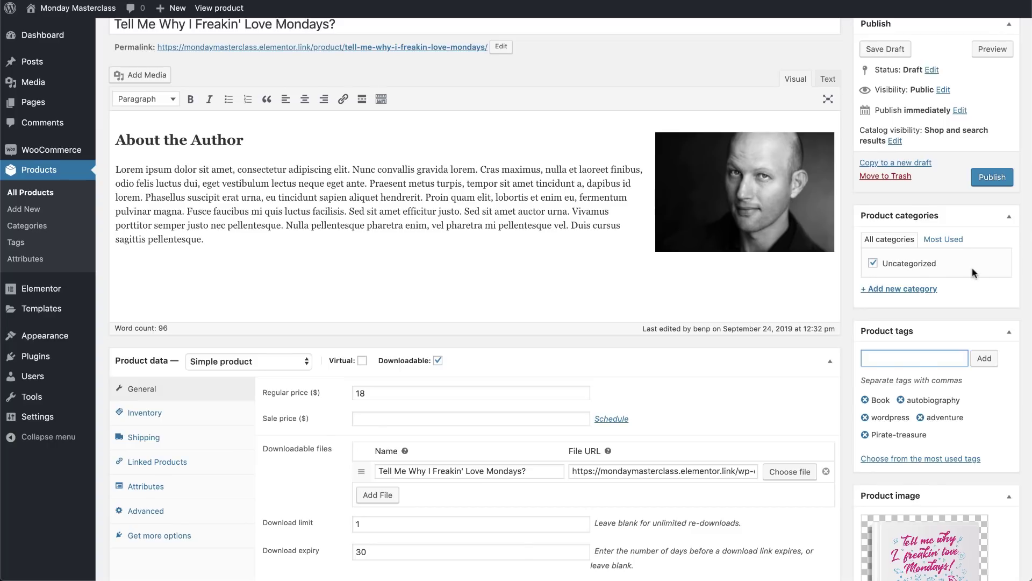
{"action": "scroll", "coordinate": [976, 269], "scroll_direction": "up", "scroll_amount": 2}
{"action": "left_click", "coordinate": [885, 125]}
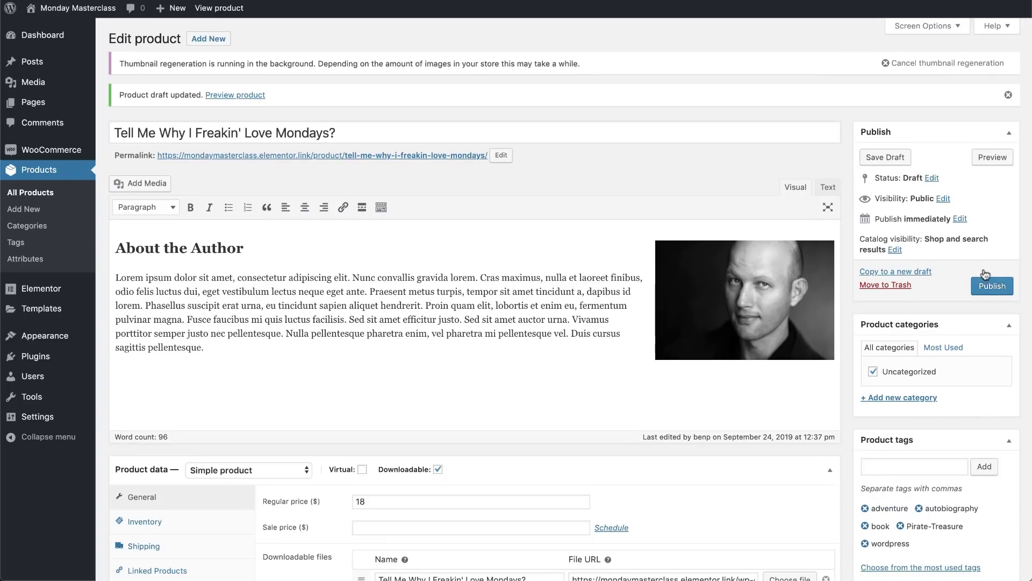
{"action": "left_click", "coordinate": [984, 286]}
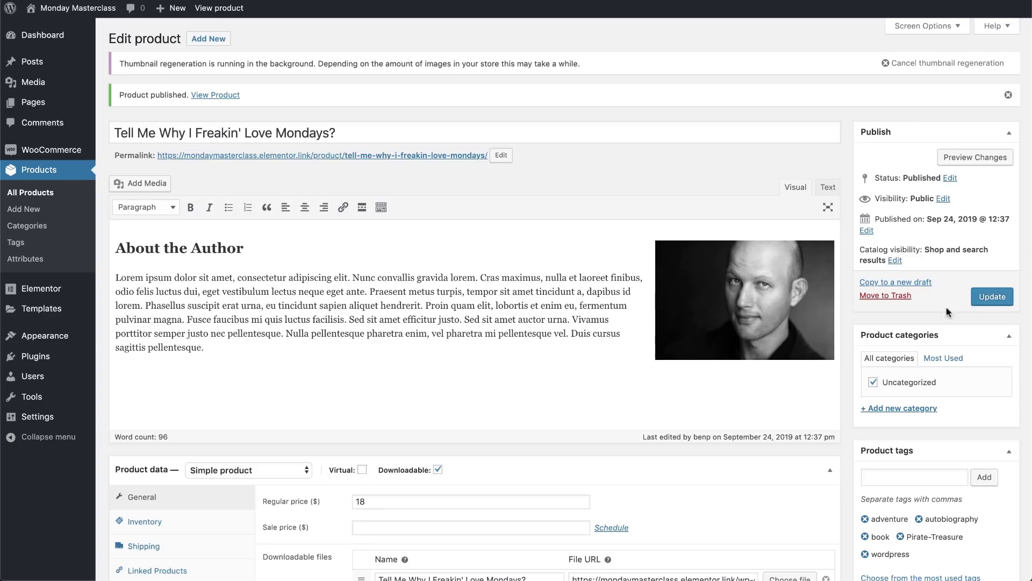
{"action": "mouse_move", "coordinate": [40, 106]}
{"action": "left_click", "coordinate": [110, 123]}
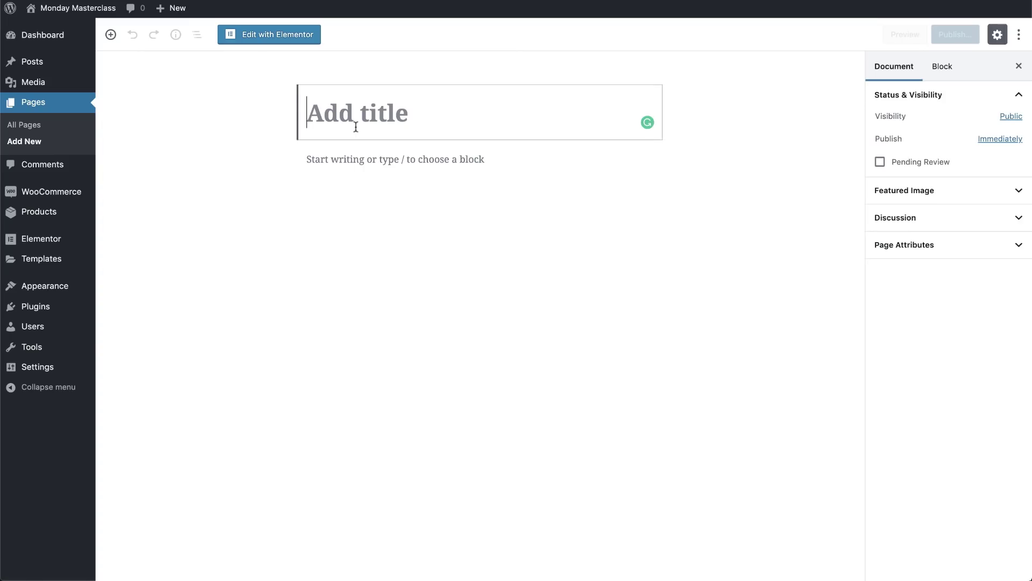
Title the new page 'Tell Me Why I Freakin' Love Mondays' and open it in Elementor
{"action": "type", "text": "Tell Me Why I Frea"}
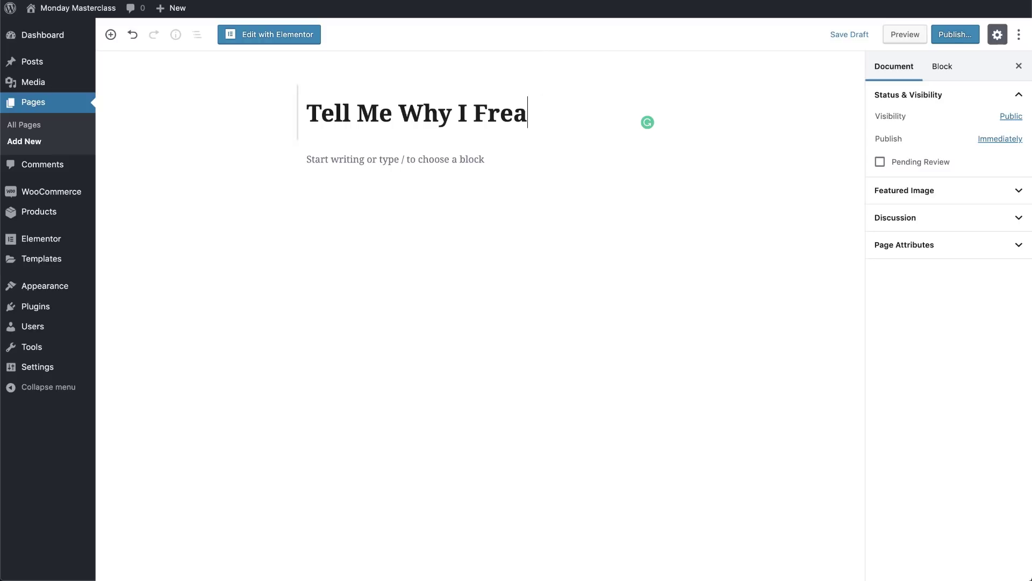
{"action": "type", "text": "kin' Love Mondays"}
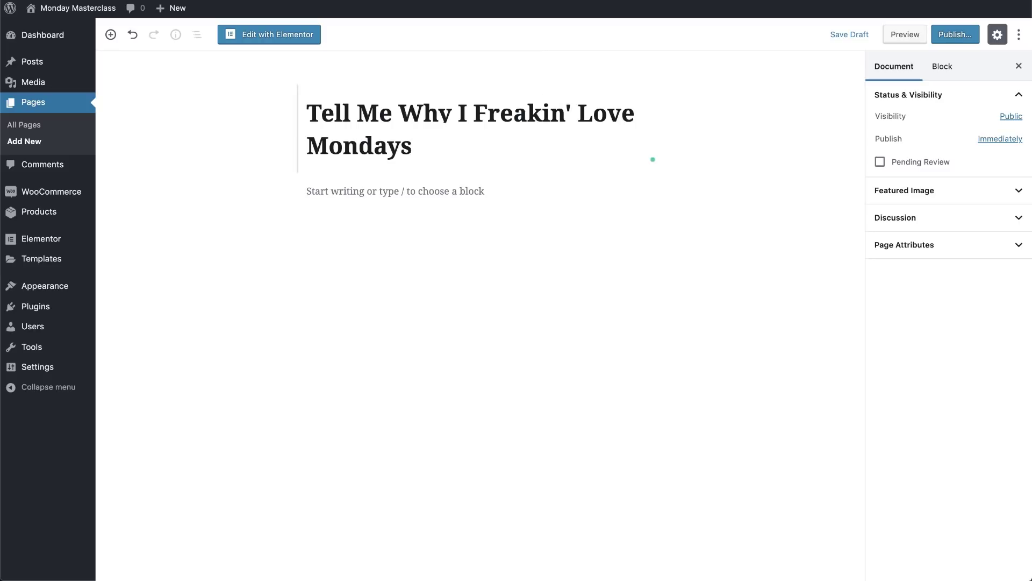
{"action": "left_click", "coordinate": [261, 35]}
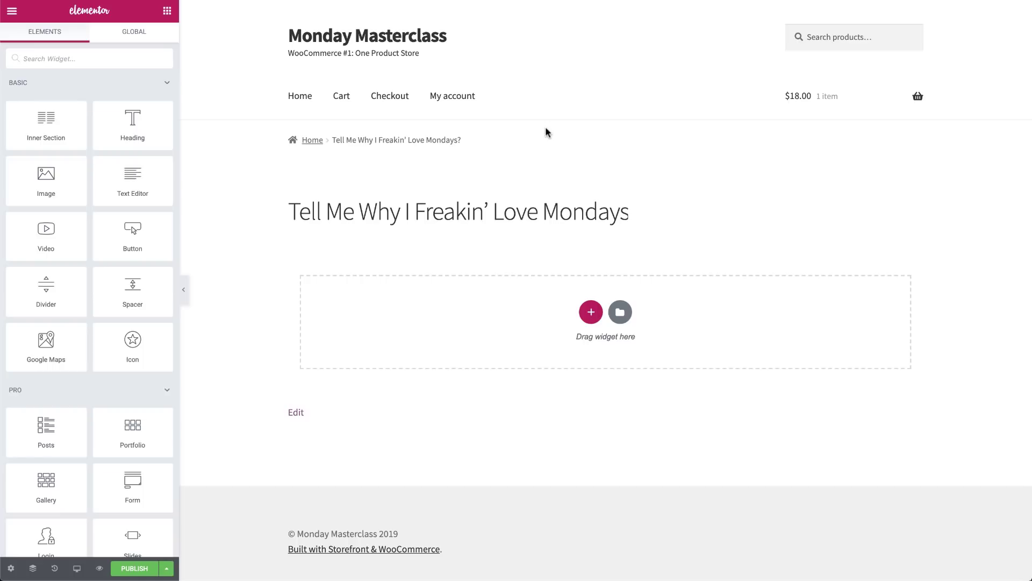
Exit Elementor to the dashboard and activate the Hello Elementor theme under Themes
{"action": "left_click", "coordinate": [11, 13]}
{"action": "left_click", "coordinate": [72, 320]}
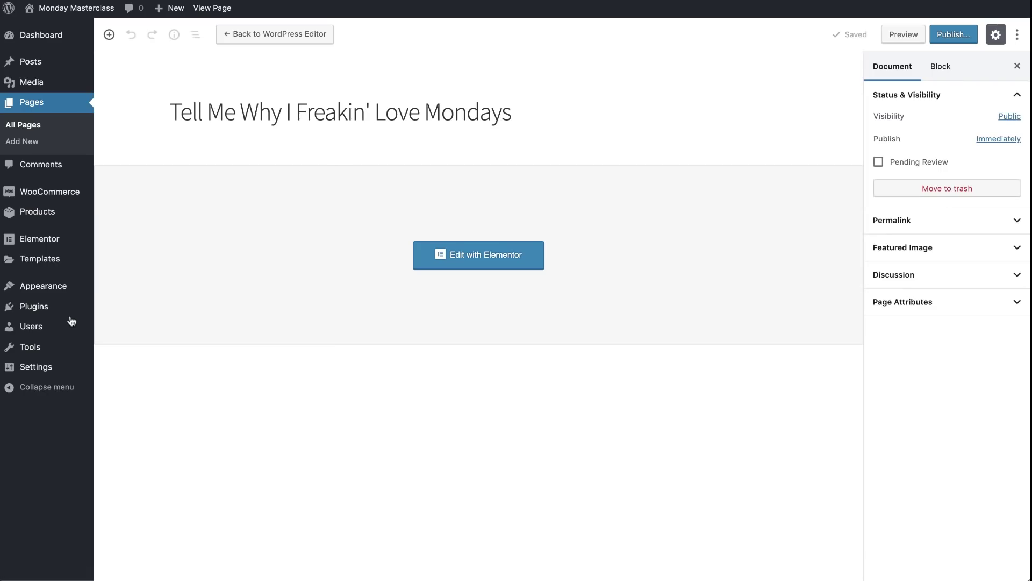
{"action": "mouse_move", "coordinate": [60, 289]}
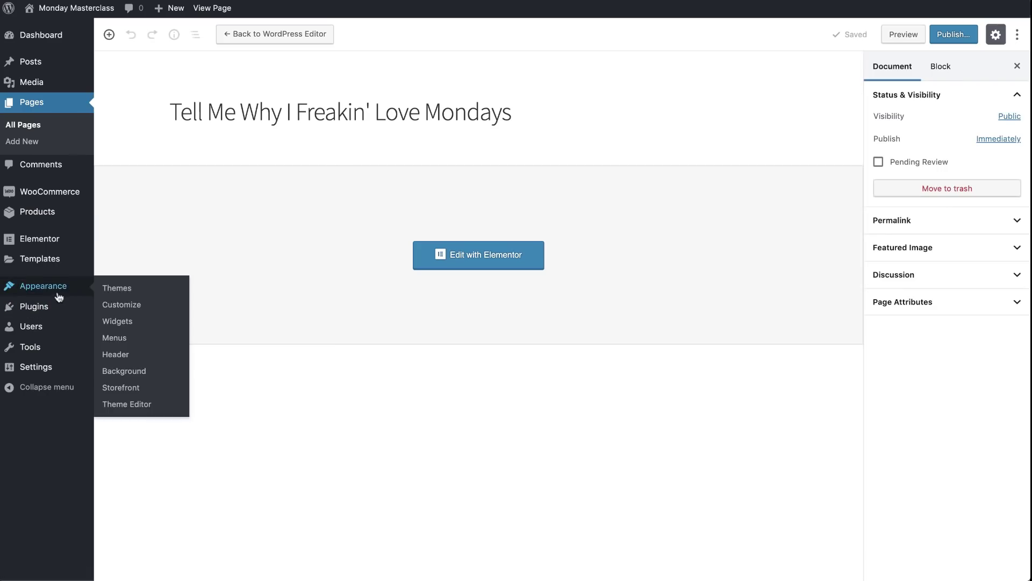
{"action": "left_click", "coordinate": [106, 290]}
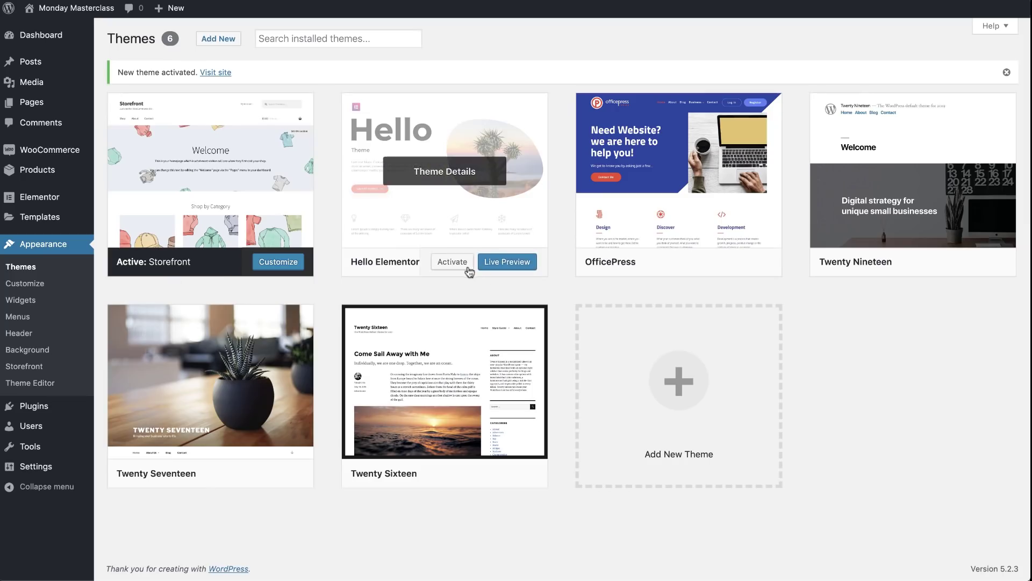
{"action": "left_click", "coordinate": [458, 267]}
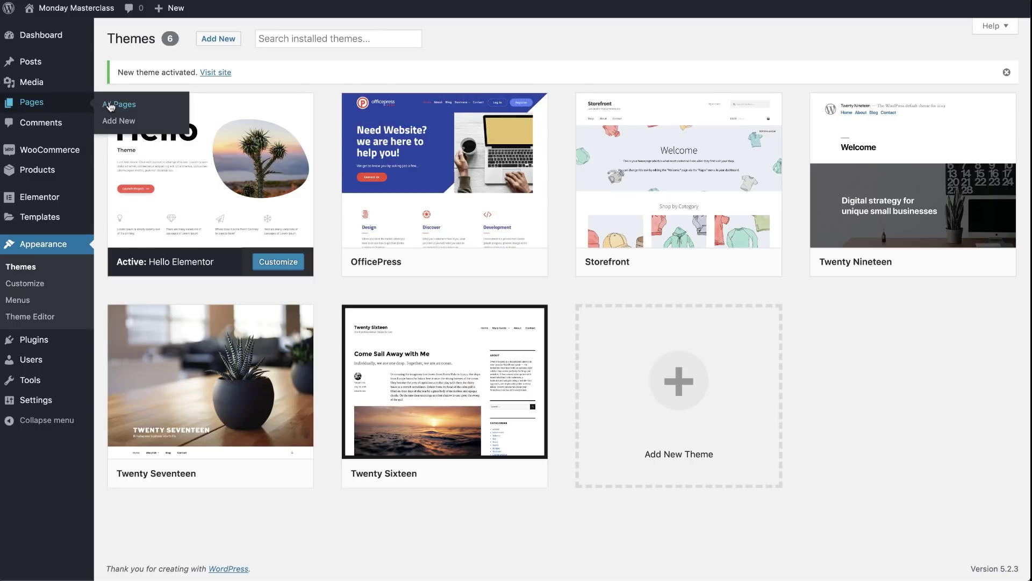
{"action": "left_click", "coordinate": [110, 106]}
Reopen the book page in Elementor and turn on Hide Title in Page Settings
{"action": "left_click", "coordinate": [305, 279]}
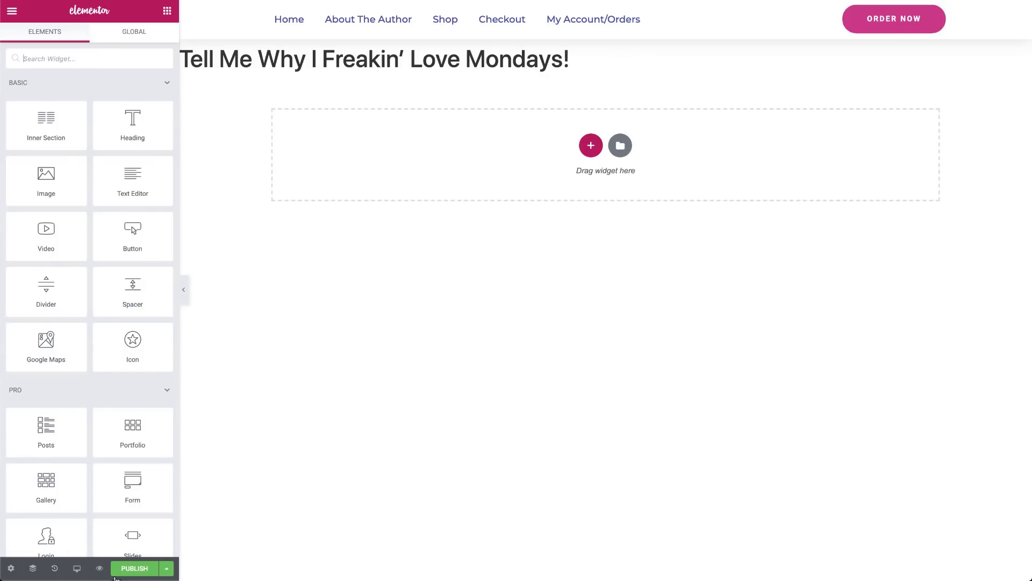
{"action": "left_click", "coordinate": [12, 573]}
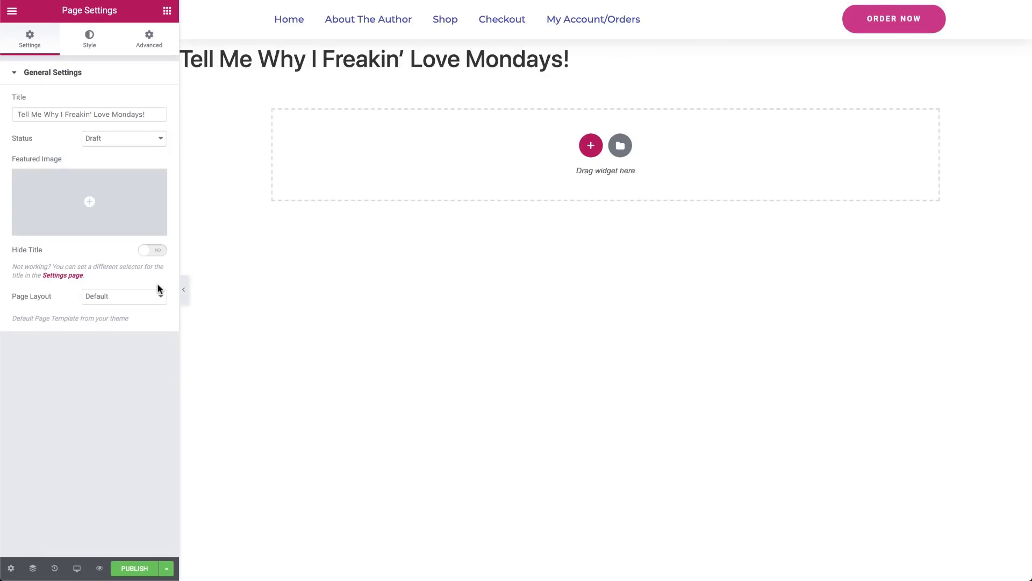
{"action": "left_click", "coordinate": [152, 251]}
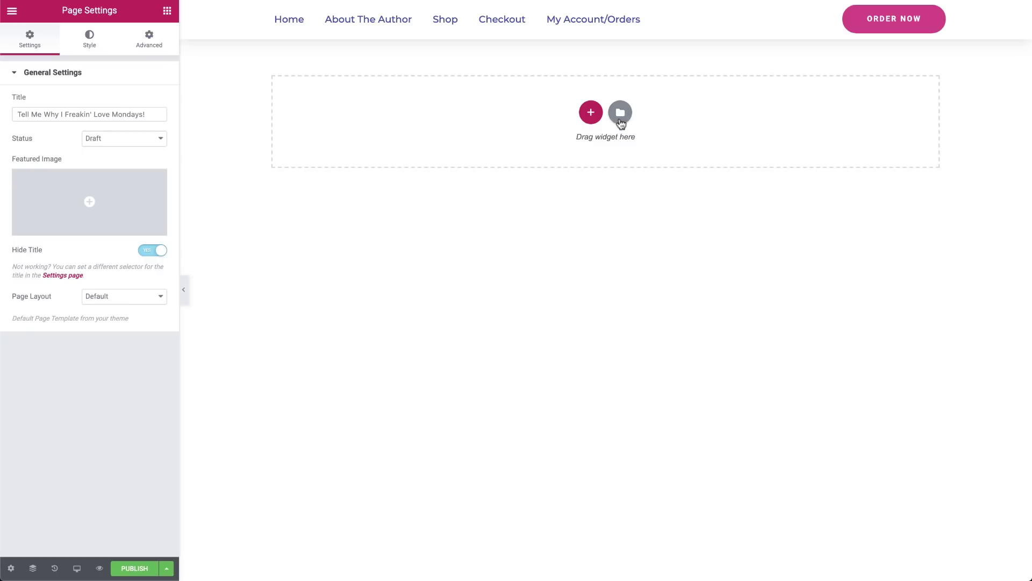
Insert the Author and Book template from My Templates, importing its document settings
{"action": "left_click", "coordinate": [621, 112]}
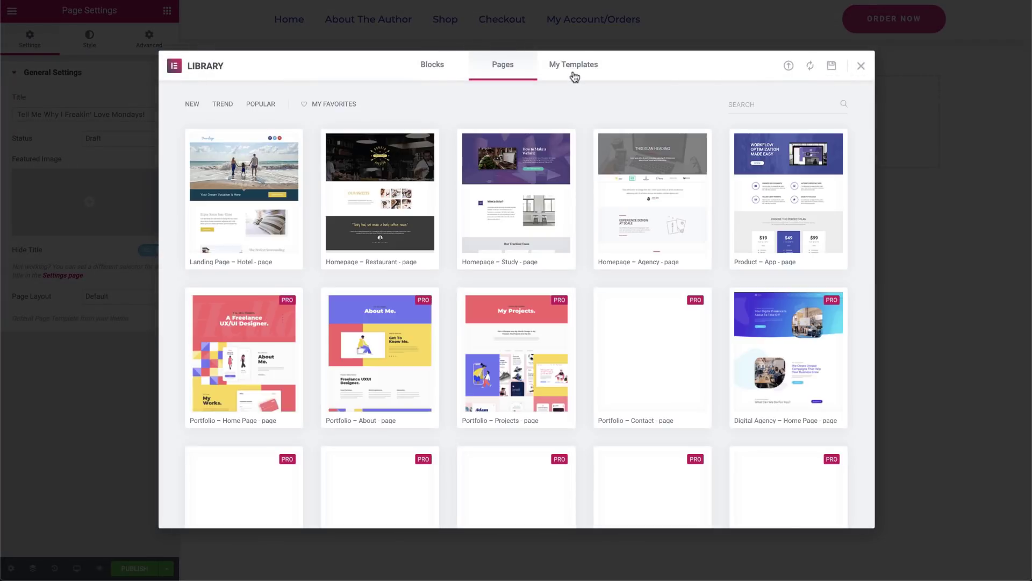
{"action": "left_click", "coordinate": [574, 75]}
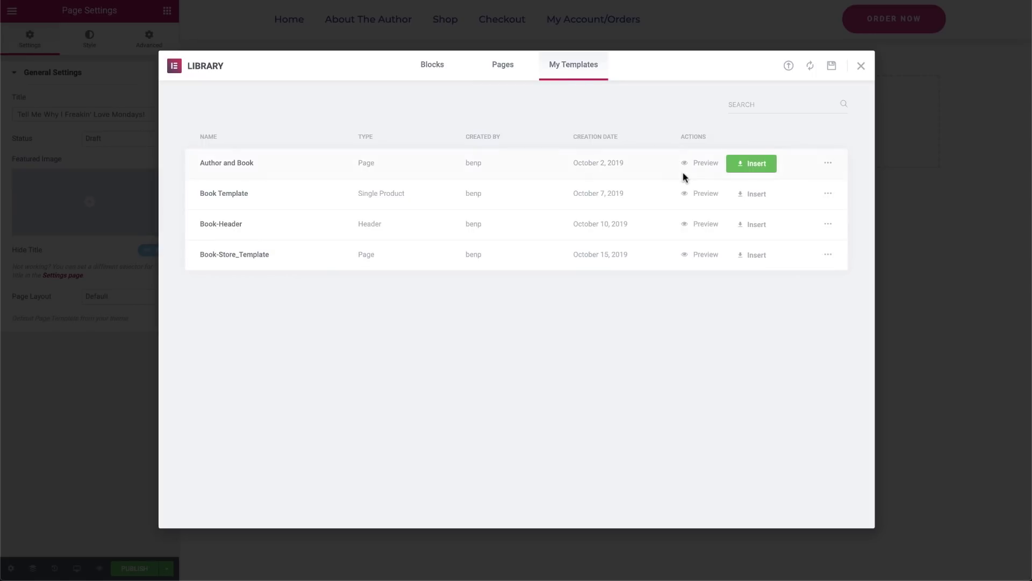
{"action": "left_click", "coordinate": [750, 260]}
{"action": "left_click", "coordinate": [554, 333]}
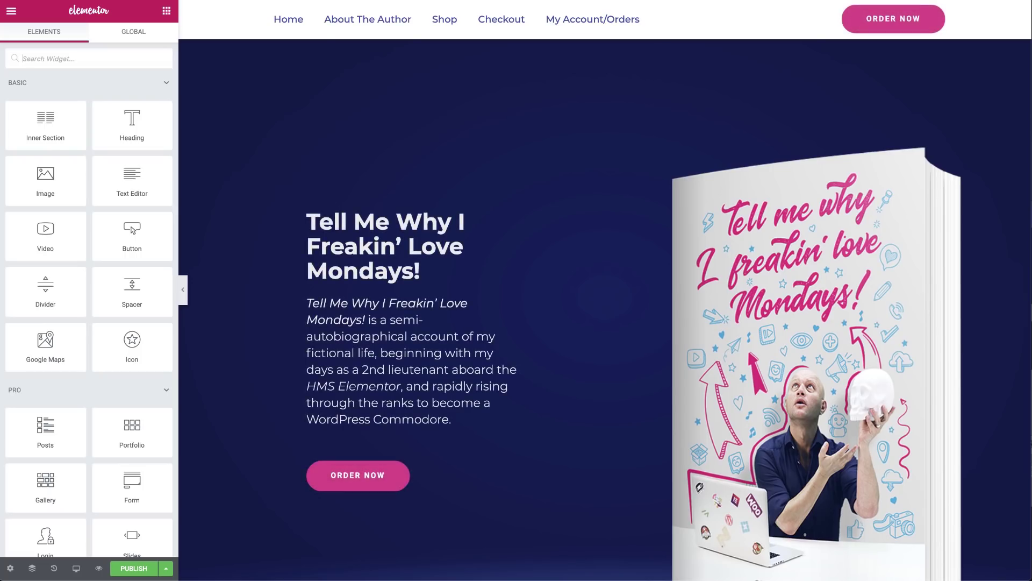
Scroll the canvas past the hero, reviews and Free Preview down to About the Author
{"action": "scroll", "coordinate": [583, 316], "scroll_direction": "down", "scroll_amount": 5}
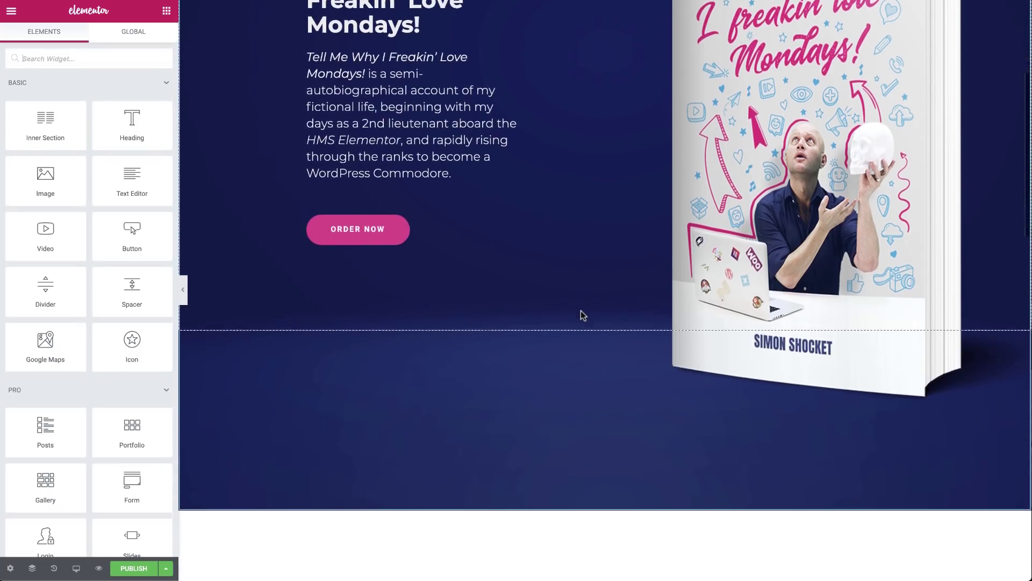
{"action": "scroll", "coordinate": [583, 316], "scroll_direction": "down", "scroll_amount": 9}
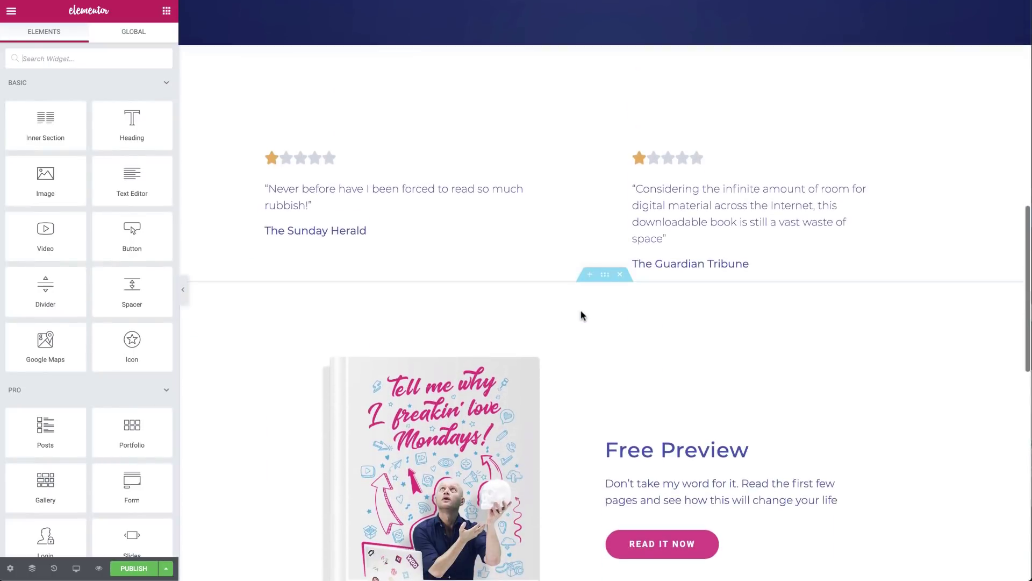
{"action": "scroll", "coordinate": [584, 315], "scroll_direction": "down", "scroll_amount": 9}
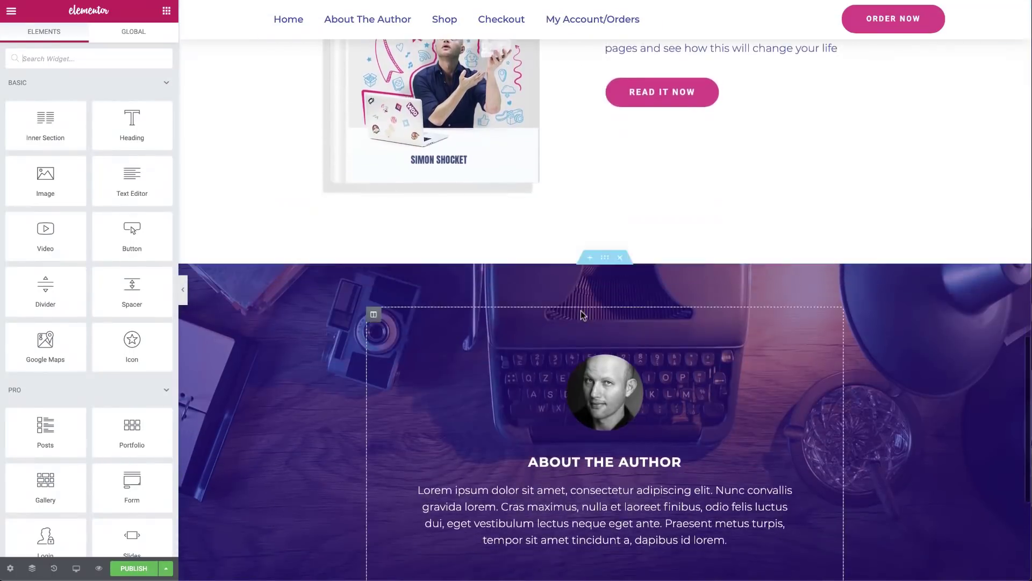
{"action": "scroll", "coordinate": [584, 316], "scroll_direction": "down", "scroll_amount": 5}
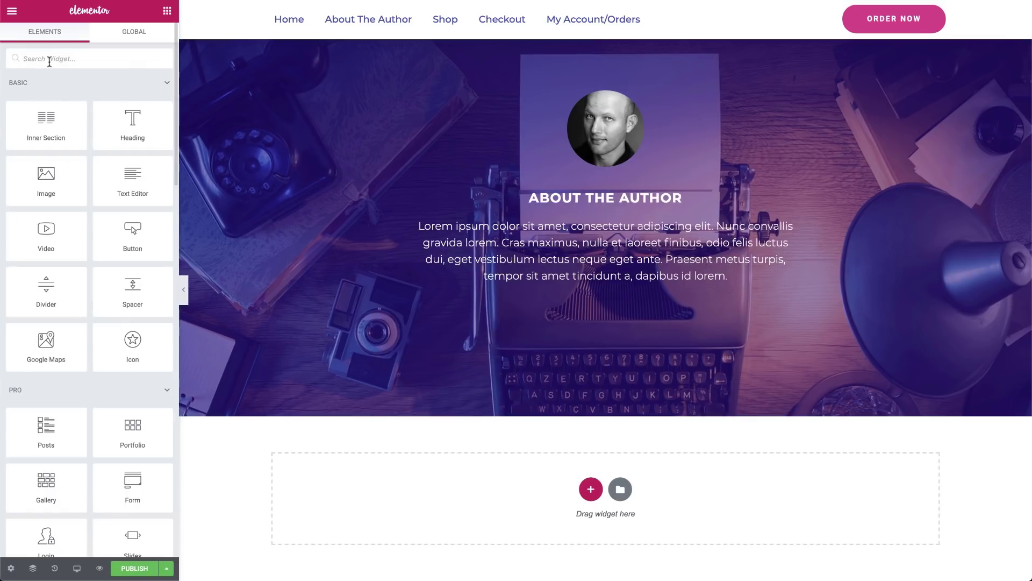
Drag a Menu Anchor widget into About the Author and set its ID to 'order'
{"action": "left_click", "coordinate": [49, 60]}
{"action": "type", "text": "anc"}
{"action": "left_click_drag", "start_coordinate": [56, 102], "coordinate": [623, 321]}
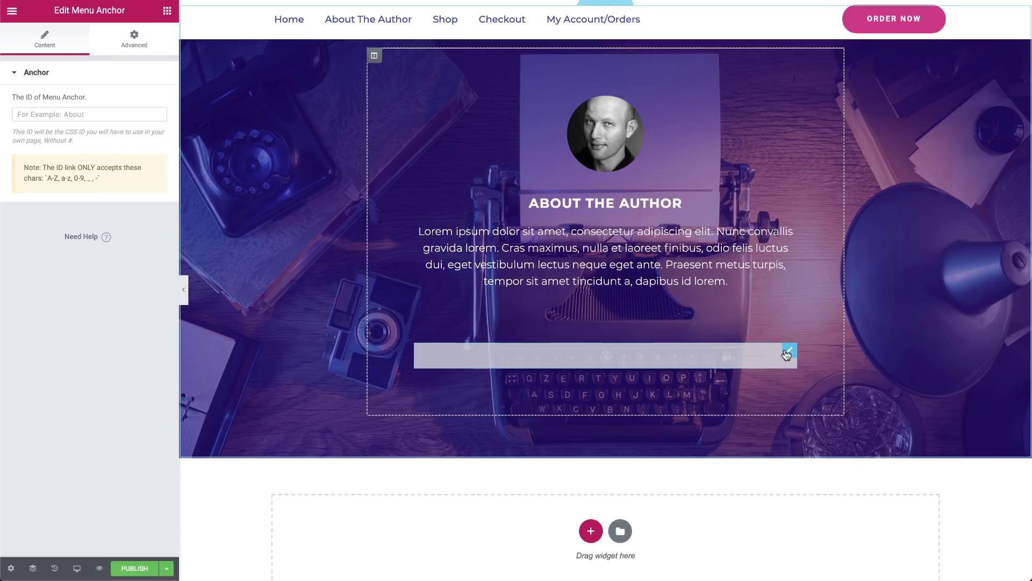
{"action": "left_click", "coordinate": [48, 117]}
{"action": "type", "text": "order"}
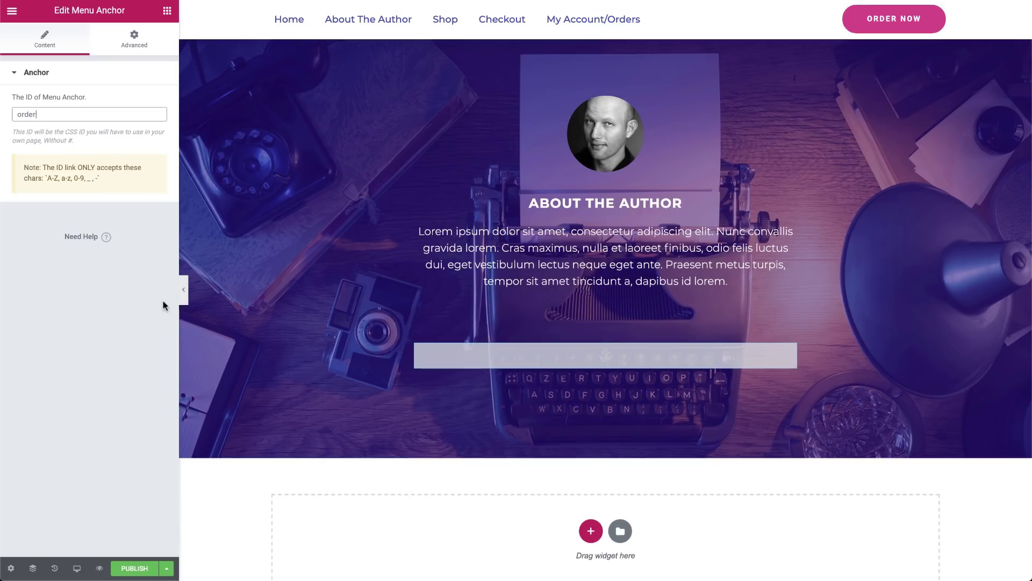
{"action": "scroll", "coordinate": [439, 296], "scroll_direction": "up", "scroll_amount": 5}
{"action": "scroll", "coordinate": [444, 297], "scroll_direction": "up", "scroll_amount": 6}
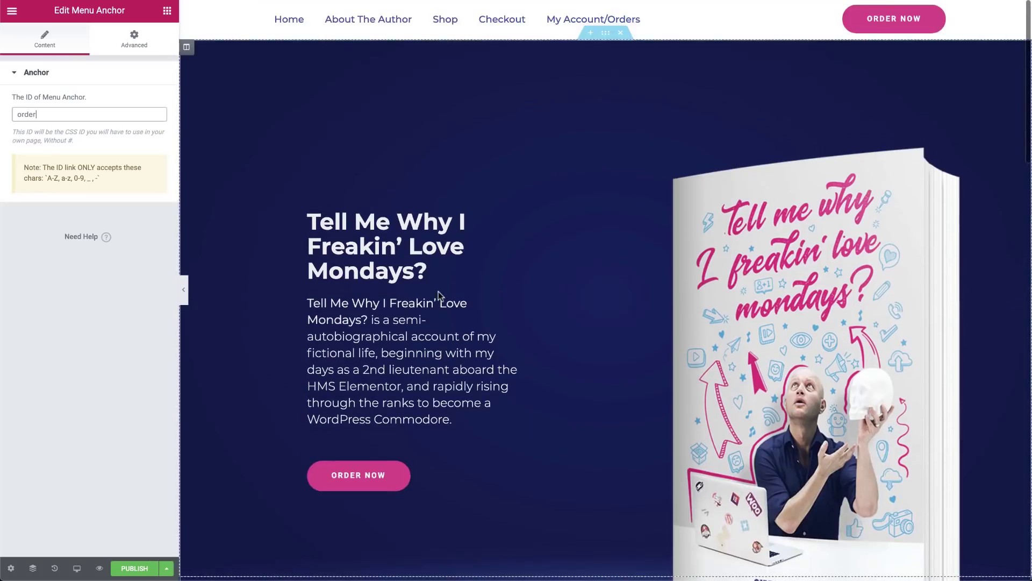
Set the hero Order Now button's link to #order
{"action": "left_click", "coordinate": [513, 401]}
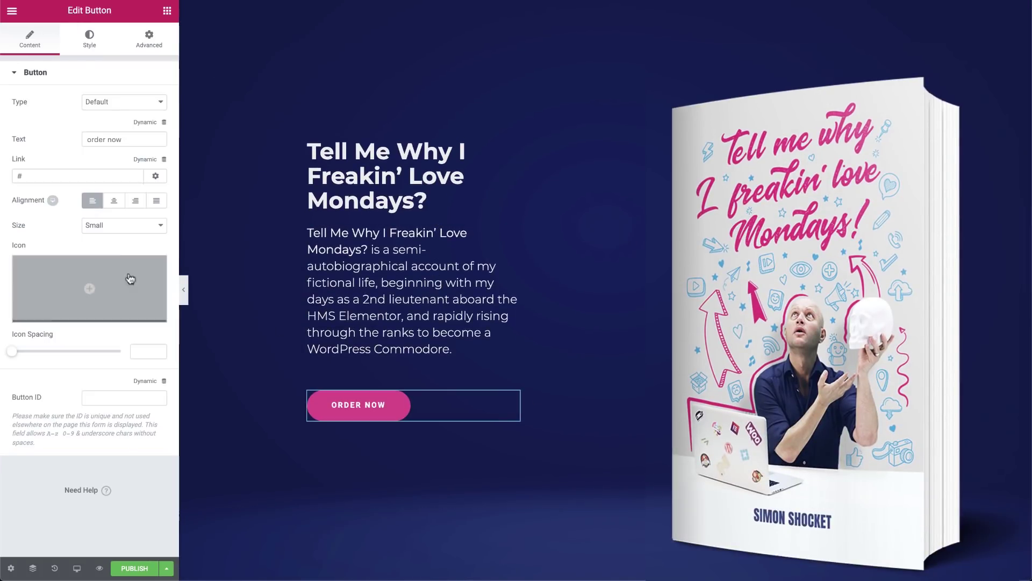
{"action": "left_click", "coordinate": [78, 176]}
{"action": "type", "text": "#order"}
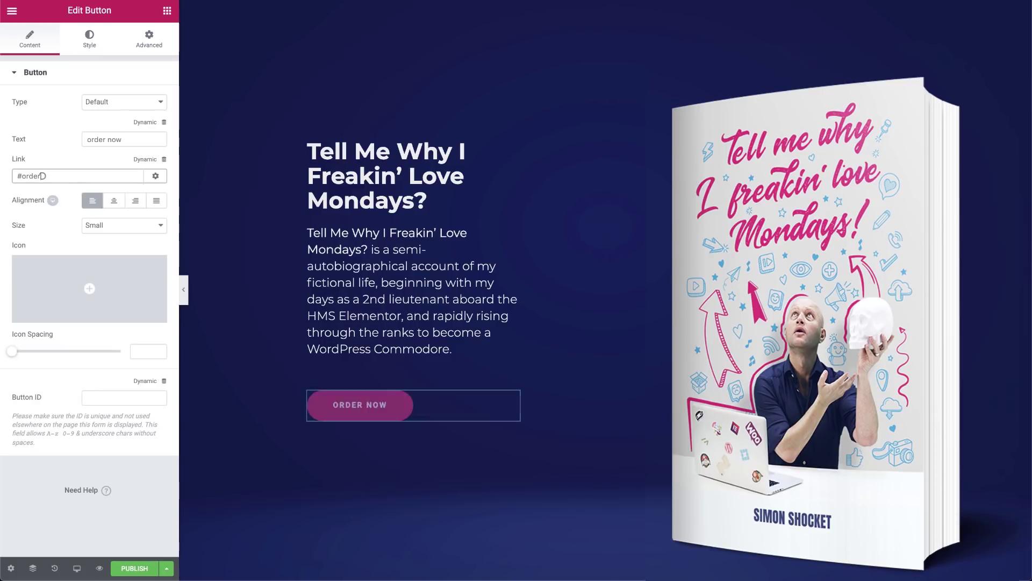
Save the page as a draft and check that Order Now jumps to About the Author
{"action": "left_click", "coordinate": [167, 568]}
{"action": "left_click", "coordinate": [92, 515]}
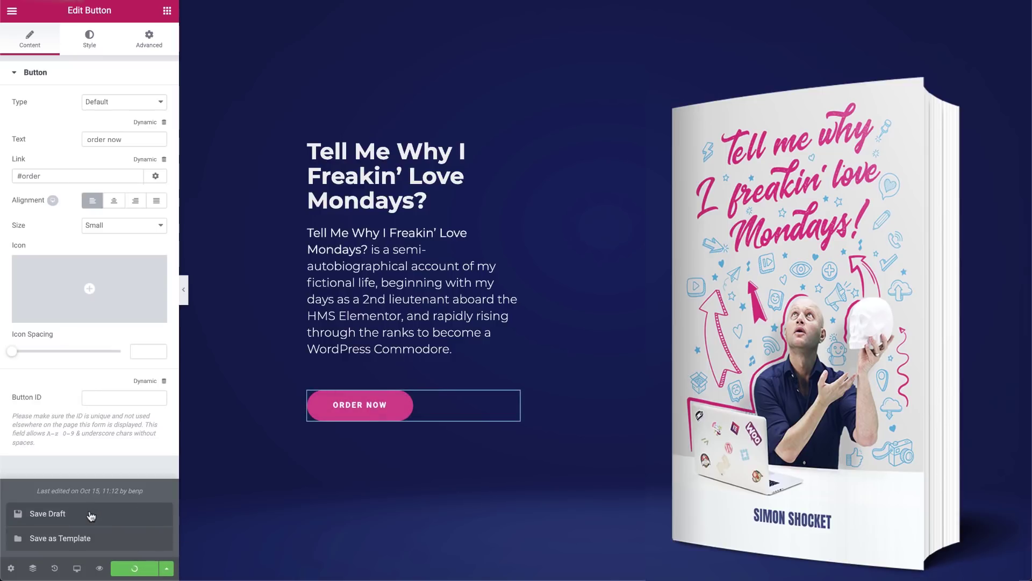
{"action": "left_click", "coordinate": [347, 409]}
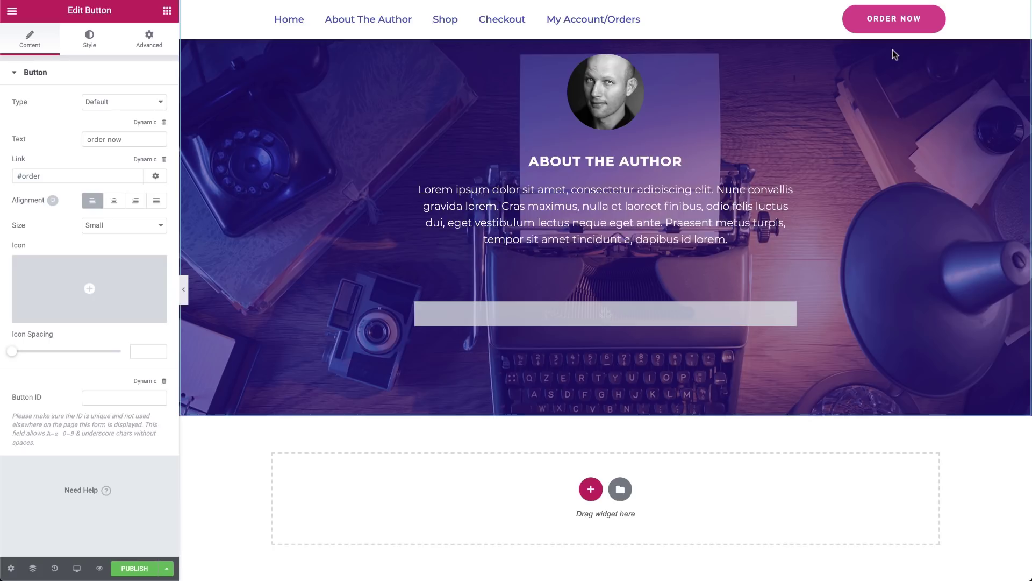
Find the Book-Header template with a 'header' search and open it for editing
{"action": "key", "text": "ctrl+e"}
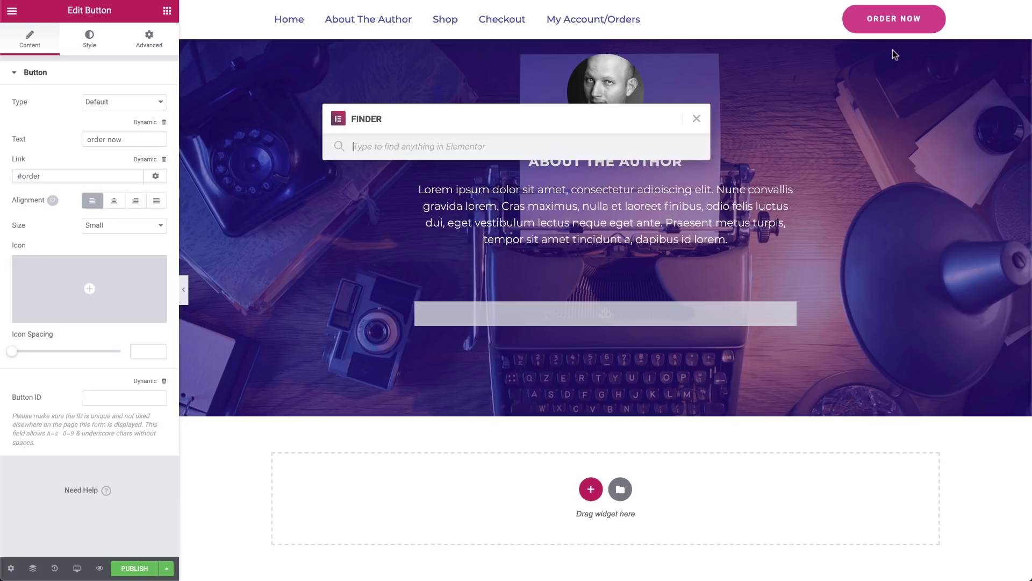
{"action": "type", "text": "header"}
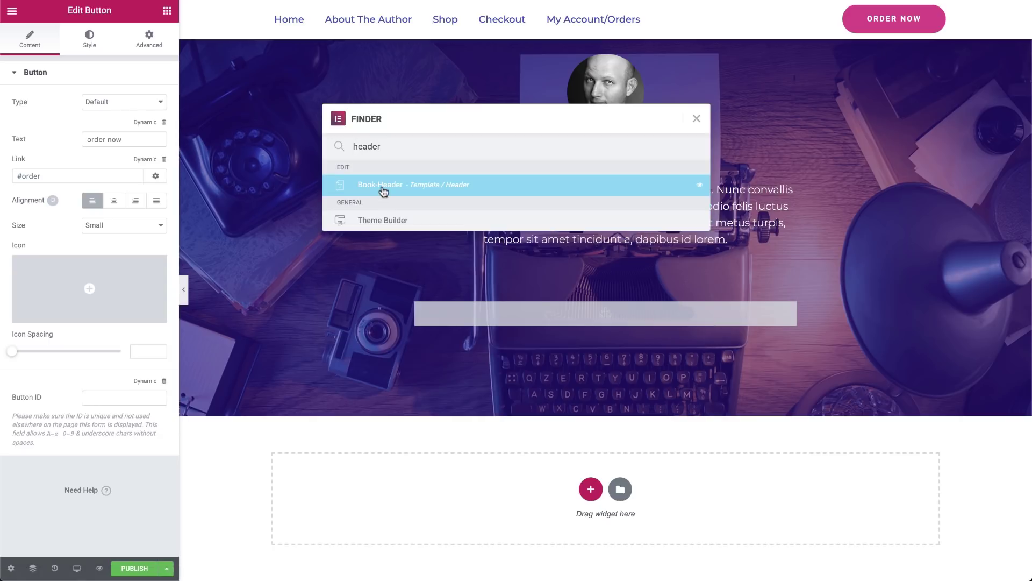
{"action": "left_click", "coordinate": [384, 191]}
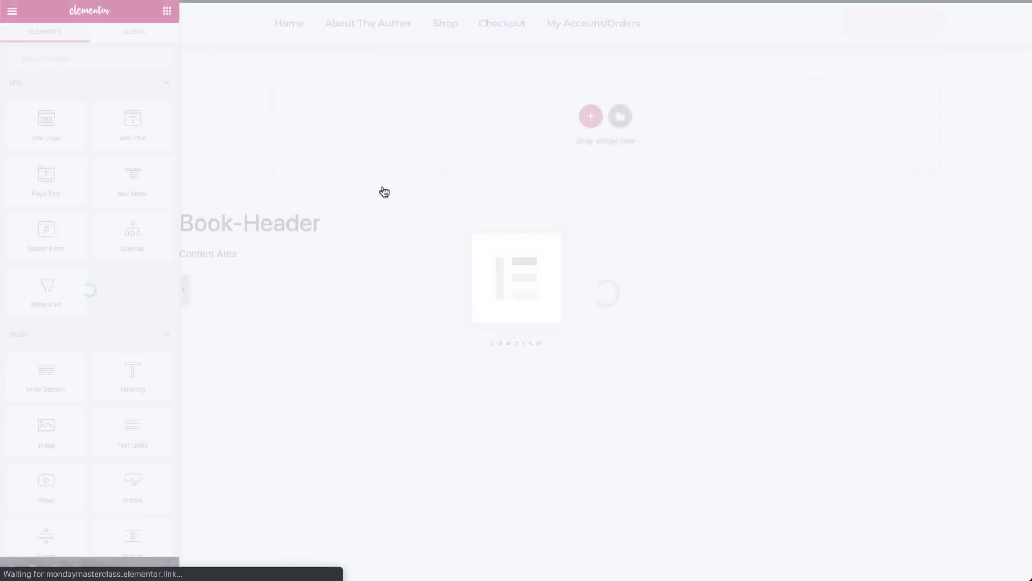
Link the header's Order Now button to '#order' and update the template
{"action": "mouse_move", "coordinate": [936, 22]}
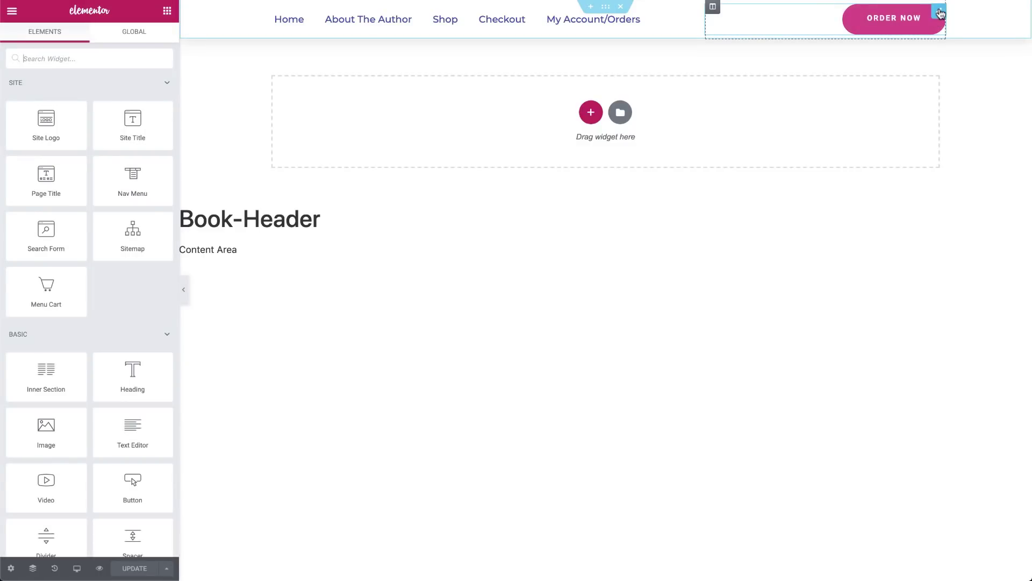
{"action": "left_click", "coordinate": [937, 20]}
{"action": "left_click", "coordinate": [46, 175]}
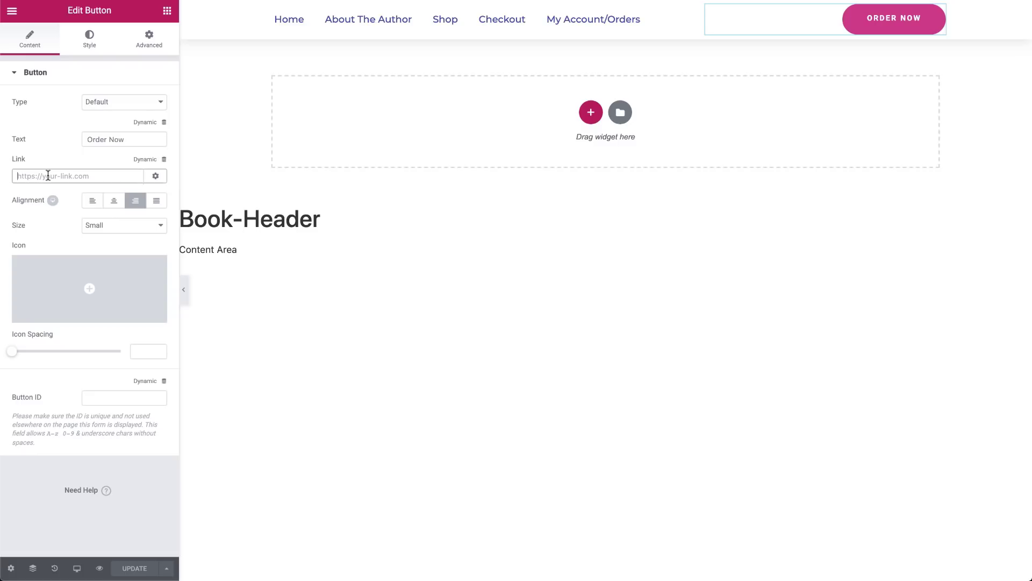
{"action": "type", "text": "#o"}
{"action": "type", "text": "rder"}
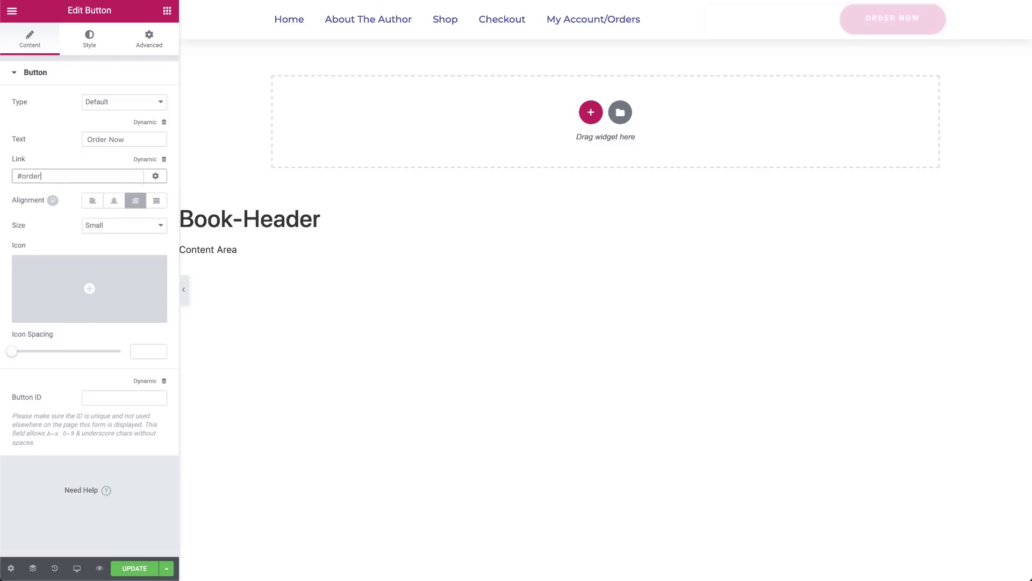
{"action": "left_click", "coordinate": [143, 571]}
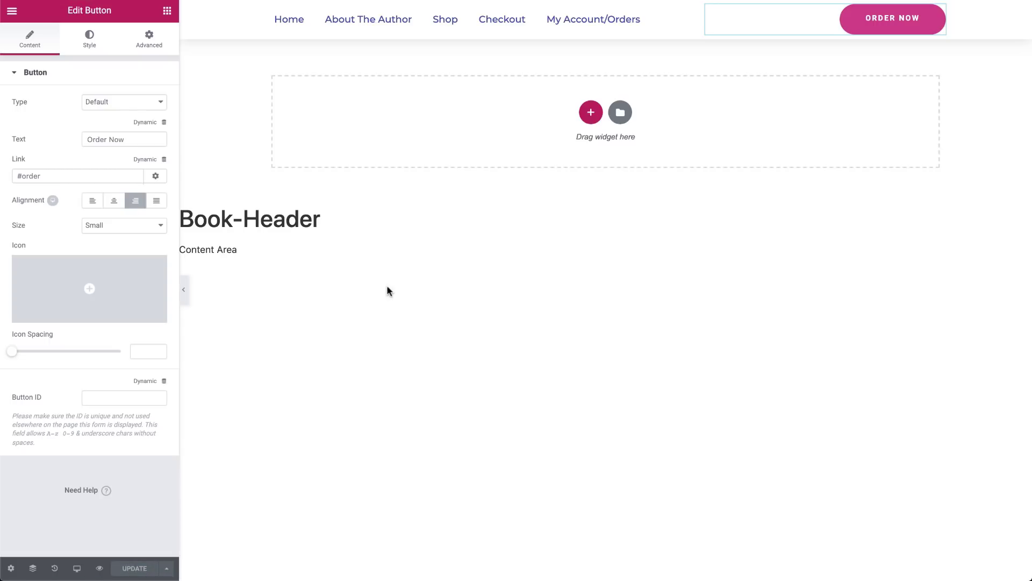
Reopen the Tell Me Why I Freakin' Love Mondays! page in the editor by searching 'tell me'
{"action": "key", "text": "ctrl+e"}
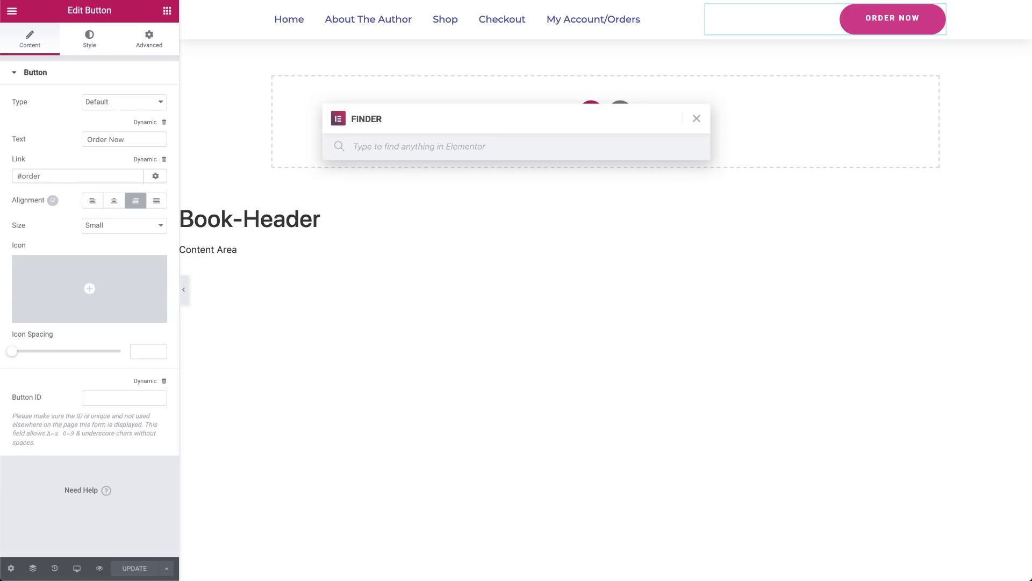
{"action": "type", "text": "tell me"}
{"action": "left_click", "coordinate": [405, 185]}
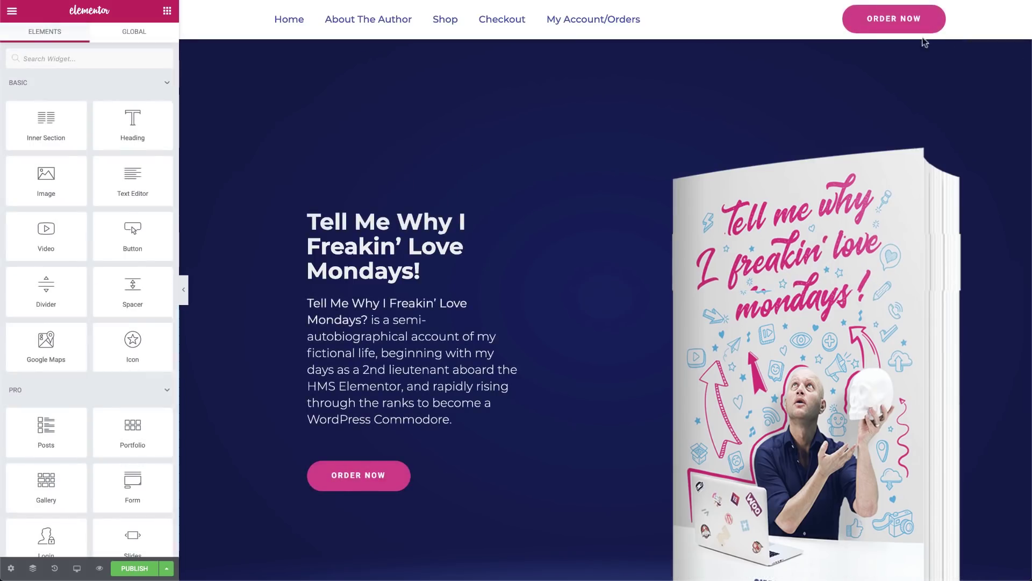
{"action": "scroll", "coordinate": [887, 25], "scroll_direction": "down", "scroll_amount": 15}
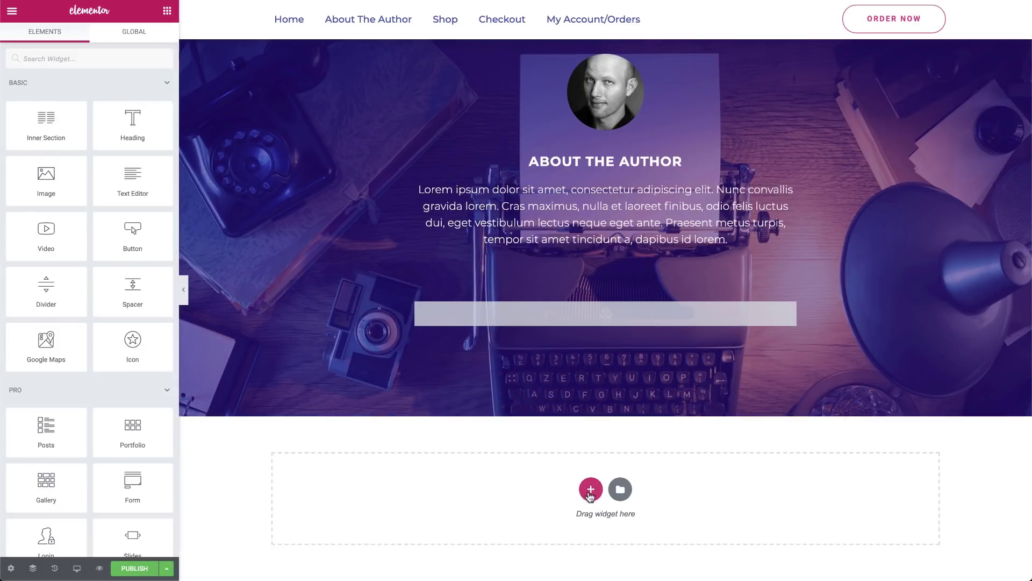
Add a two-column section below About the Author with the book-2.png cover image in its left column
{"action": "left_click", "coordinate": [591, 489]}
{"action": "left_click", "coordinate": [508, 522]}
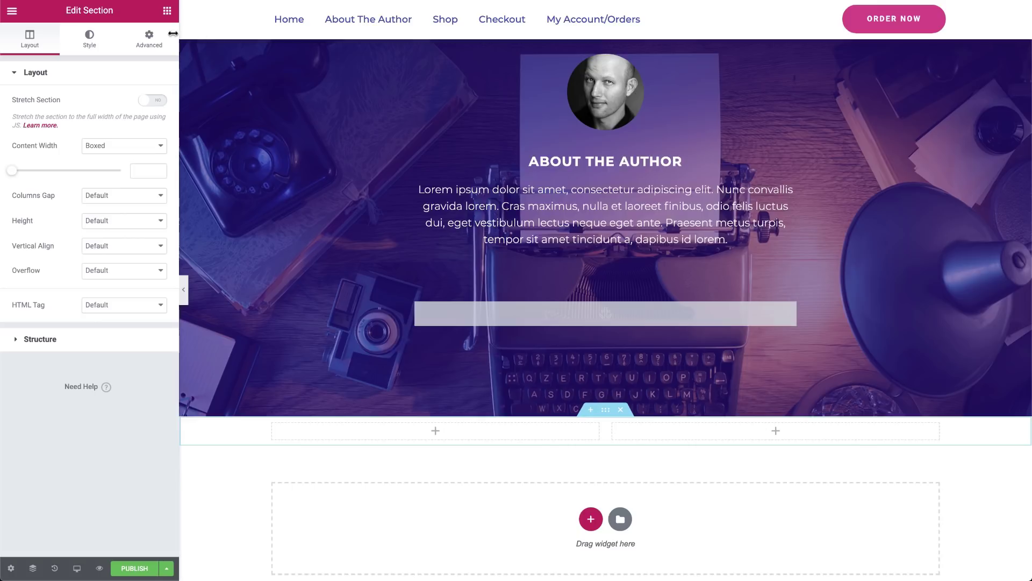
{"action": "left_click", "coordinate": [171, 13]}
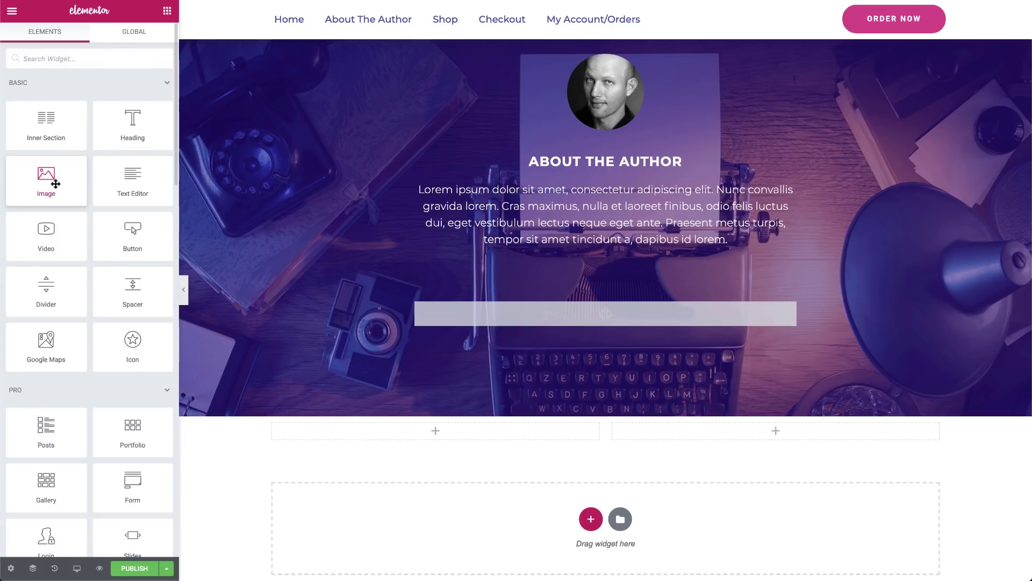
{"action": "left_click_drag", "start_coordinate": [53, 182], "coordinate": [505, 429]}
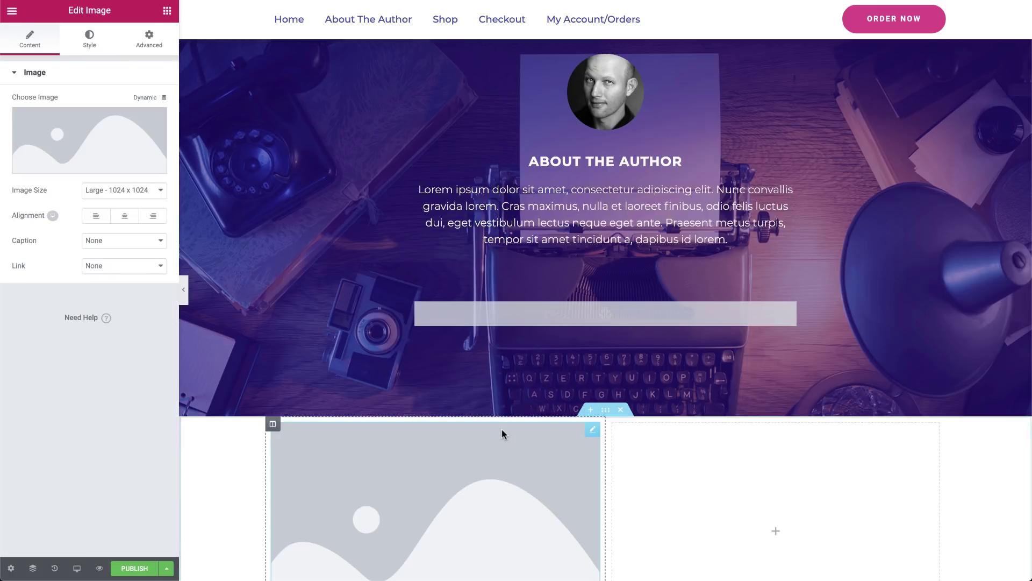
{"action": "left_click", "coordinate": [61, 118]}
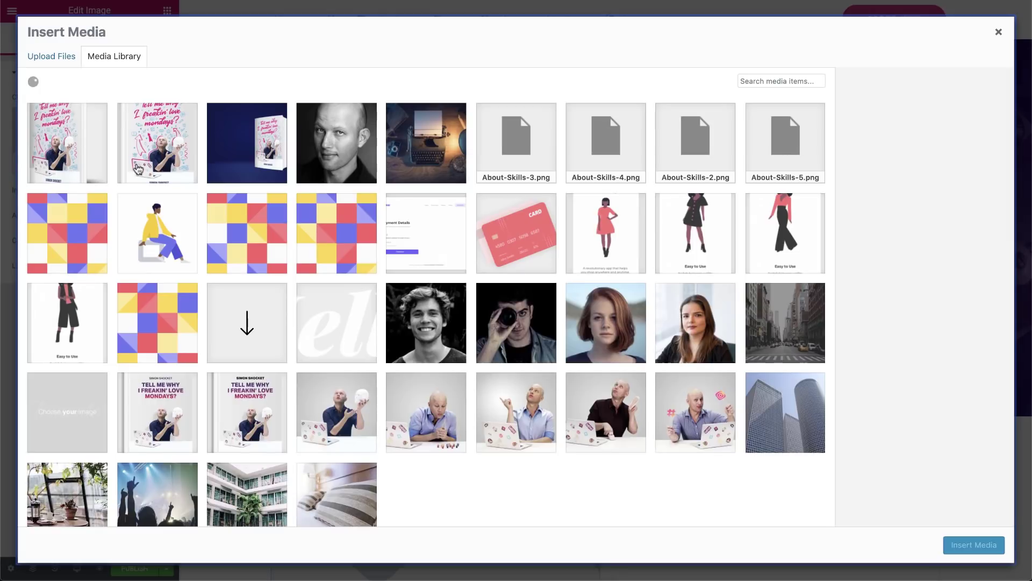
{"action": "left_click", "coordinate": [159, 161]}
{"action": "left_click", "coordinate": [997, 554]}
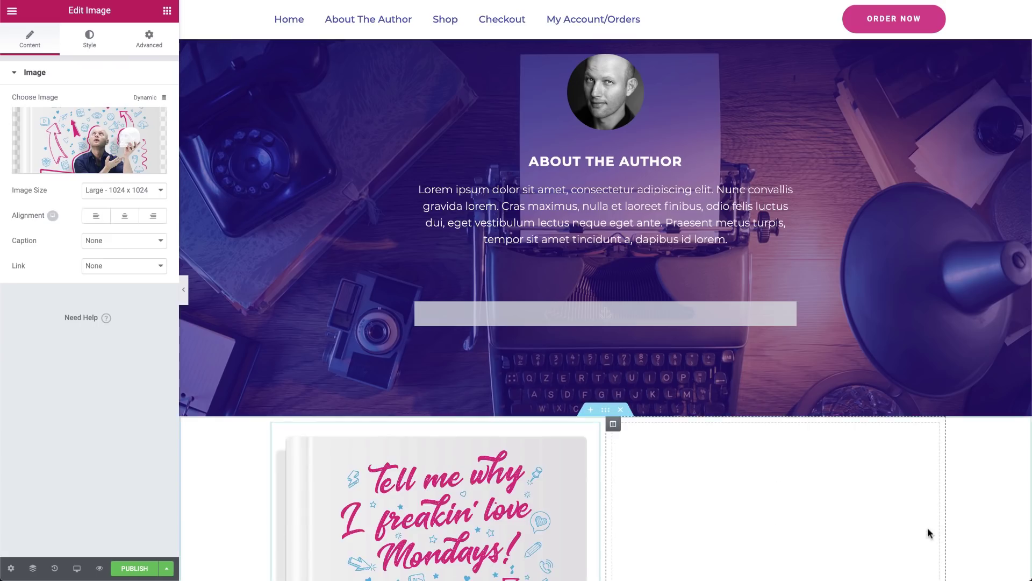
{"action": "scroll", "coordinate": [914, 516], "scroll_direction": "down", "scroll_amount": 3}
Add a centred Heading widget to the right column and duplicate it
{"action": "left_click", "coordinate": [865, 461]}
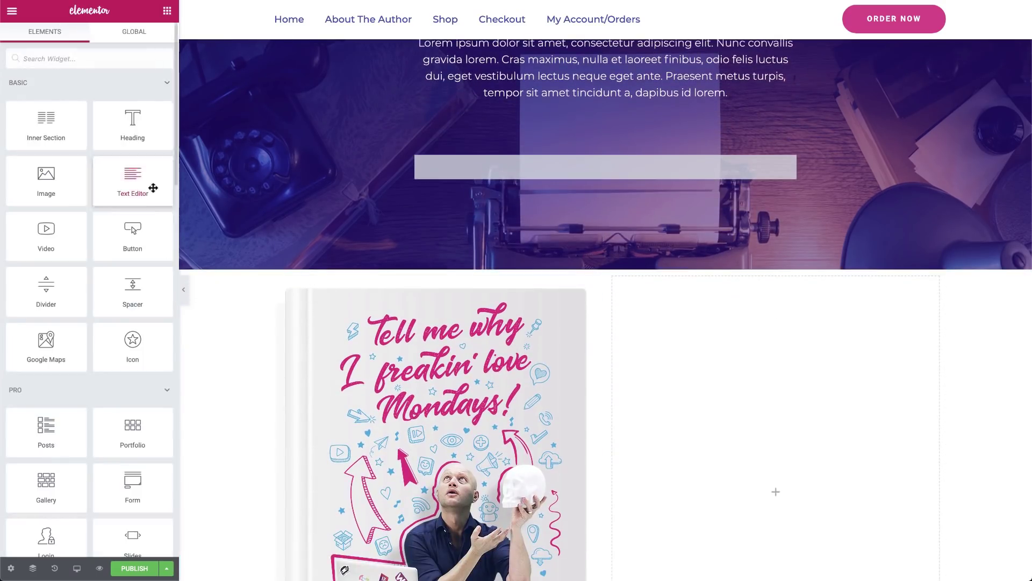
{"action": "left_click_drag", "start_coordinate": [121, 133], "coordinate": [624, 360]}
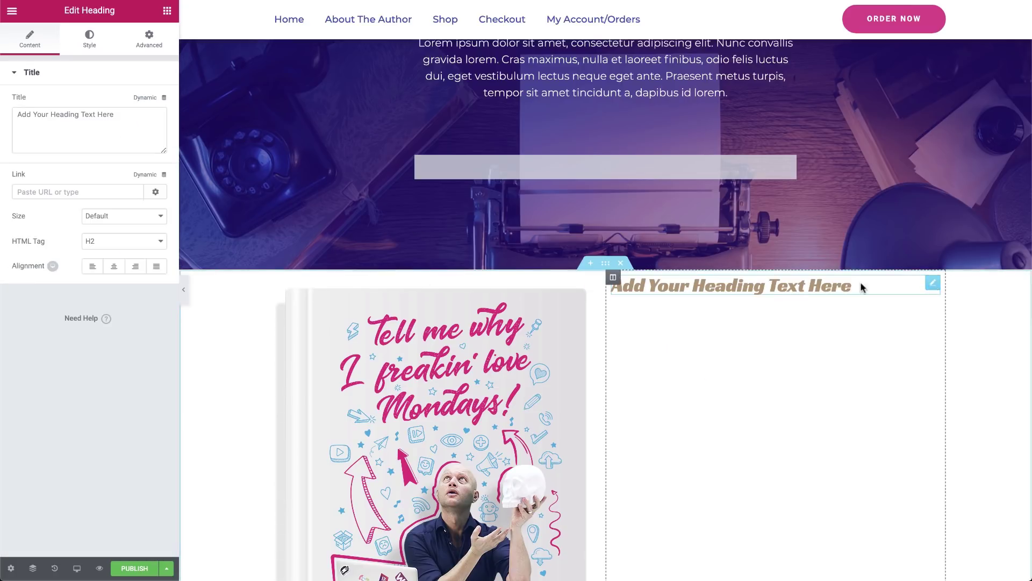
{"action": "left_click", "coordinate": [114, 266]}
{"action": "right_click", "coordinate": [915, 284]}
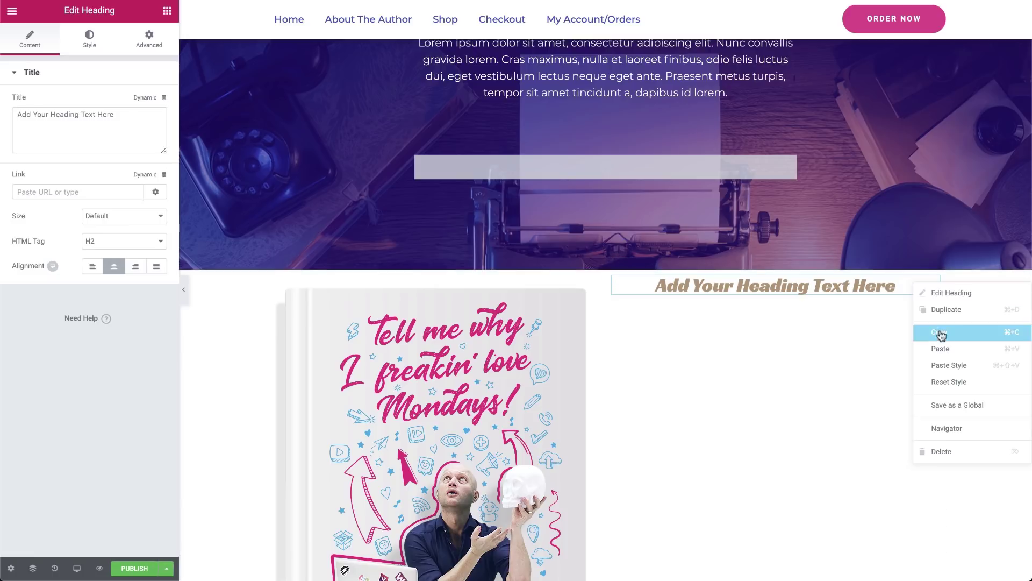
{"action": "left_click", "coordinate": [936, 320]}
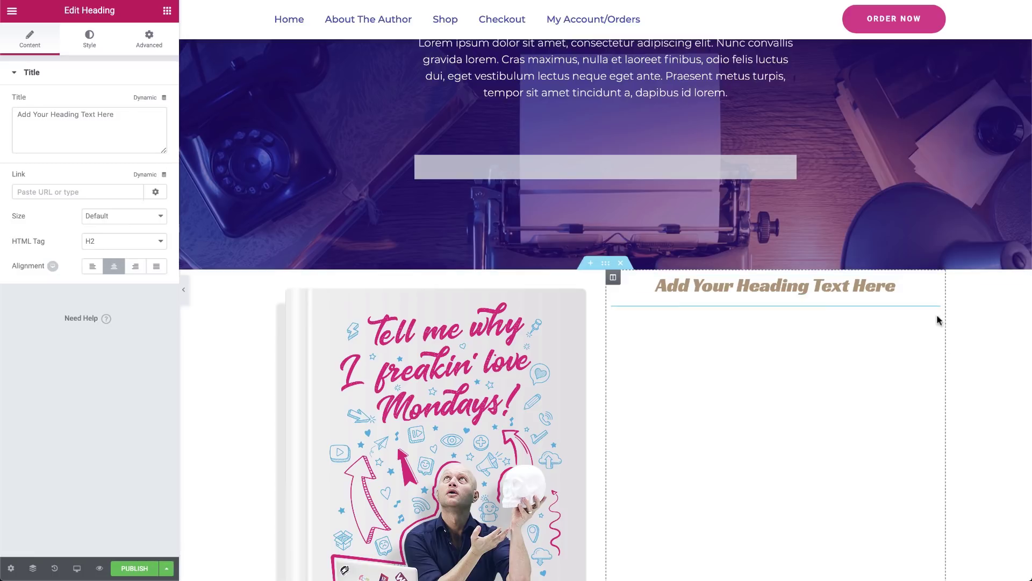
Retitle the top heading 'Tell Me Why I Freakin' Love Mondays!'
{"action": "triple_click", "coordinate": [712, 285]}
{"action": "triple_click", "coordinate": [69, 119]}
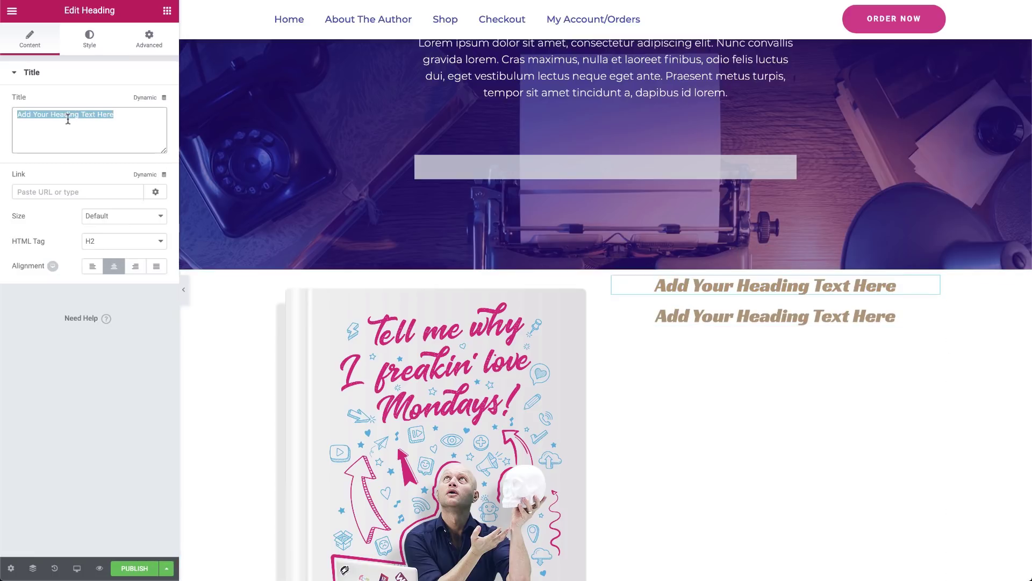
{"action": "type", "text": "Tell Me Why I Freakin' Lo"}
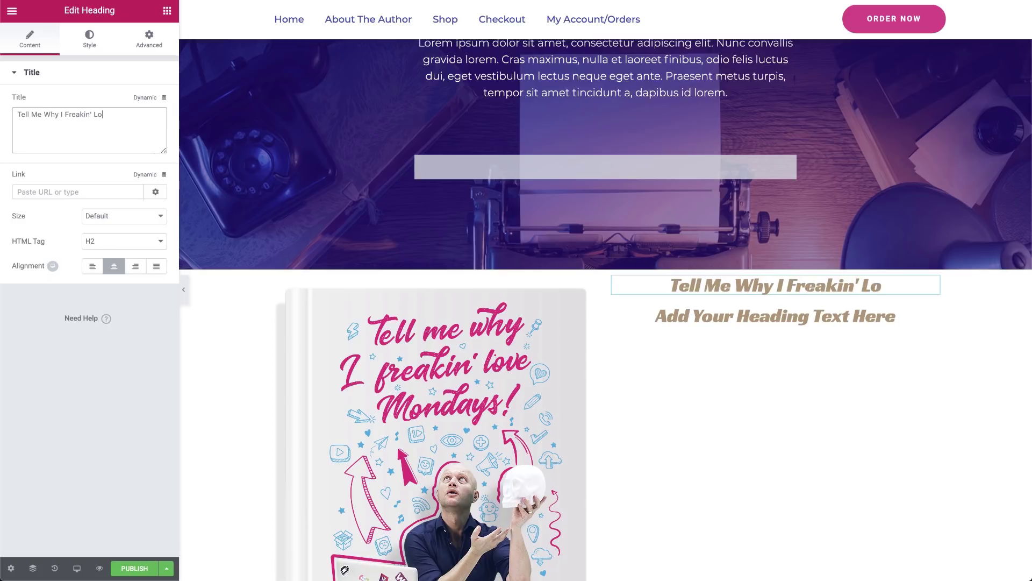
{"action": "type", "text": "ve Mondays!"}
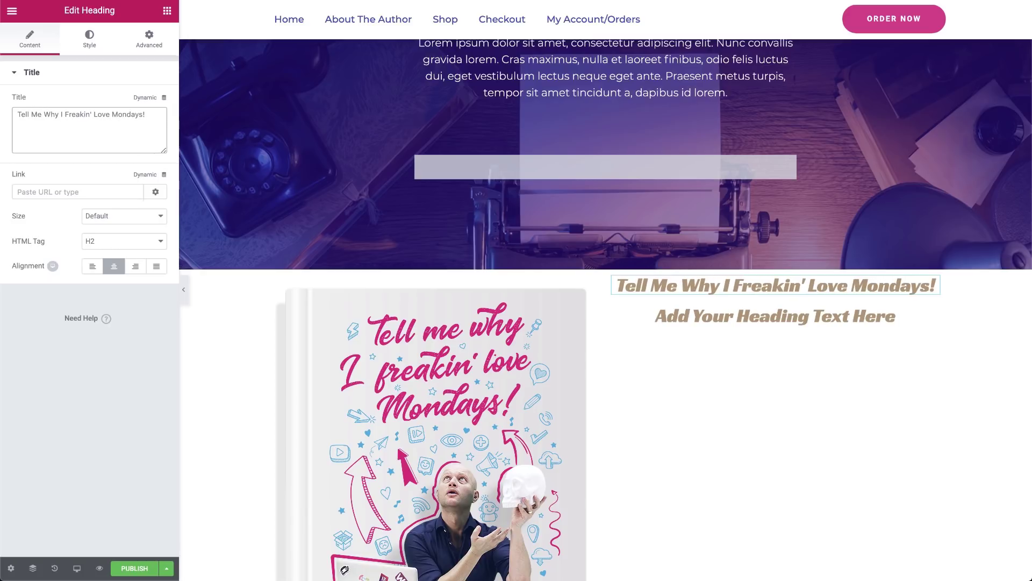
Copy the Free Preview heading and paste its style onto the book title heading
{"action": "scroll", "coordinate": [620, 234], "scroll_direction": "down", "scroll_amount": 1}
{"action": "scroll", "coordinate": [621, 233], "scroll_direction": "up", "scroll_amount": 5}
{"action": "scroll", "coordinate": [621, 234], "scroll_direction": "down", "scroll_amount": 15}
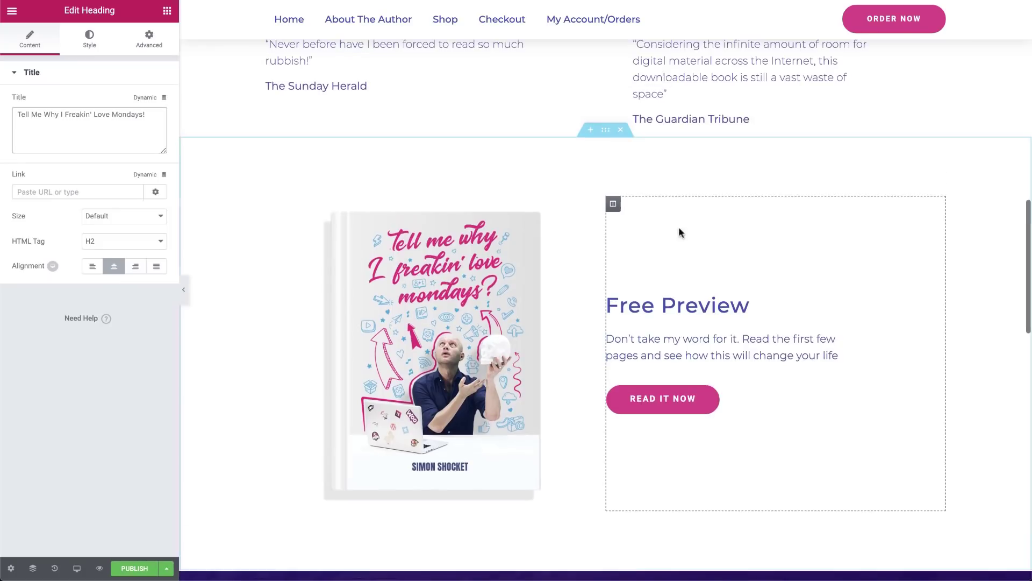
{"action": "right_click", "coordinate": [861, 301]}
{"action": "key", "text": "Escape"}
{"action": "scroll", "coordinate": [869, 360], "scroll_direction": "up", "scroll_amount": 12}
{"action": "scroll", "coordinate": [869, 360], "scroll_direction": "down", "scroll_amount": 3}
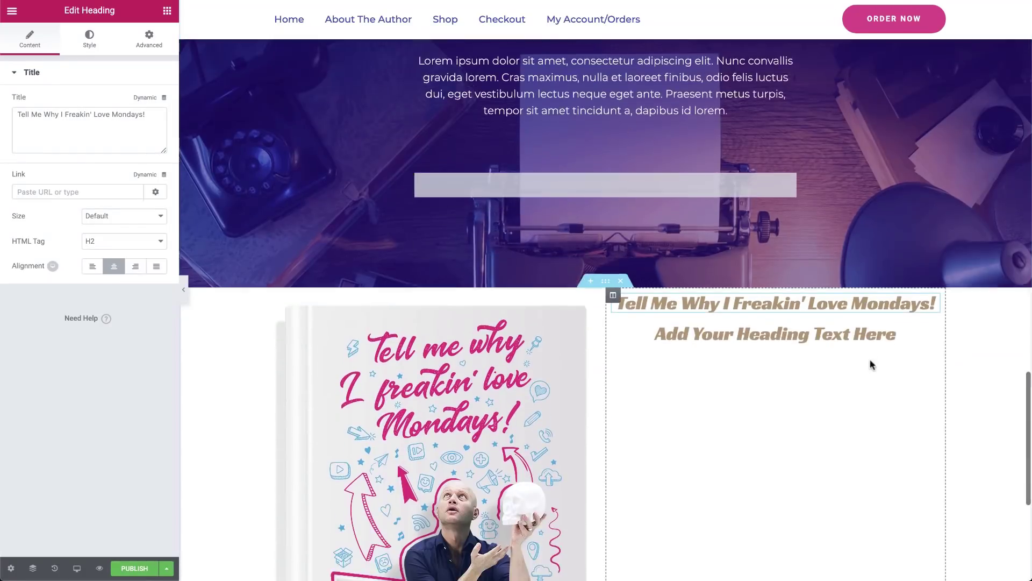
{"action": "scroll", "coordinate": [872, 365], "scroll_direction": "up", "scroll_amount": 1}
{"action": "right_click", "coordinate": [856, 311]}
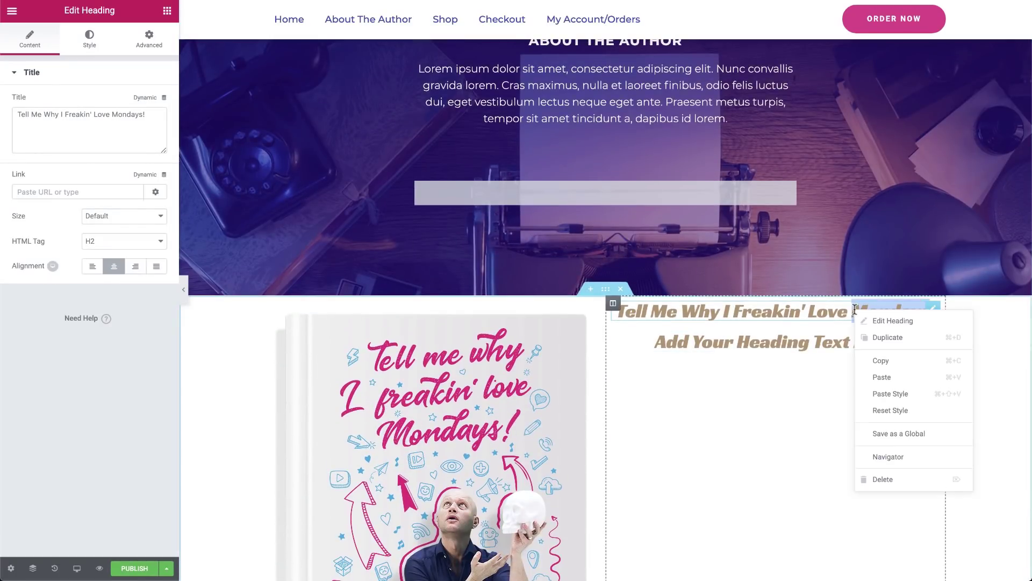
{"action": "left_click", "coordinate": [890, 402]}
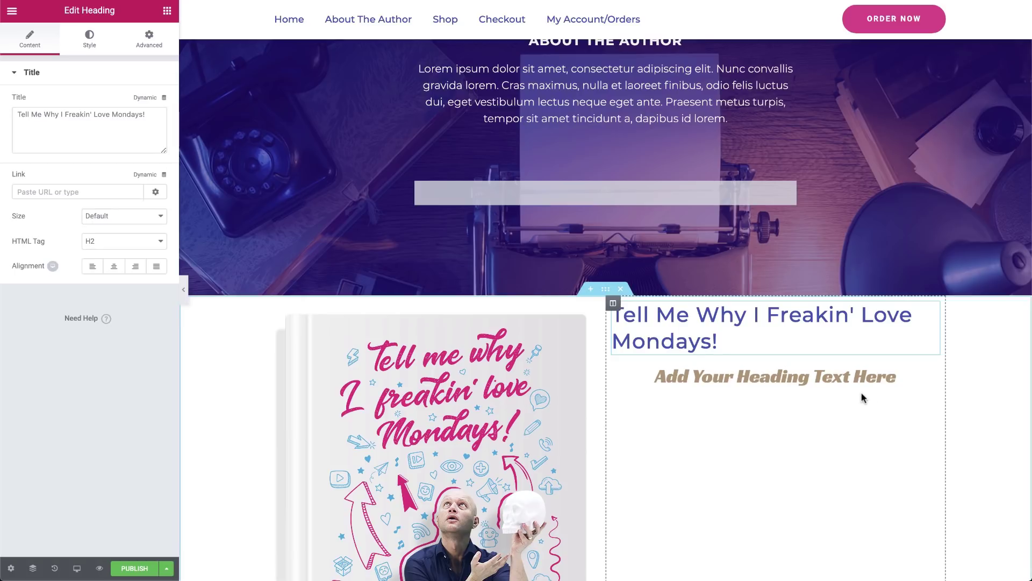
Centre the restyled title and select the second heading's placeholder text
{"action": "left_click", "coordinate": [114, 266]}
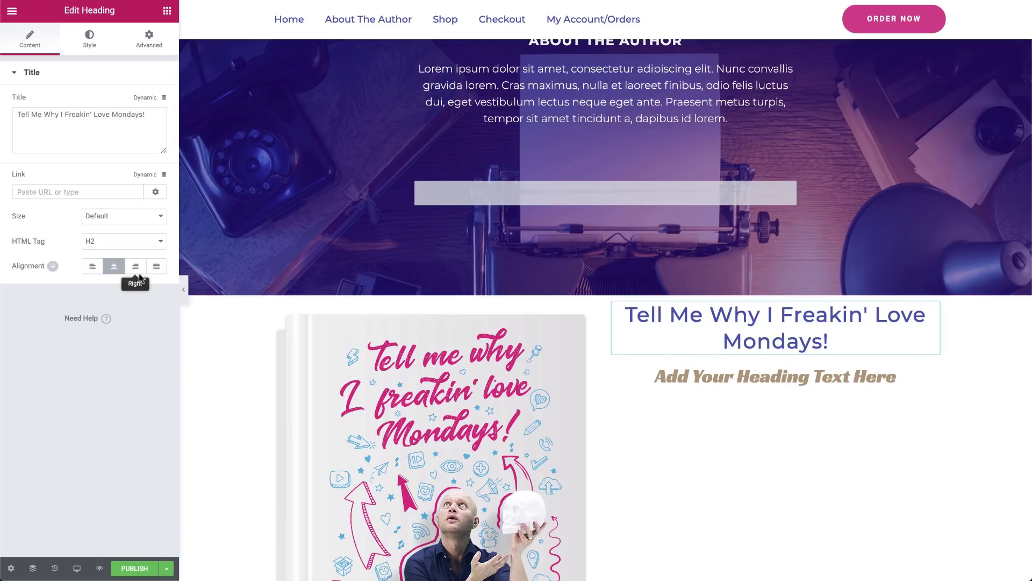
{"action": "left_click", "coordinate": [741, 371]}
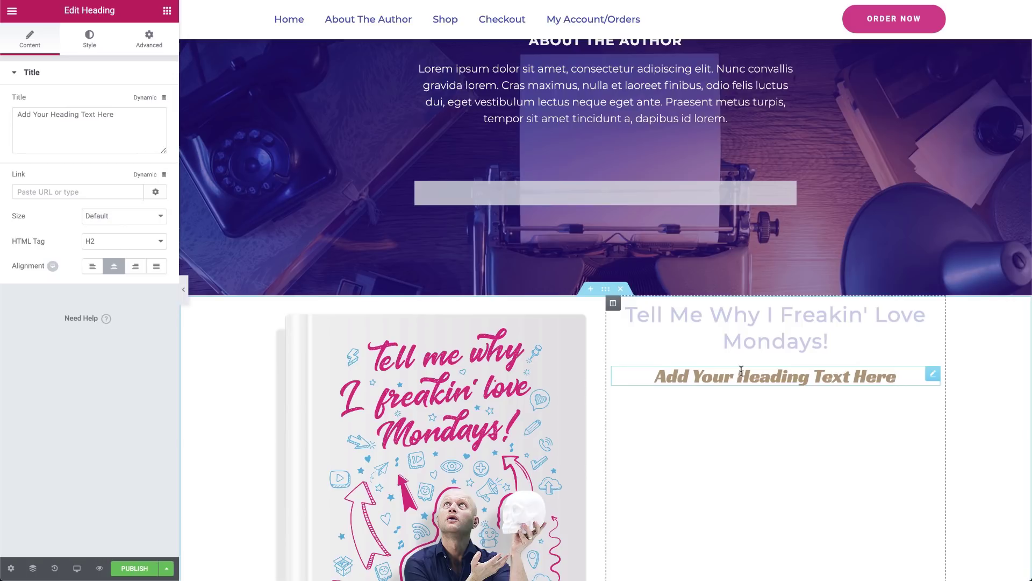
{"action": "triple_click", "coordinate": [51, 115]}
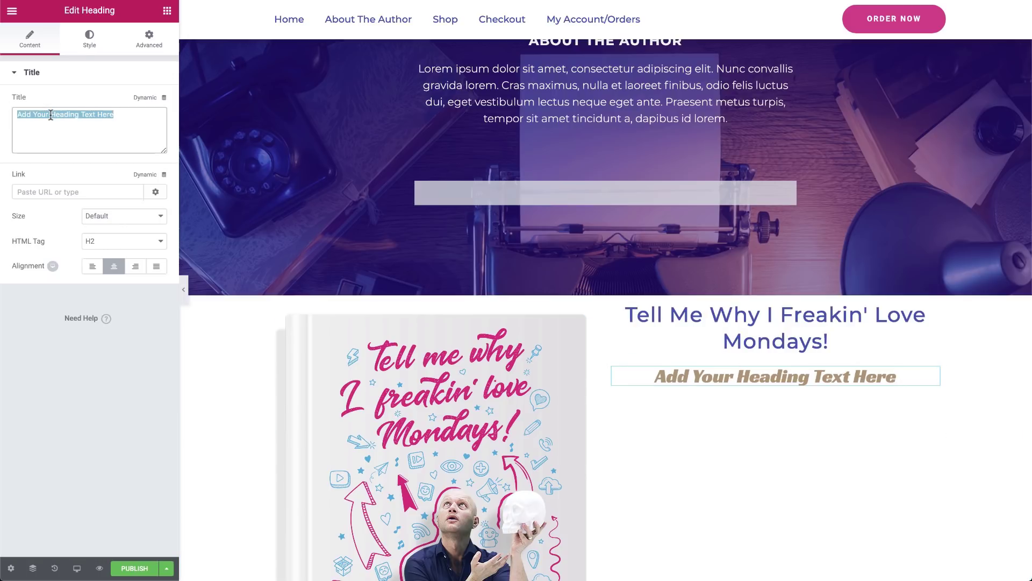
Make the second heading read '$18' with a pasted pink text colour
{"action": "type", "text": "$18"}
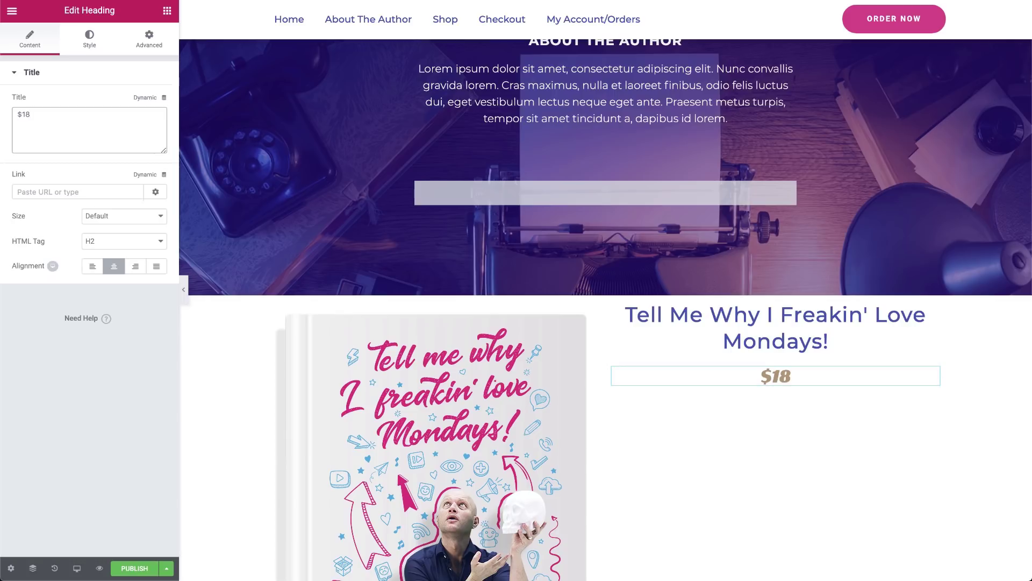
{"action": "left_click", "coordinate": [89, 42]}
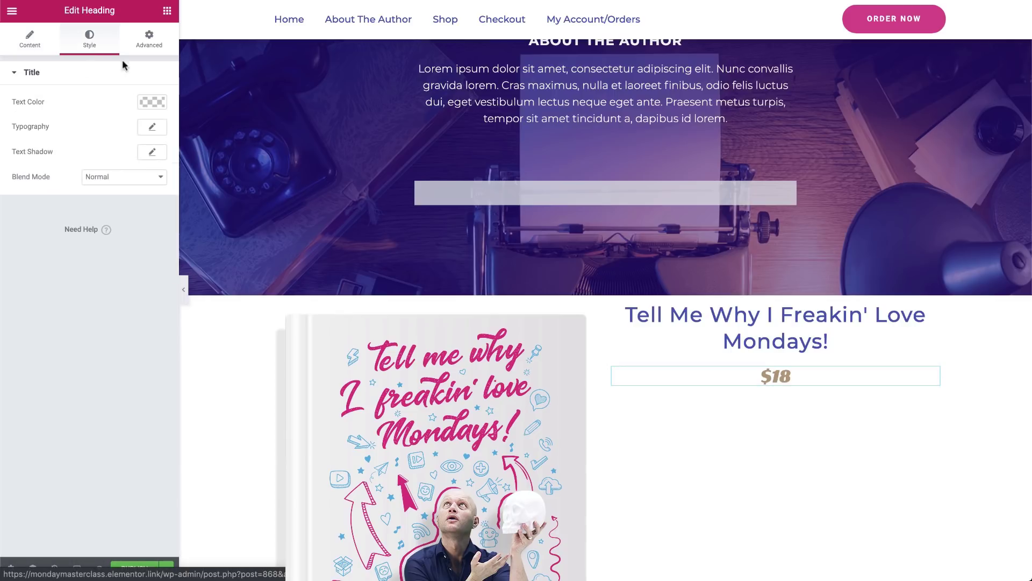
{"action": "left_click", "coordinate": [152, 102]}
{"action": "left_click", "coordinate": [24, 104]}
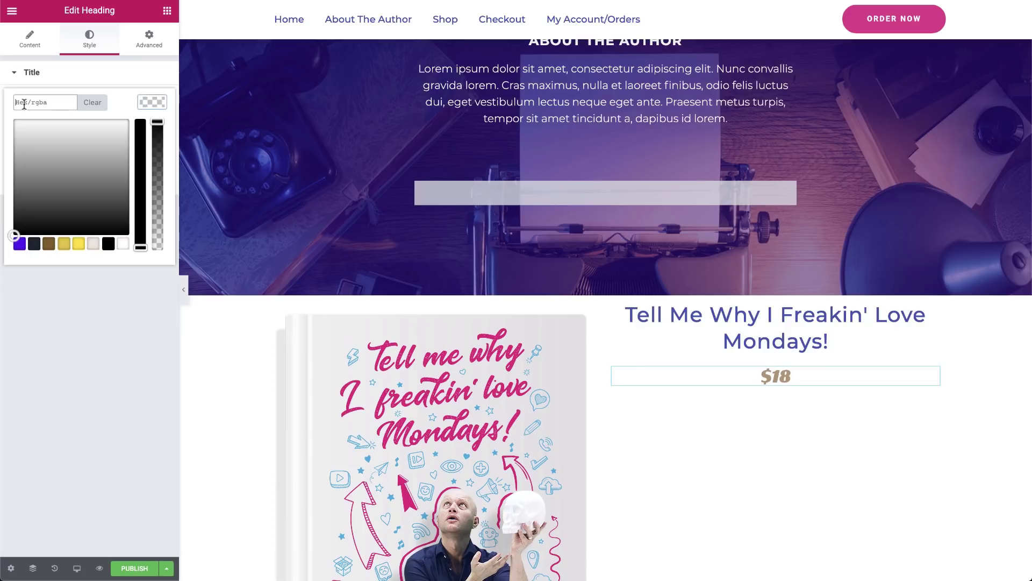
{"action": "type", "text": "#e73886"}
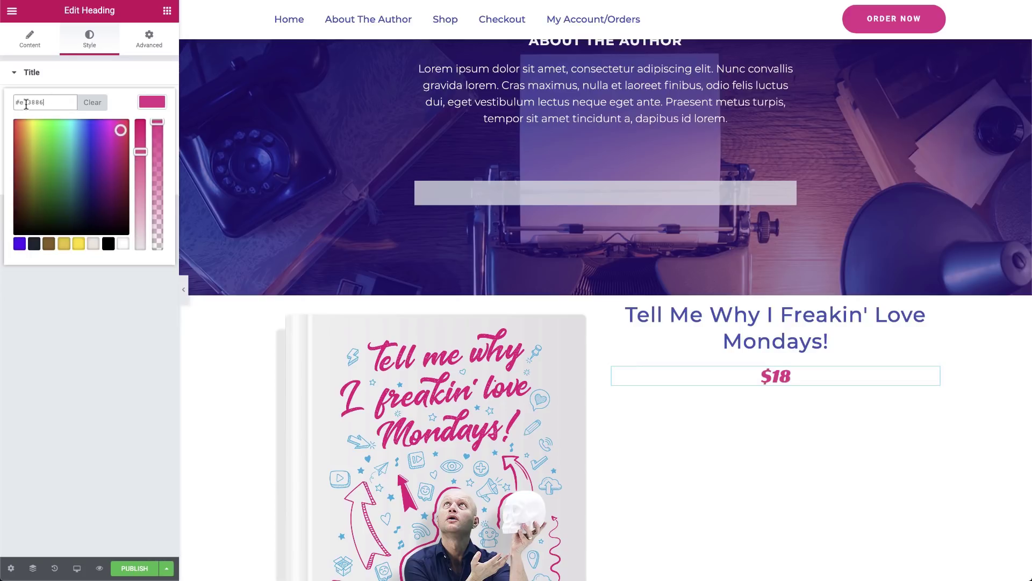
{"action": "left_click", "coordinate": [51, 329]}
Set the price typography to Anton, size 72, weight 300
{"action": "left_click", "coordinate": [161, 132]}
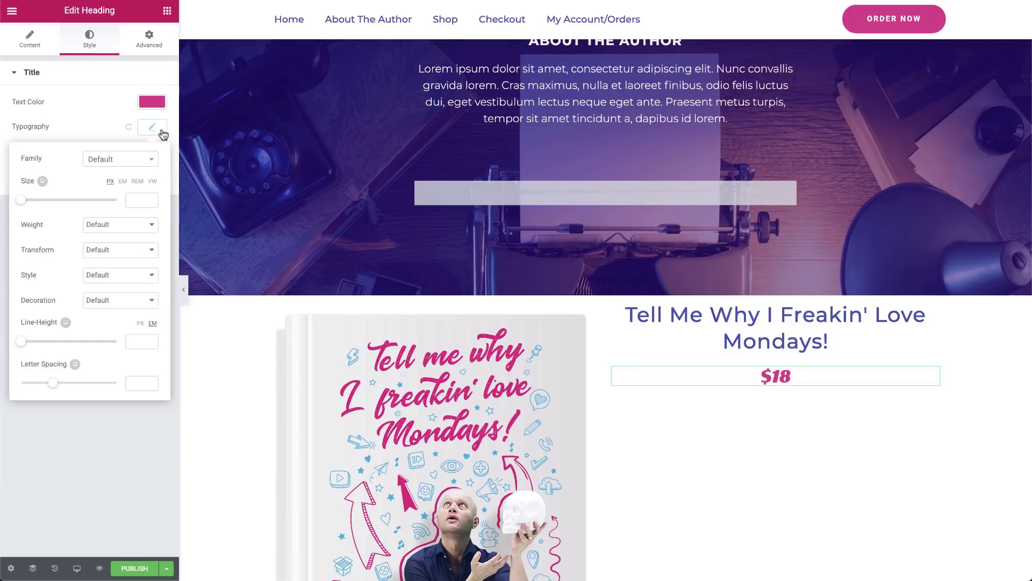
{"action": "left_click", "coordinate": [106, 160]}
{"action": "scroll", "coordinate": [102, 241], "scroll_direction": "down", "scroll_amount": 5}
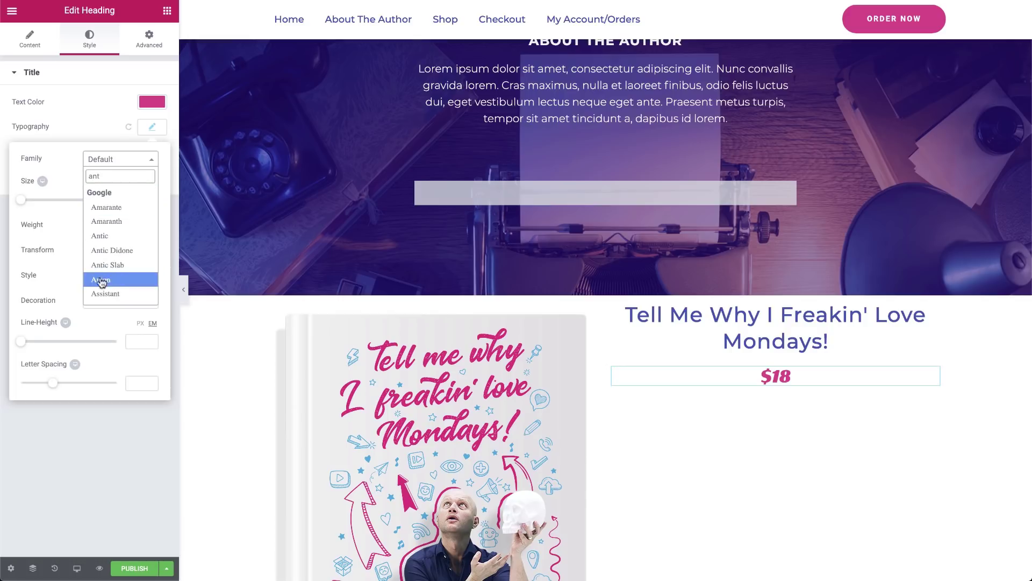
{"action": "left_click", "coordinate": [100, 278]}
{"action": "left_click", "coordinate": [135, 203]}
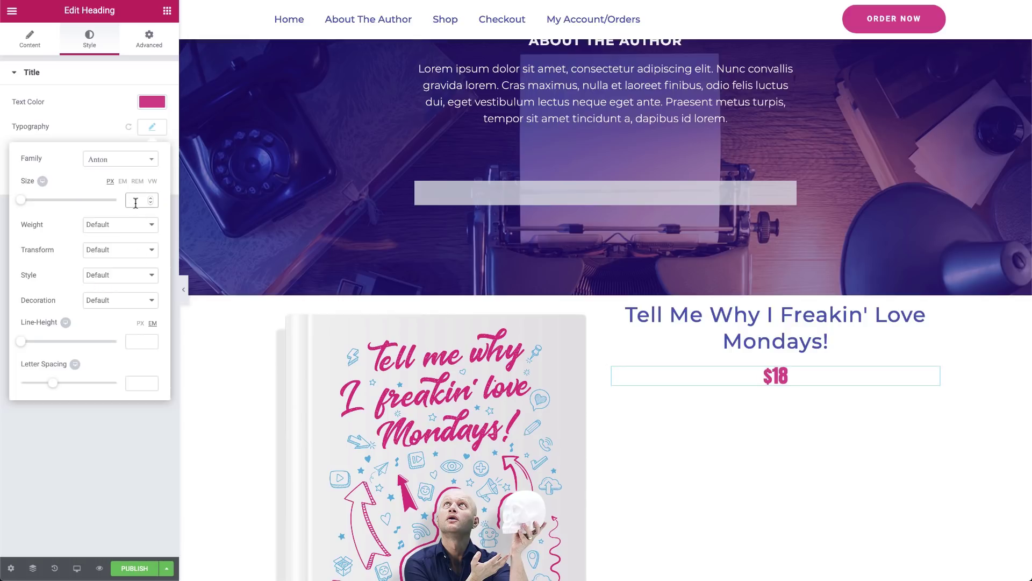
{"action": "type", "text": "70"}
{"action": "left_click", "coordinate": [123, 225]}
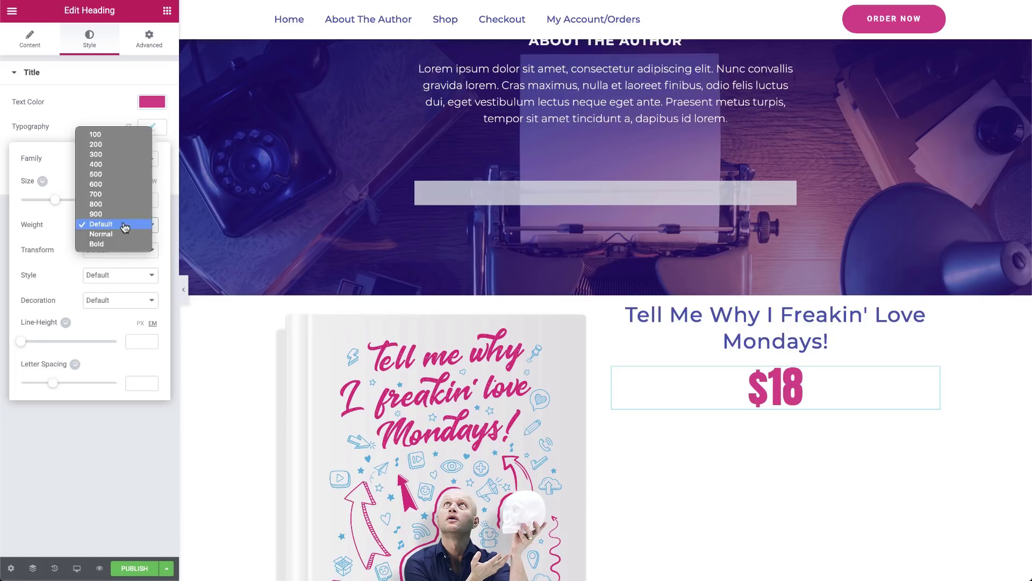
{"action": "left_click", "coordinate": [97, 157]}
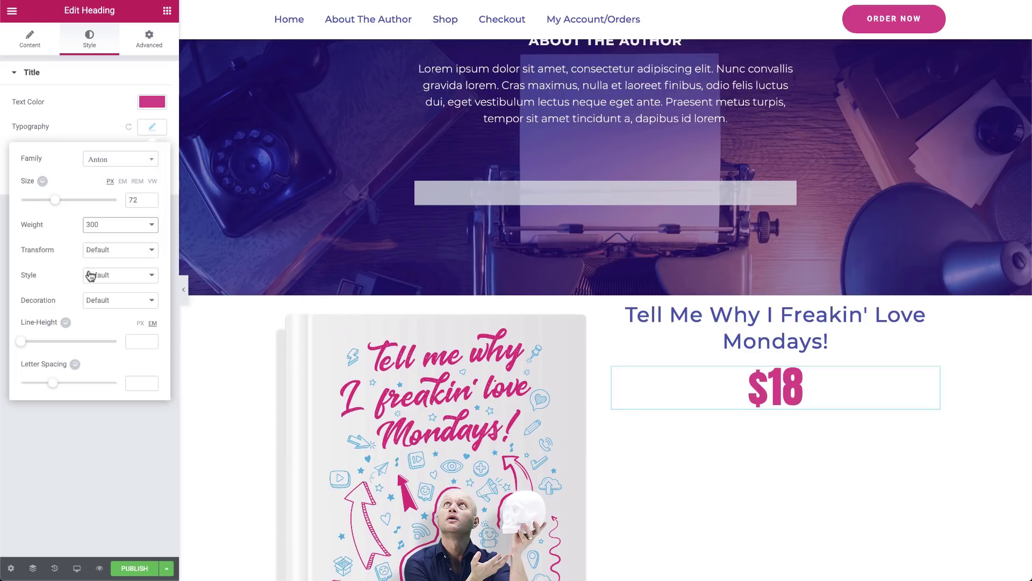
Give the right column padding of 140 top, 80 right, 0 bottom, 40 left
{"action": "left_click", "coordinate": [77, 425]}
{"action": "left_click", "coordinate": [613, 304]}
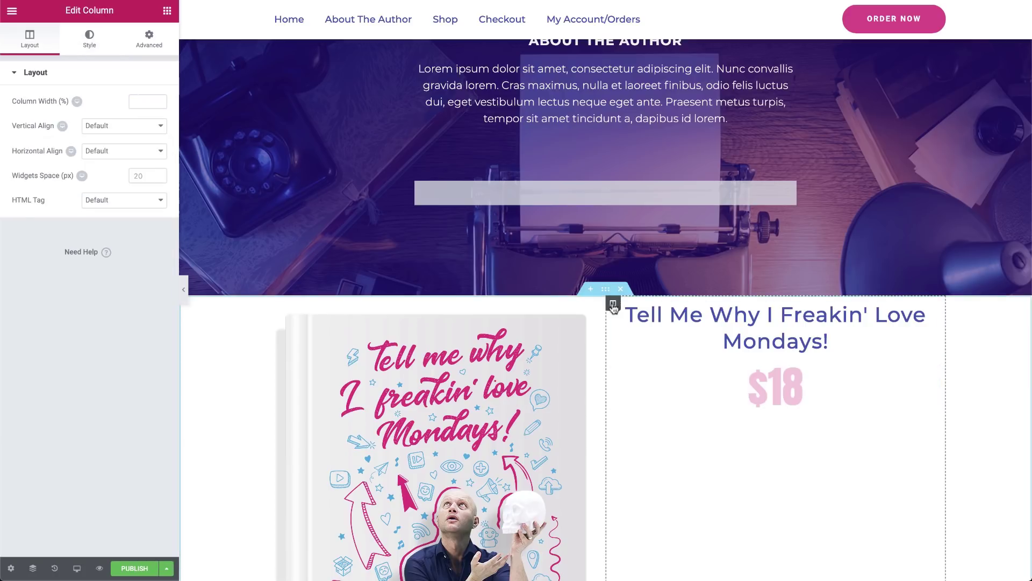
{"action": "left_click", "coordinate": [149, 39]}
{"action": "left_click", "coordinate": [24, 169]}
{"action": "type", "text": "140"}
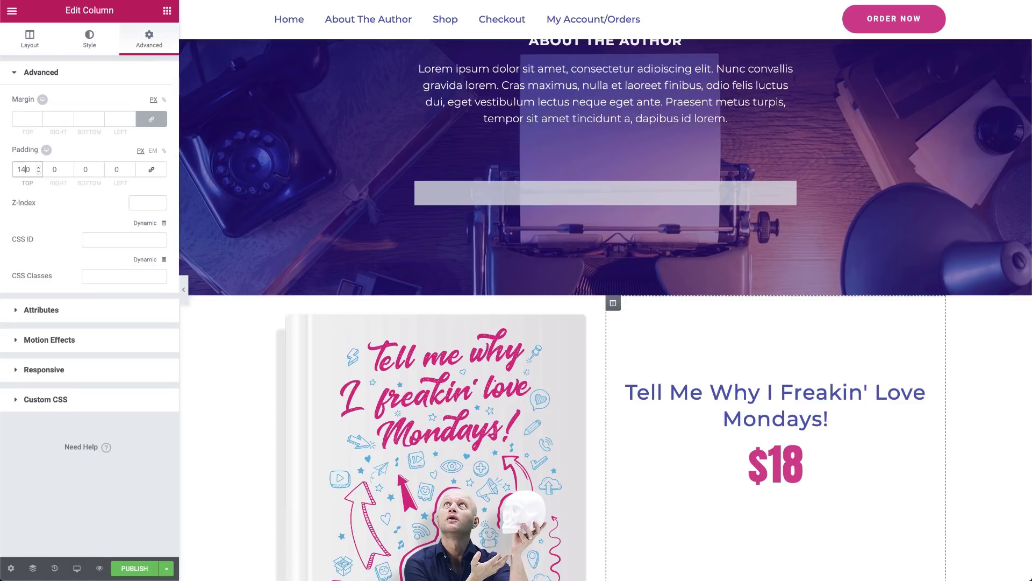
{"action": "key", "text": "Tab"}
{"action": "type", "text": "80"}
{"action": "key", "text": "Tab"}
{"action": "key", "text": "Tab"}
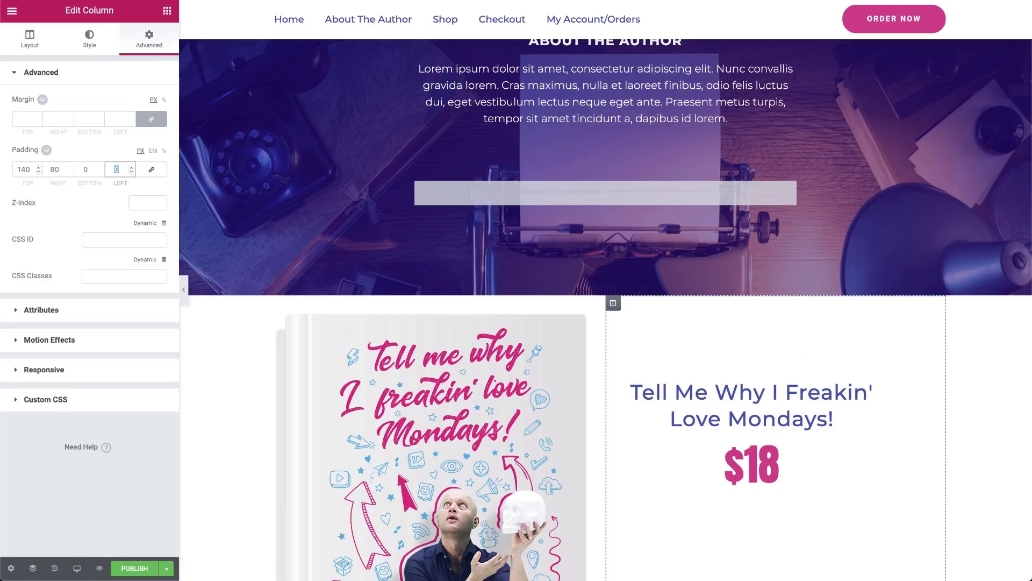
{"action": "type", "text": "40"}
Give the book cover image an unlinked top margin of -100 to overlap the hero
{"action": "left_click", "coordinate": [406, 309]}
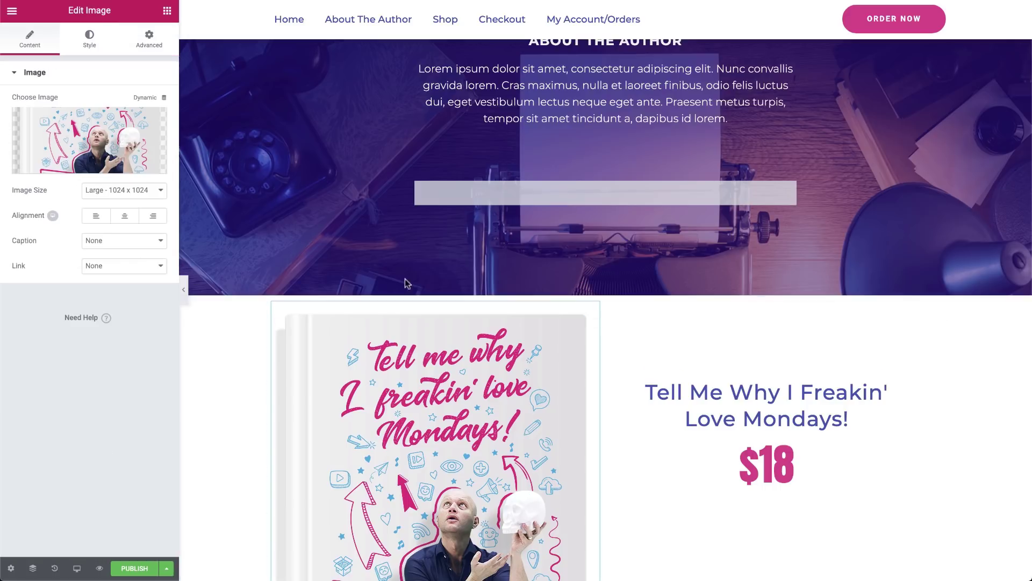
{"action": "left_click", "coordinate": [149, 39]}
{"action": "left_click", "coordinate": [154, 120]}
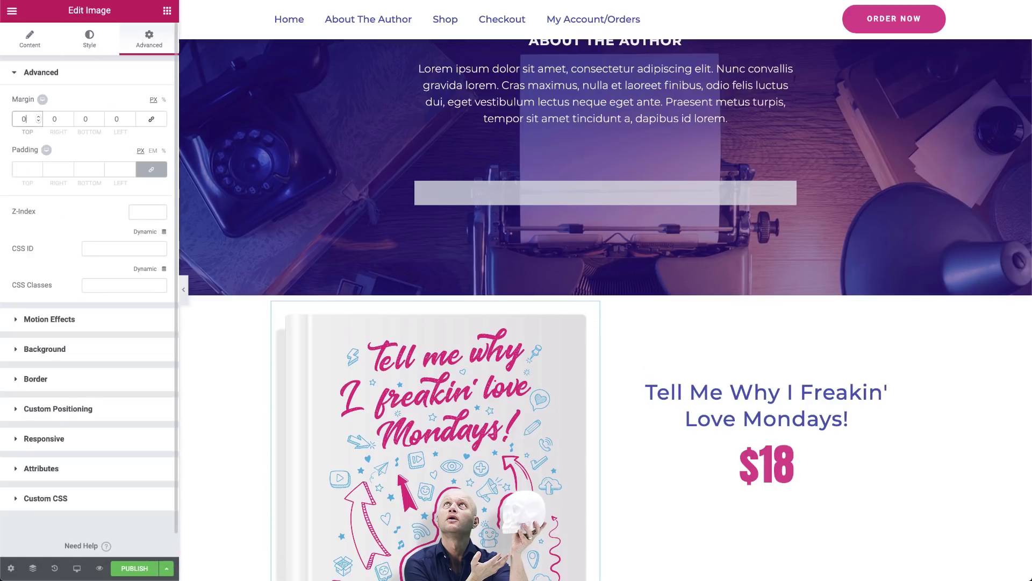
{"action": "type", "text": "-100"}
{"action": "scroll", "coordinate": [648, 410], "scroll_direction": "down", "scroll_amount": 3}
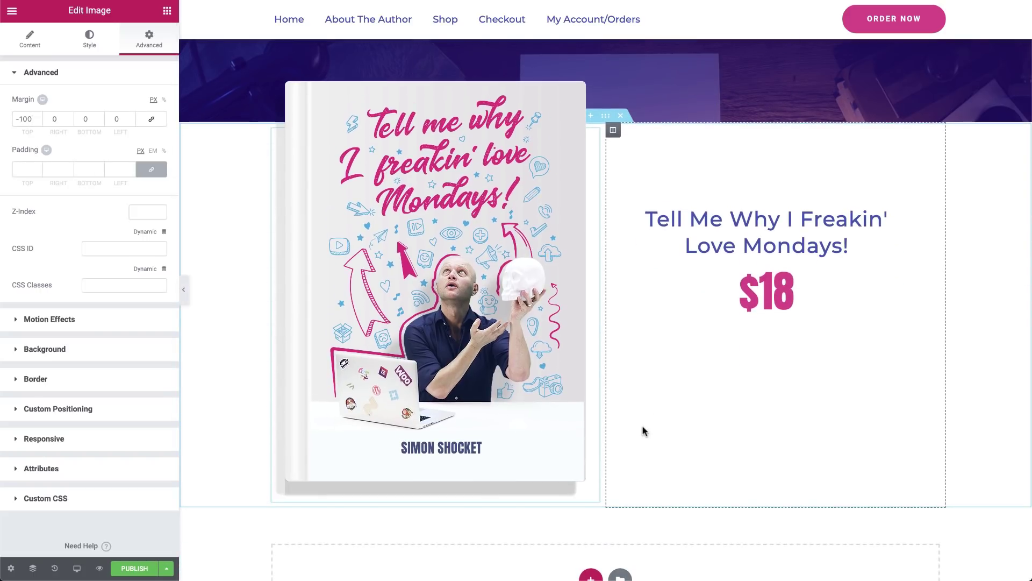
Drag the WooCommerce Custom Add To Cart widget beneath the $18 price heading
{"action": "left_click", "coordinate": [167, 11]}
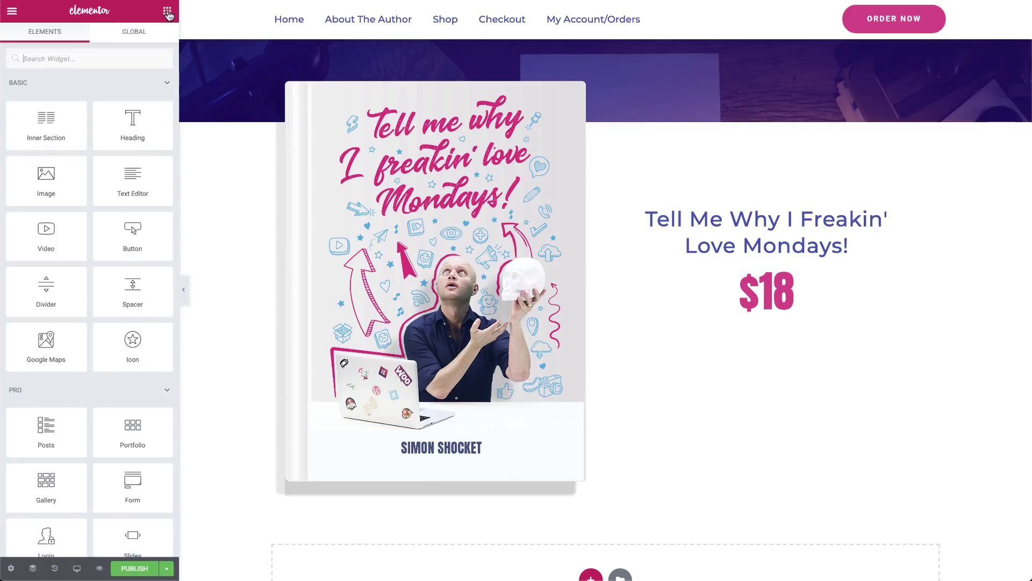
{"action": "scroll", "coordinate": [97, 376], "scroll_direction": "down", "scroll_amount": 10}
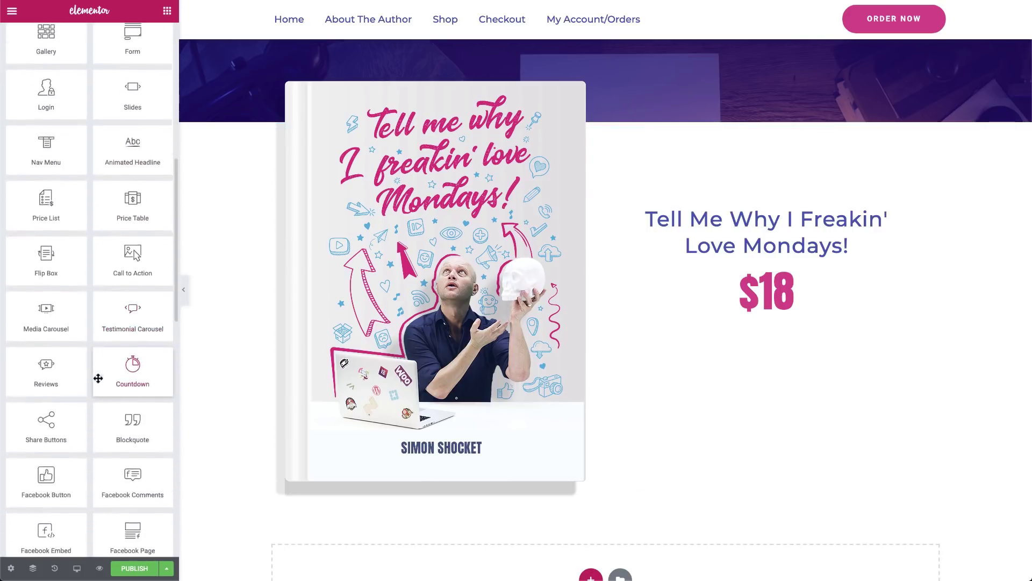
{"action": "scroll", "coordinate": [97, 376], "scroll_direction": "down", "scroll_amount": 10}
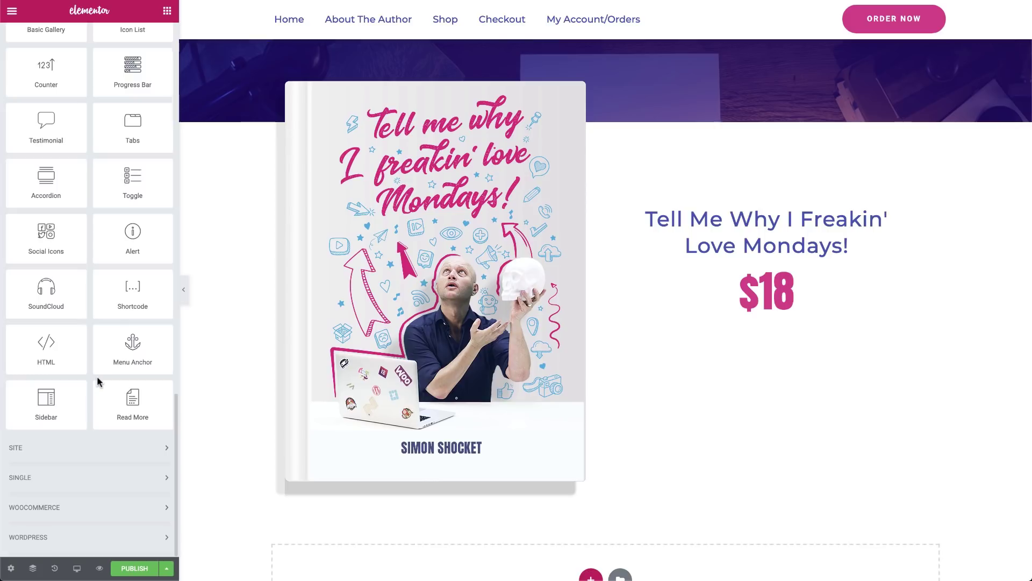
{"action": "left_click", "coordinate": [97, 507]}
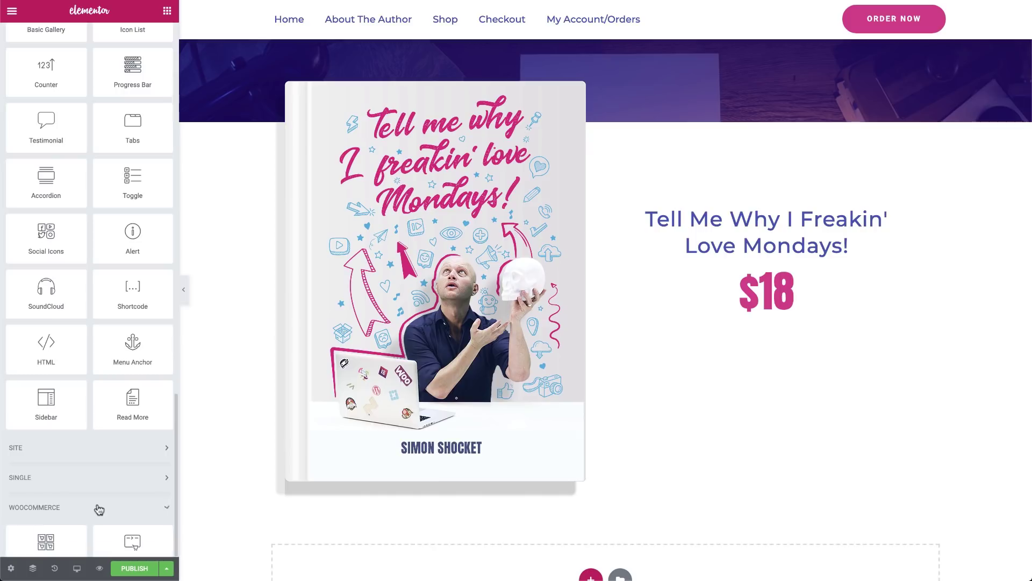
{"action": "scroll", "coordinate": [97, 504], "scroll_direction": "down", "scroll_amount": 1}
{"action": "scroll", "coordinate": [98, 504], "scroll_direction": "down", "scroll_amount": 3}
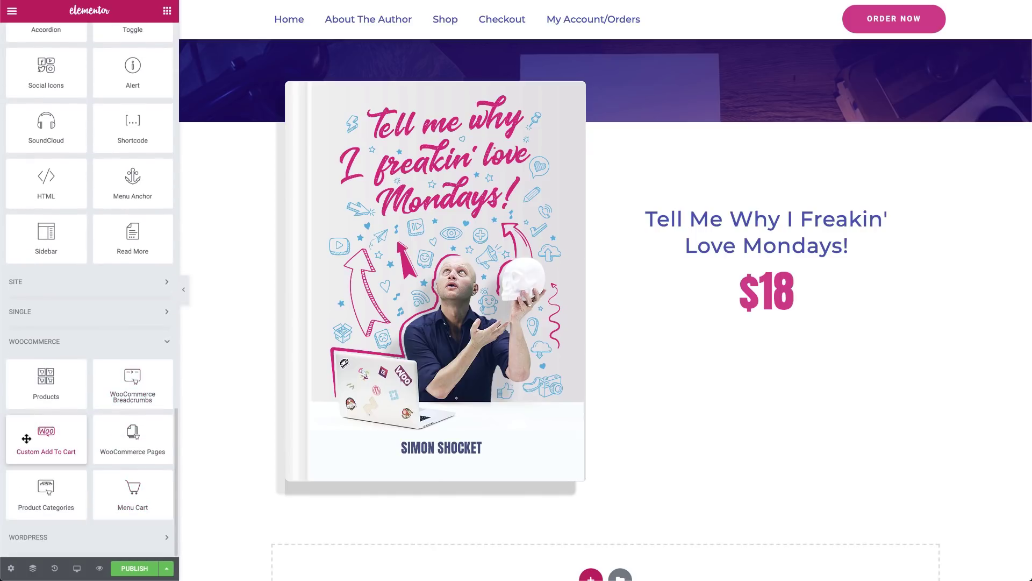
{"action": "left_click_drag", "start_coordinate": [25, 439], "coordinate": [756, 325]}
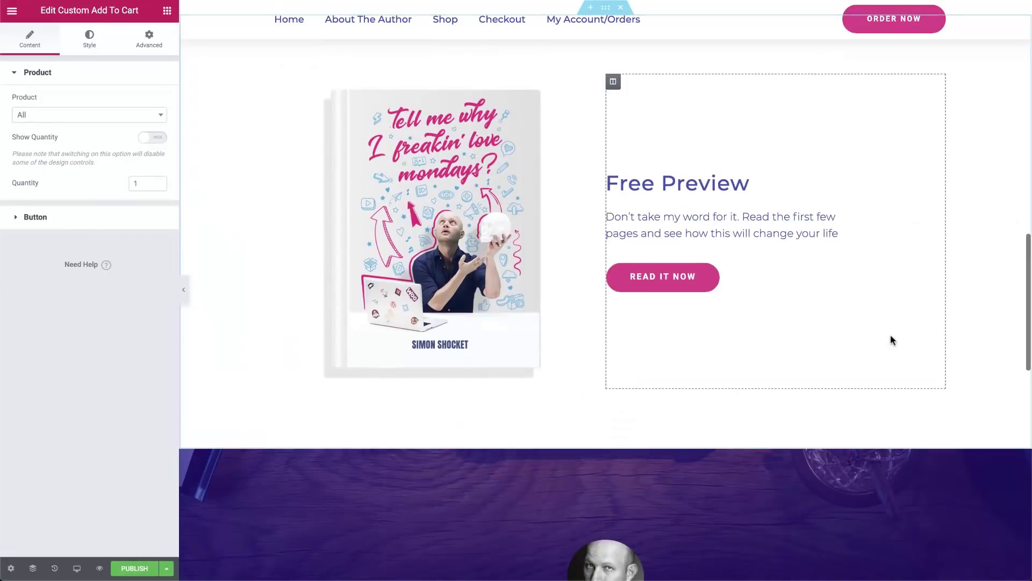
Copy the Read It Now button's style and paste it onto the add-to-cart widget
{"action": "right_click", "coordinate": [860, 272]}
{"action": "left_click", "coordinate": [888, 318]}
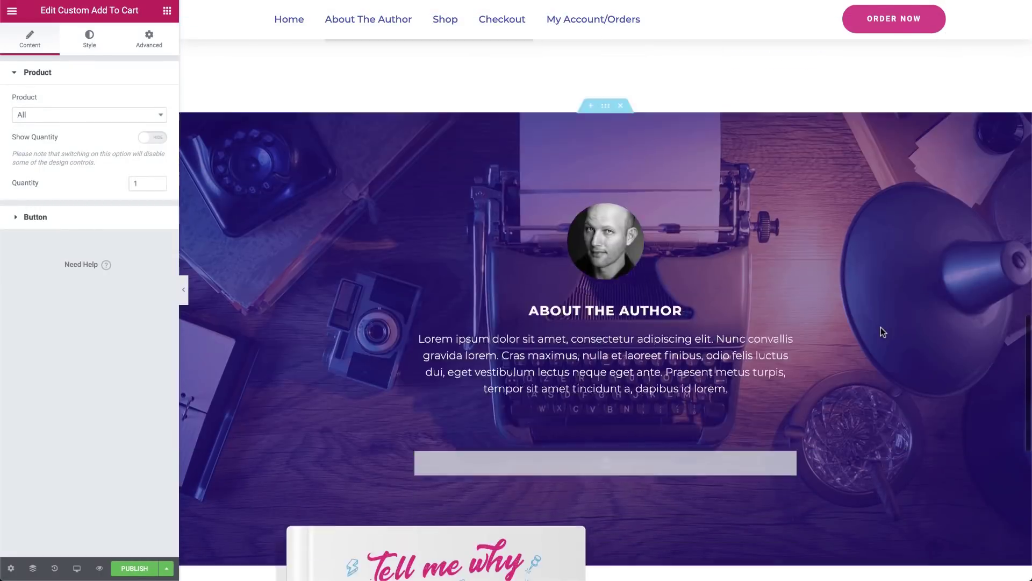
{"action": "scroll", "coordinate": [881, 327], "scroll_direction": "down", "scroll_amount": 5}
{"action": "scroll", "coordinate": [880, 327], "scroll_direction": "down", "scroll_amount": 3}
{"action": "right_click", "coordinate": [892, 240]}
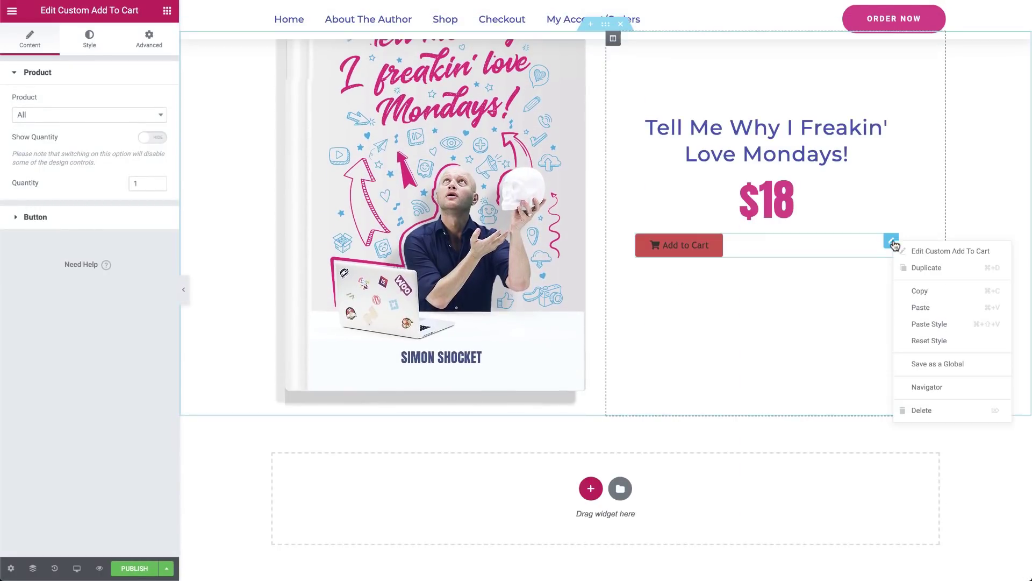
{"action": "left_click", "coordinate": [911, 325]}
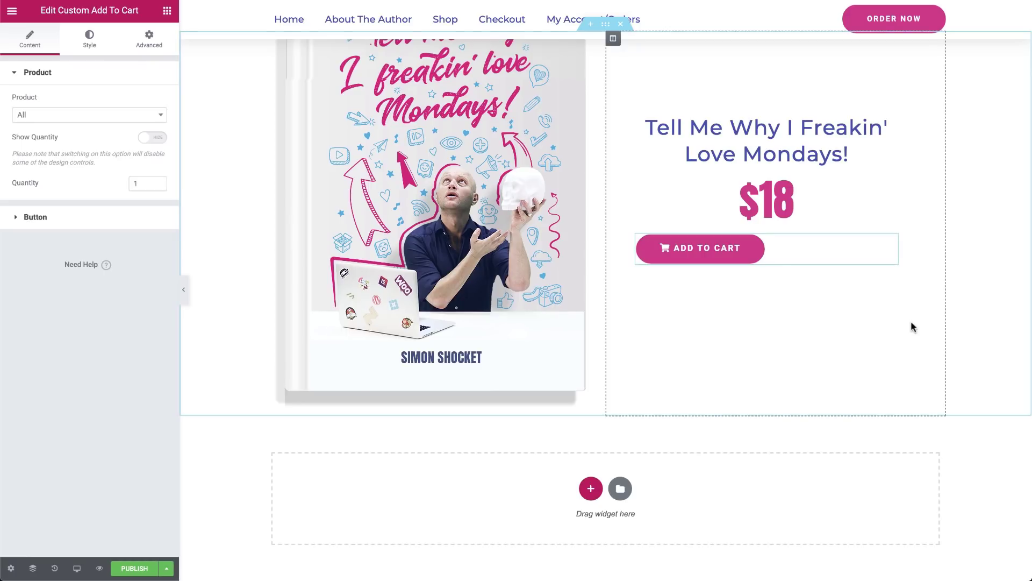
Remove the cart icon and relabel the button 'Order Now'
{"action": "left_click", "coordinate": [30, 225]}
{"action": "left_click", "coordinate": [158, 256]}
{"action": "triple_click", "coordinate": [112, 170]}
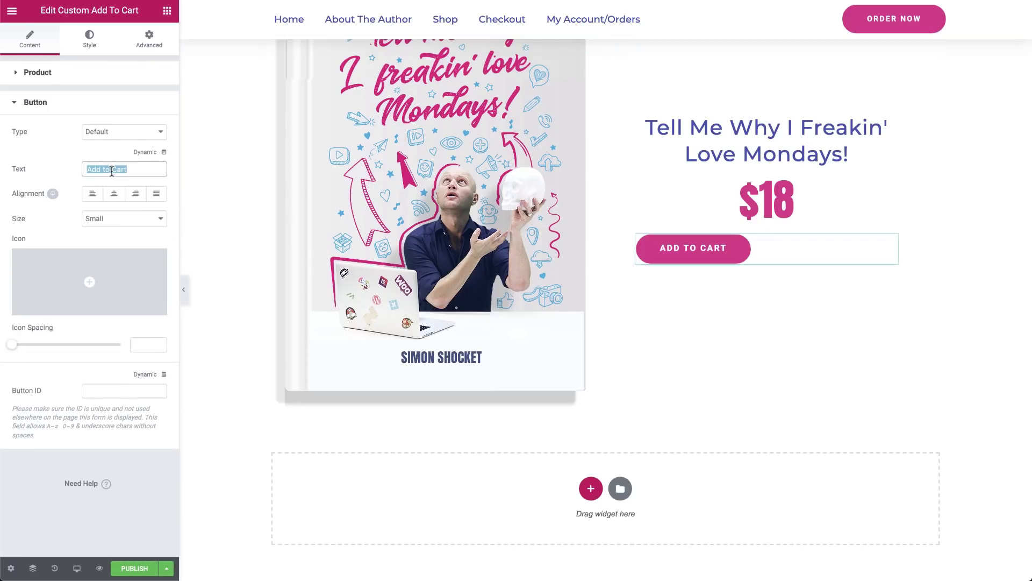
{"action": "type", "text": "Order Now"}
Set the button background, hover border and hover text colours to #4054b2
{"action": "left_click", "coordinate": [90, 37]}
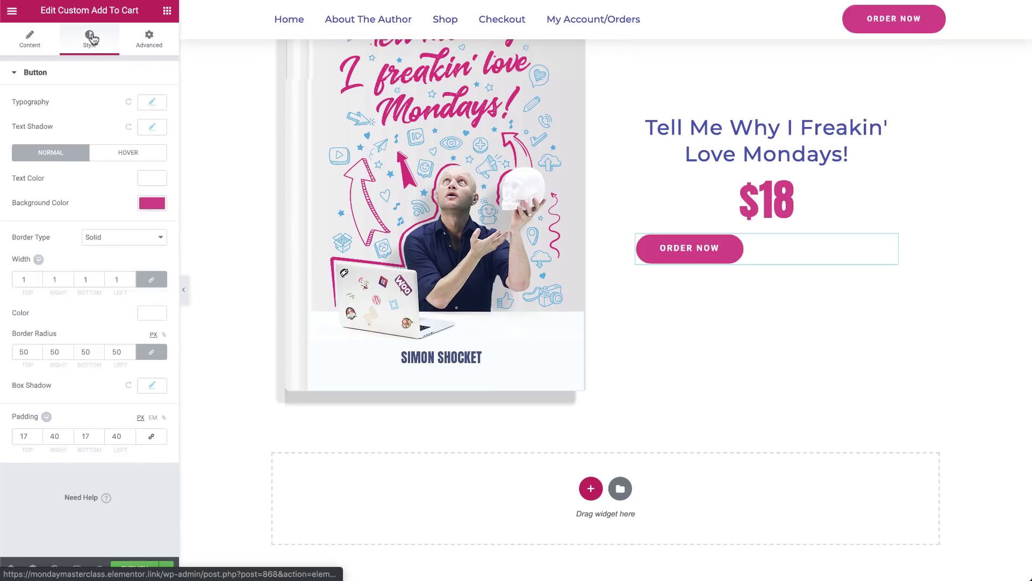
{"action": "left_click", "coordinate": [152, 202]}
{"action": "left_click", "coordinate": [35, 203]}
{"action": "key", "text": "ctrl+v"}
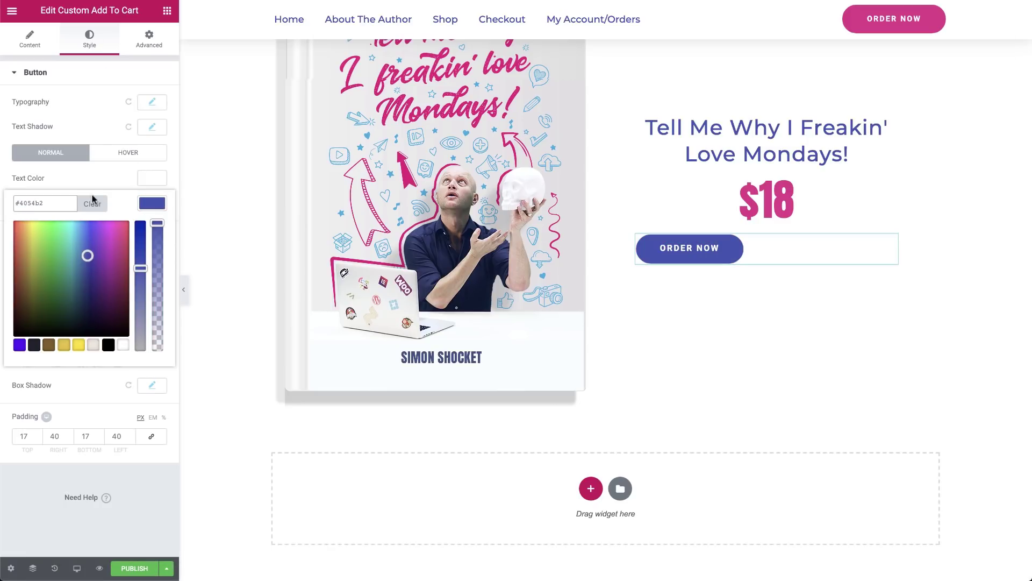
{"action": "left_click", "coordinate": [109, 154]}
{"action": "left_click", "coordinate": [153, 229]}
{"action": "left_click", "coordinate": [39, 225]}
{"action": "key", "text": "ctrl+v"}
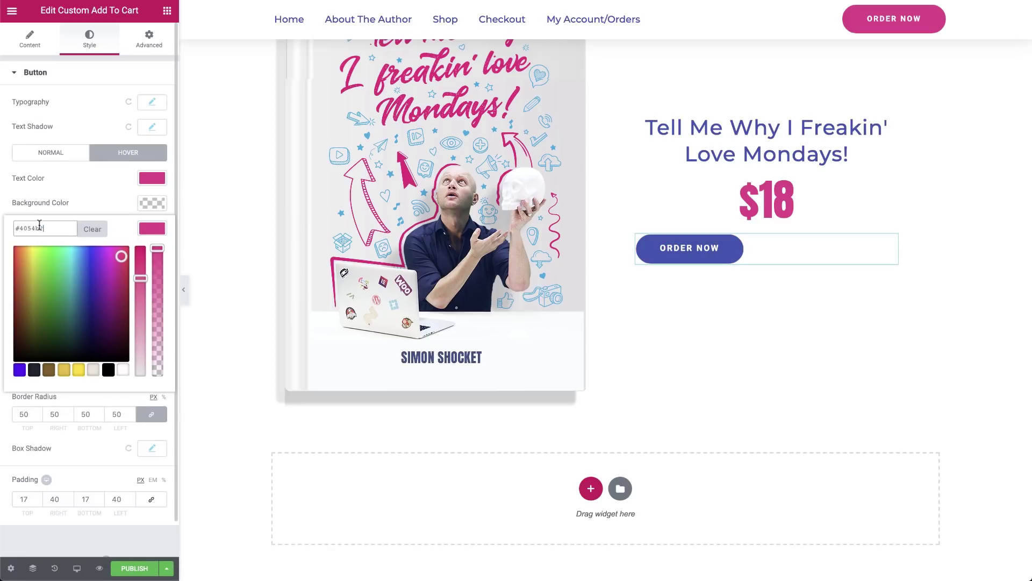
{"action": "left_click", "coordinate": [152, 178]}
{"action": "left_click", "coordinate": [37, 176]}
{"action": "key", "text": "ctrl+v"}
{"action": "left_click", "coordinate": [83, 121]}
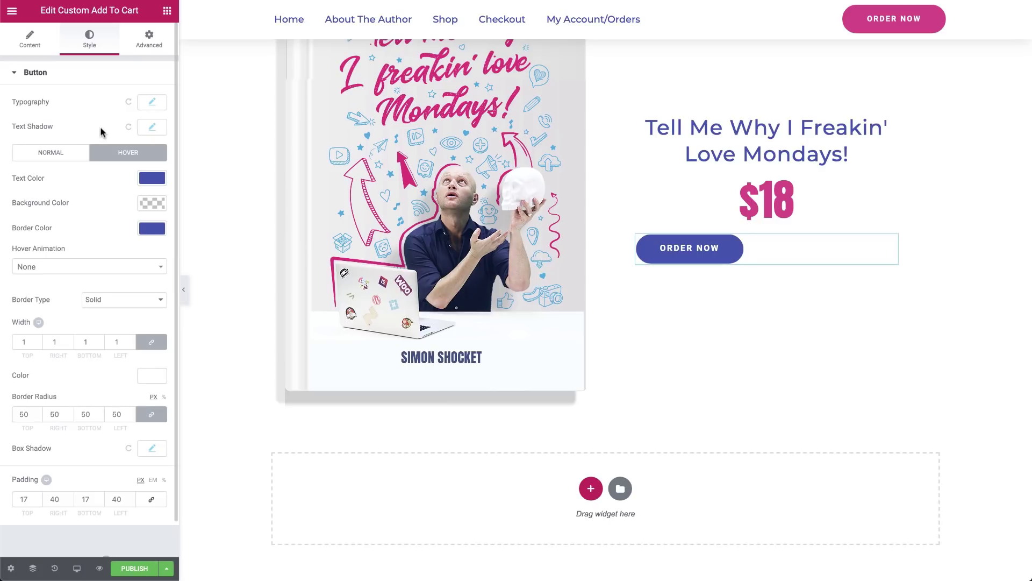
Link the button to the Tell Me Why I Freakin' Love Mondays! product
{"action": "left_click", "coordinate": [29, 42]}
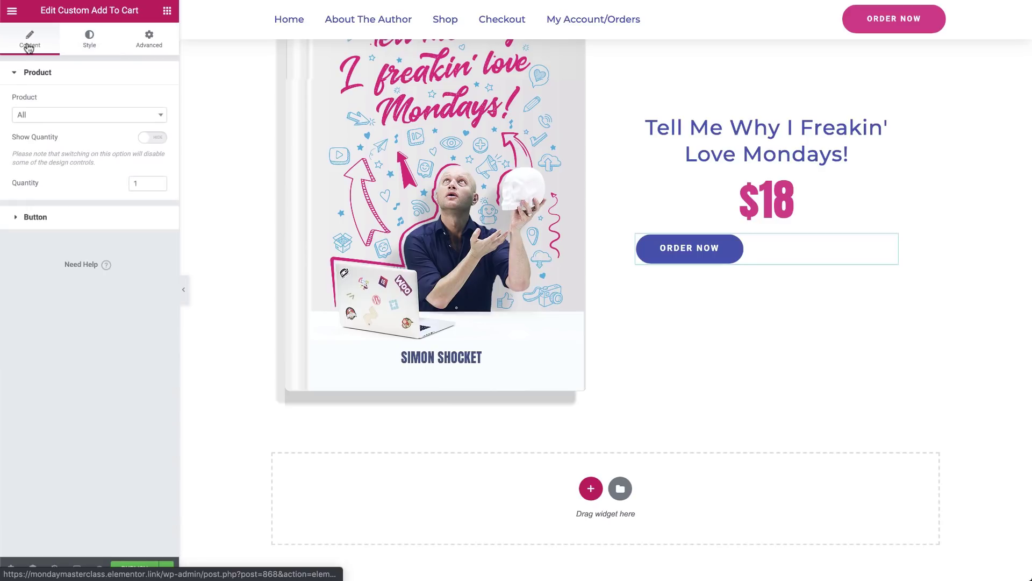
{"action": "left_click", "coordinate": [36, 118]}
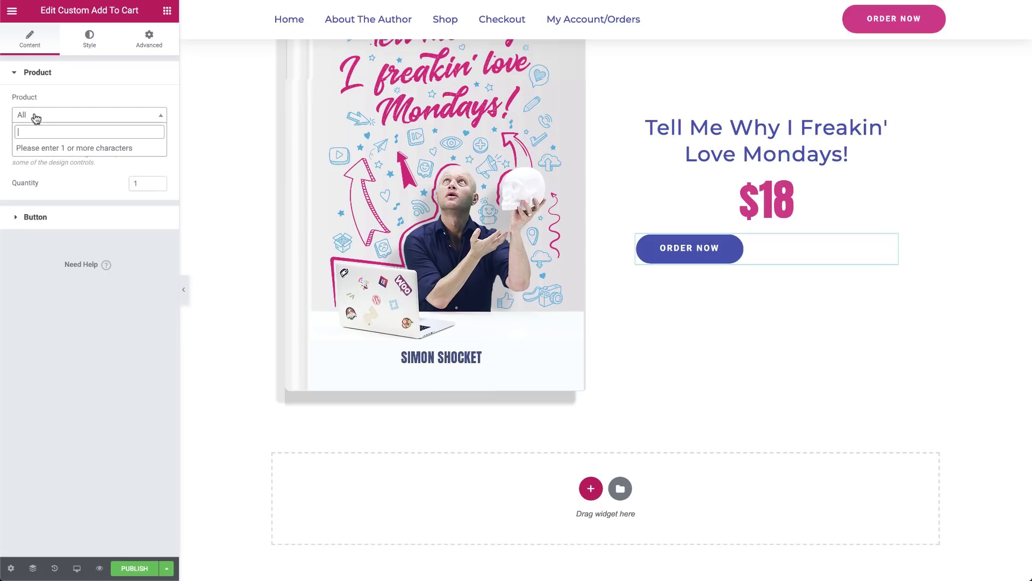
{"action": "type", "text": "tell"}
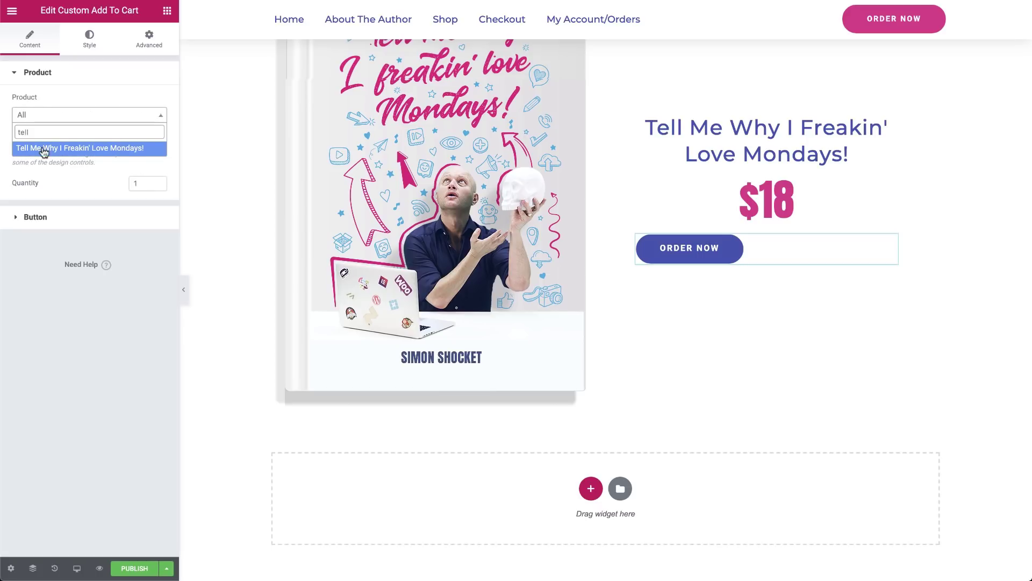
{"action": "left_click", "coordinate": [44, 149]}
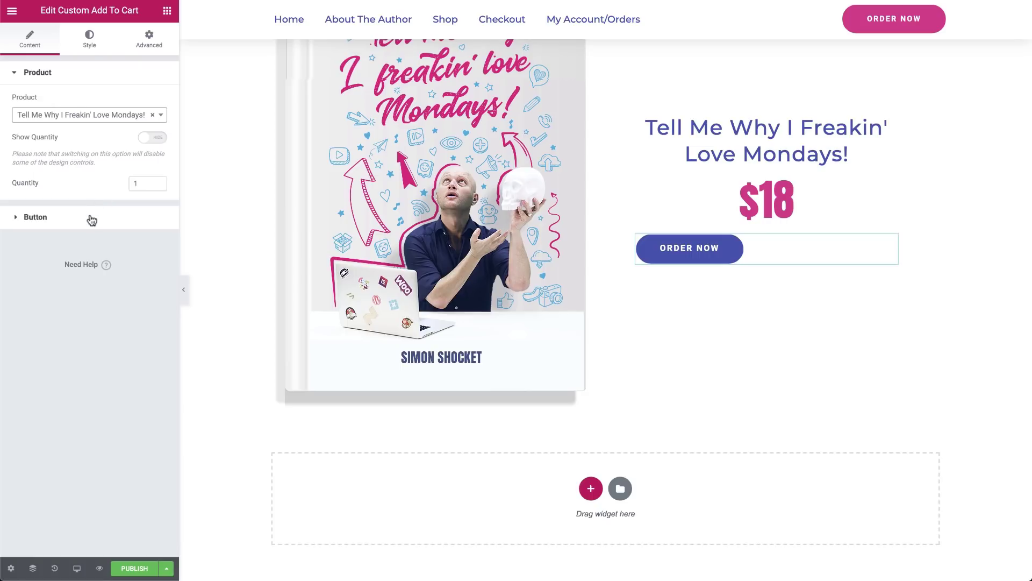
Centre the Order Now button under the price and publish the page
{"action": "left_click", "coordinate": [90, 218]}
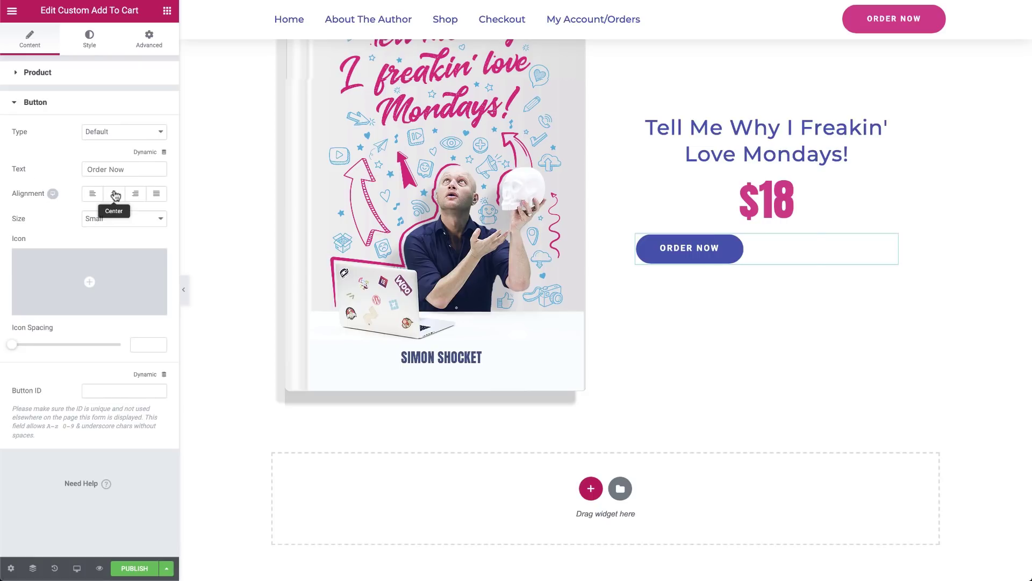
{"action": "left_click", "coordinate": [115, 195]}
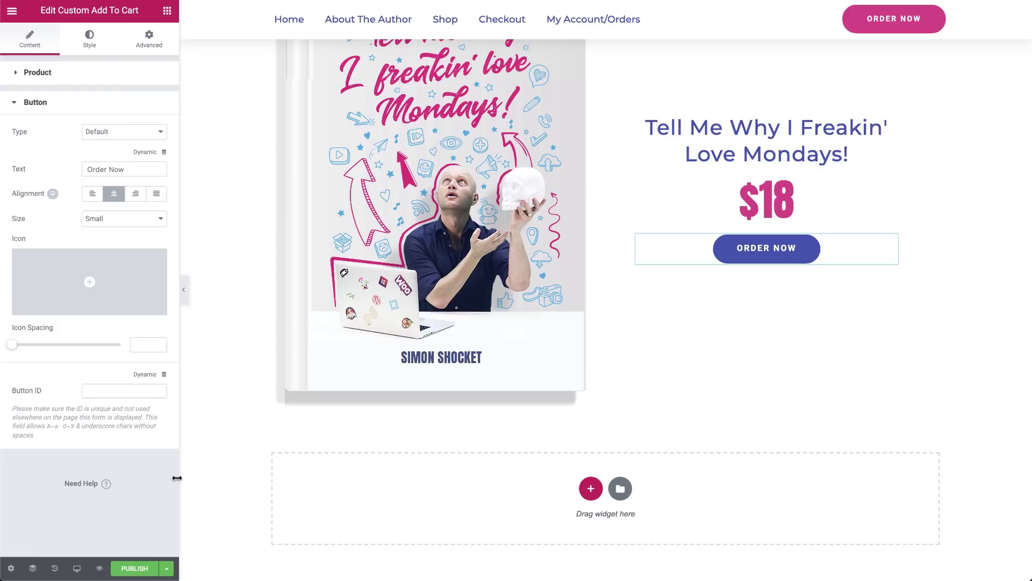
{"action": "left_click", "coordinate": [166, 569]}
{"action": "left_click", "coordinate": [105, 519]}
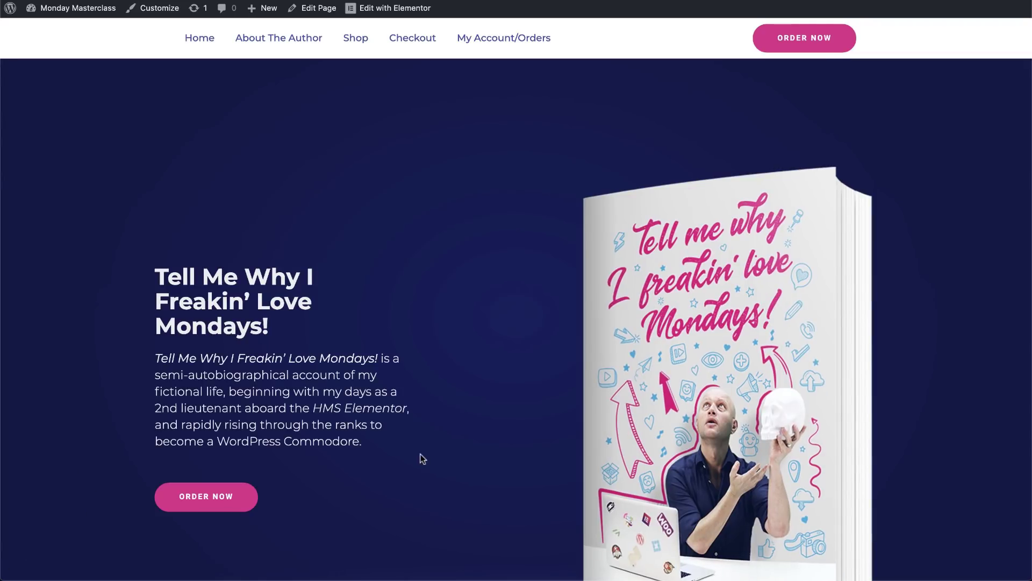
Add the book to the cart via the live Order Now button and review checkout: 3 copies, $69 with shipping
{"action": "left_click", "coordinate": [225, 500]}
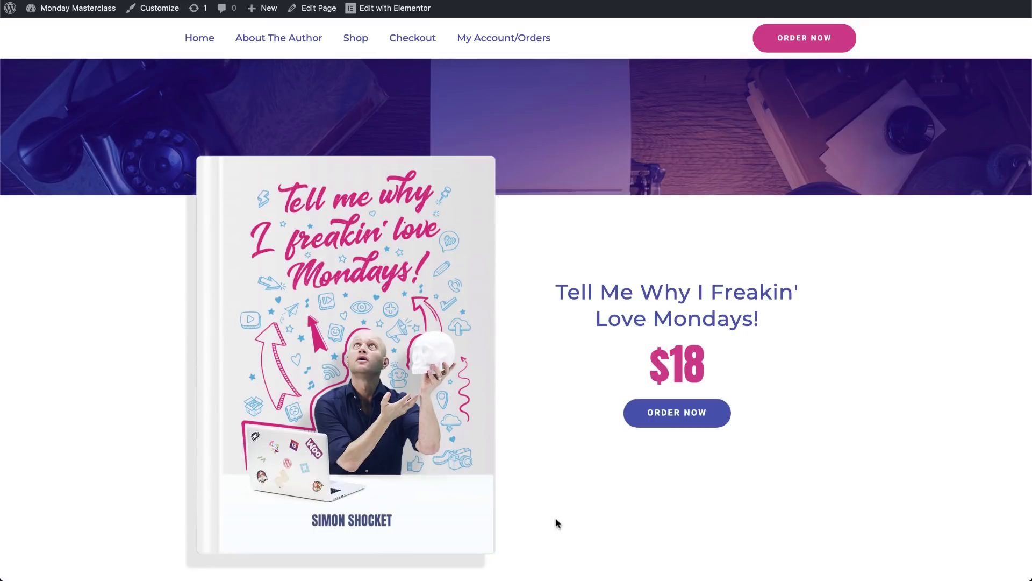
{"action": "left_click", "coordinate": [687, 420]}
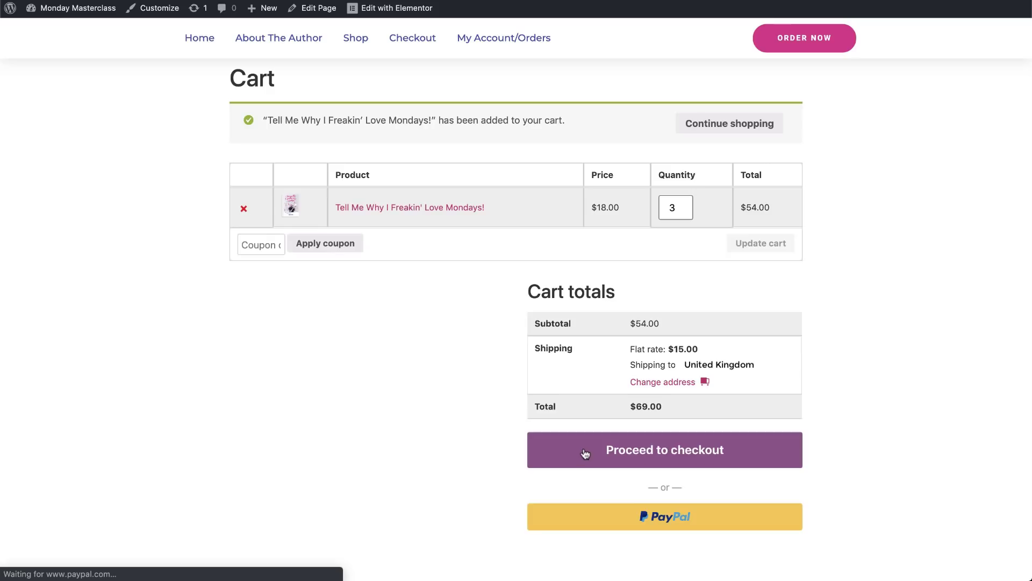
{"action": "left_click", "coordinate": [585, 454]}
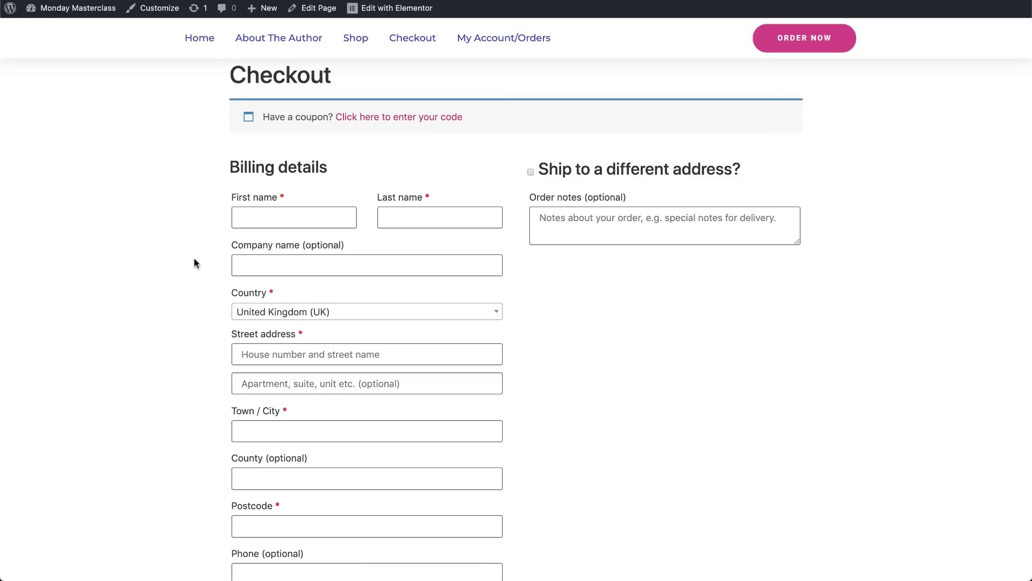
{"action": "scroll", "coordinate": [193, 258], "scroll_direction": "down", "scroll_amount": 6}
{"action": "scroll", "coordinate": [194, 258], "scroll_direction": "down", "scroll_amount": 1}
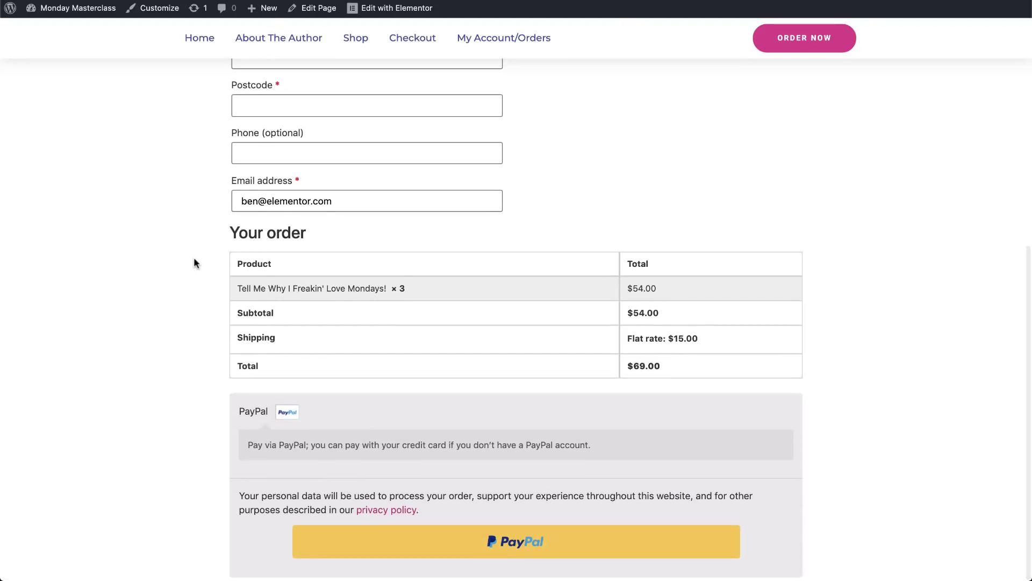
{"action": "scroll", "coordinate": [194, 258], "scroll_direction": "up", "scroll_amount": 3}
{"action": "scroll", "coordinate": [194, 262], "scroll_direction": "up", "scroll_amount": 5}
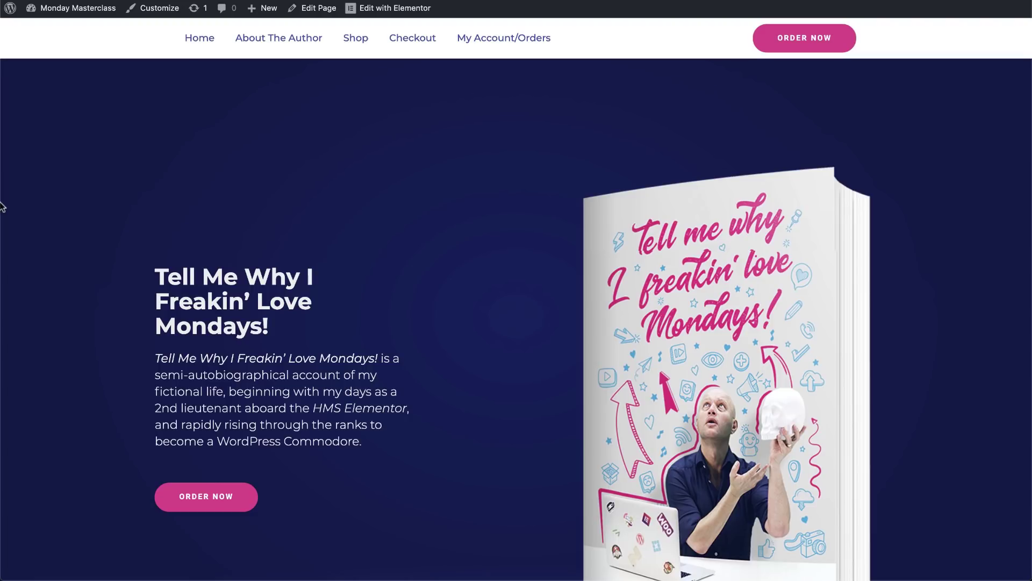
Use the header ORDER NOW button on the live page to jump down toward the book's order area
{"action": "left_click", "coordinate": [809, 44]}
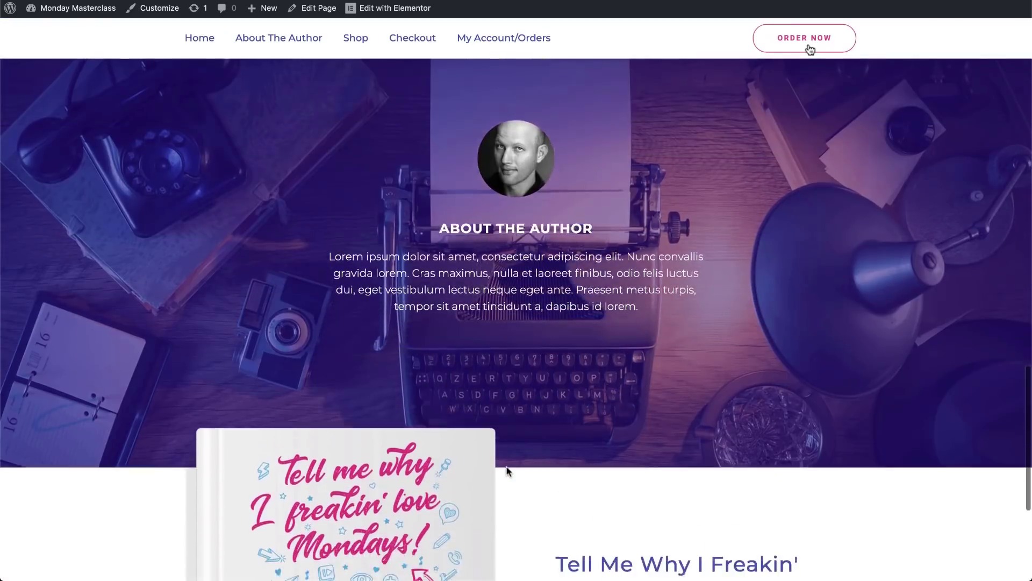